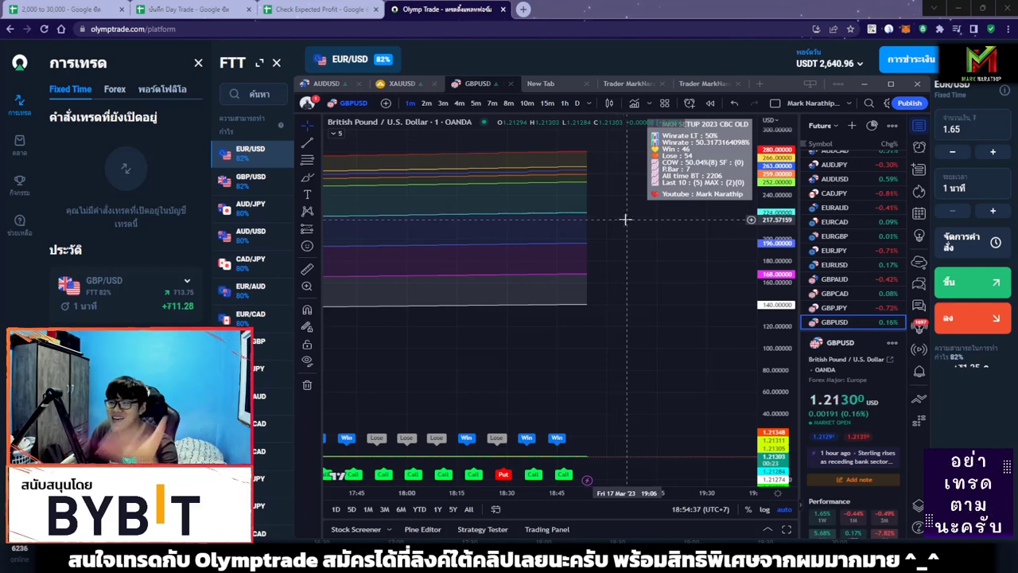
# Step: Inspect the plot, label and background style settings of the MKN SETUP 2023 CBC OLD indicator
pyautogui.doubleClick(694, 159)
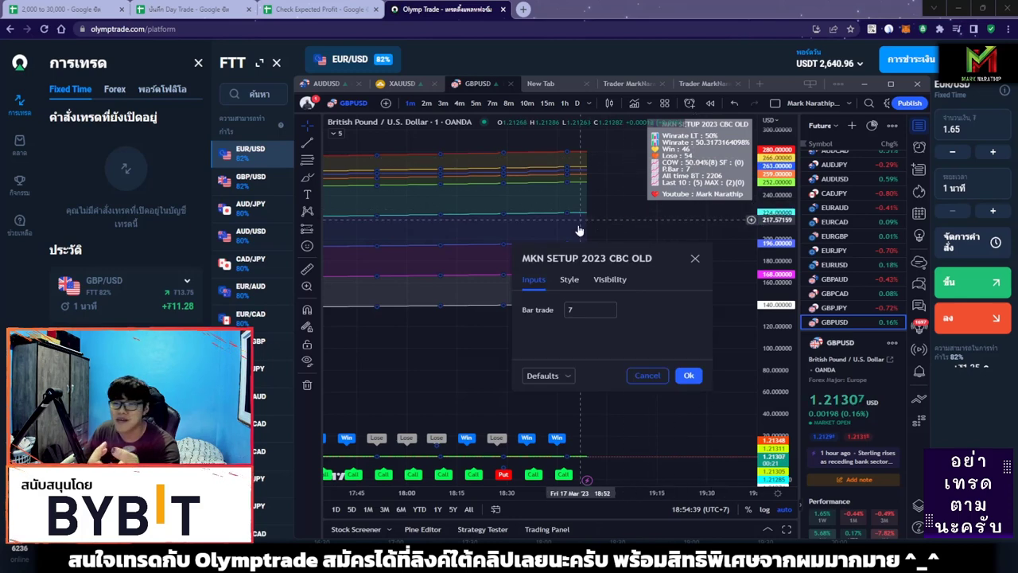
pyautogui.click(579, 280)
pyautogui.scroll(-10, 661, 207)
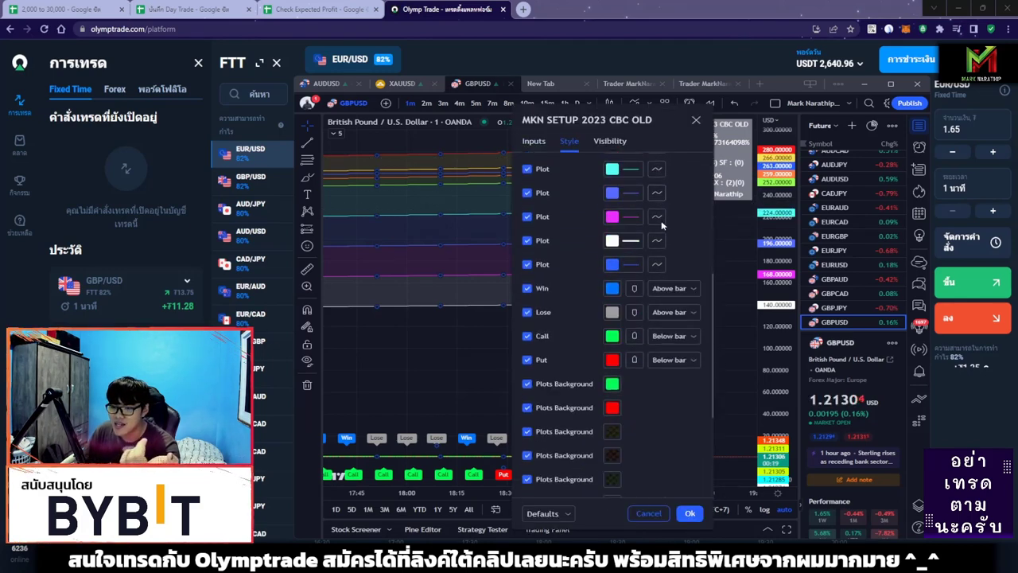
pyautogui.scroll(-3, 572, 351)
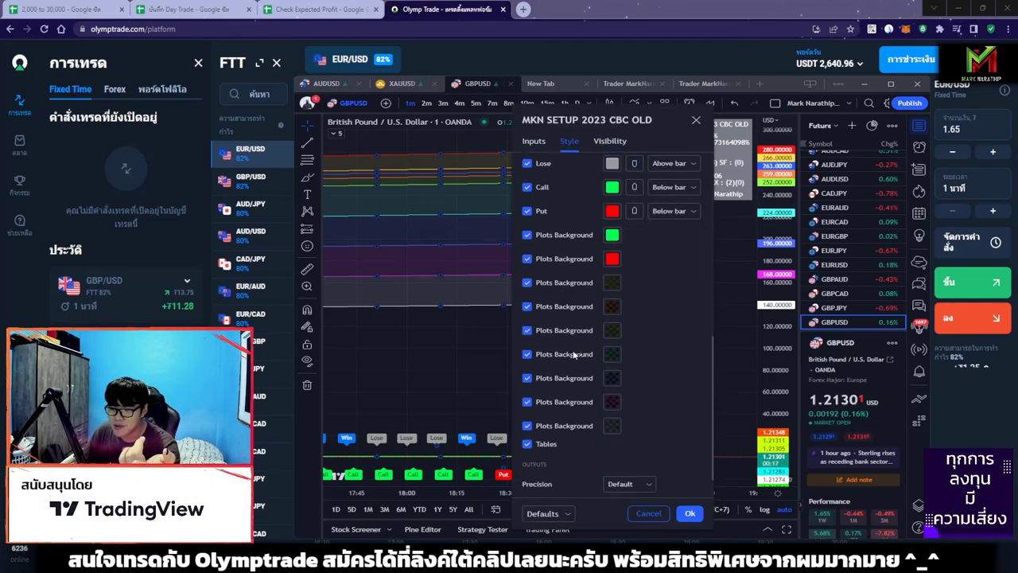
pyautogui.click(529, 406)
pyautogui.click(446, 387)
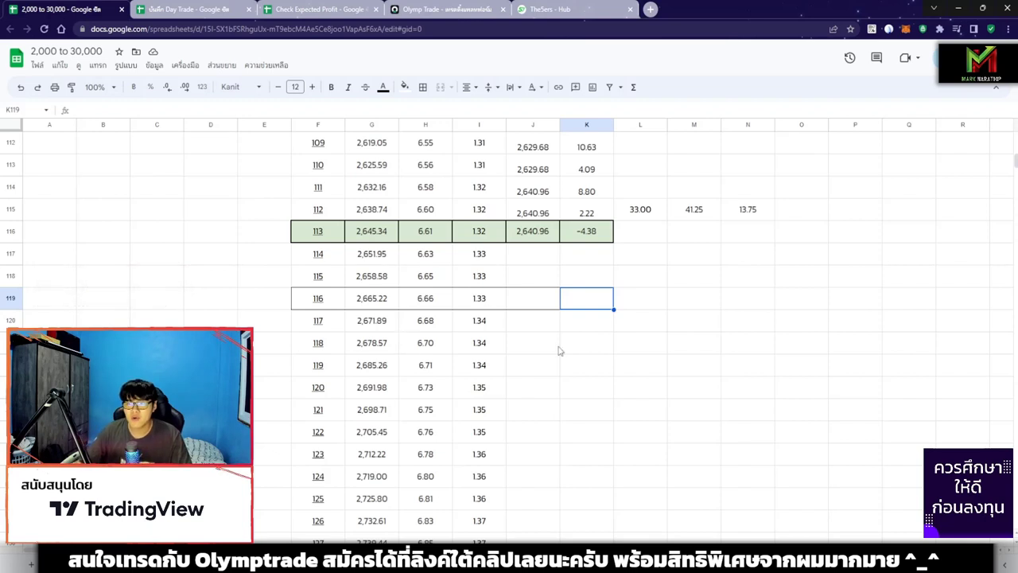
# Step: Clear the previous stake calculation from cells L115:N115 of the 2,000 to 30,000 spreadsheet
pyautogui.moveTo(640, 211); pyautogui.dragTo(756, 221)
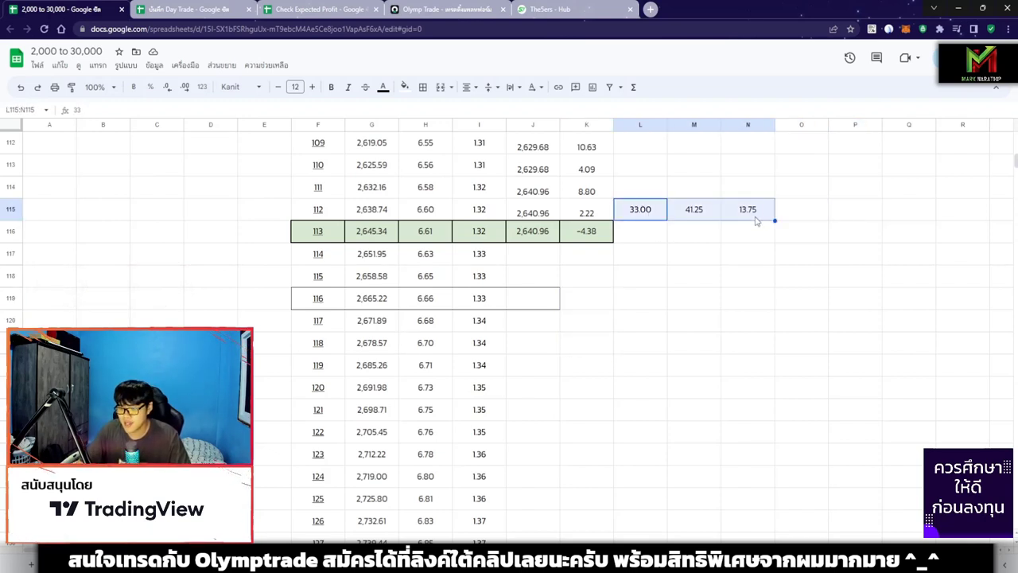
pyautogui.press('Delete')
pyautogui.click(665, 307)
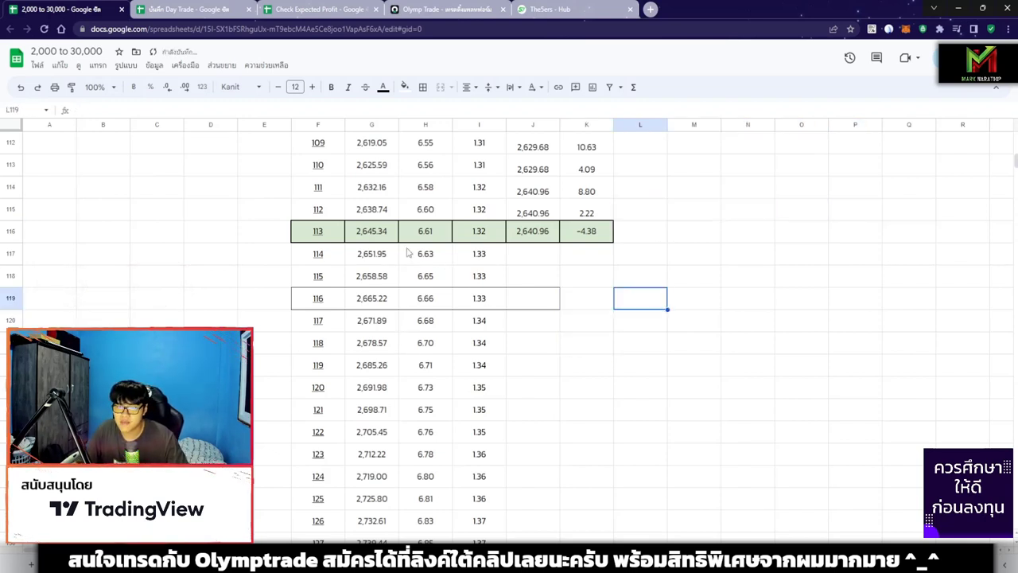
# Step: Examine the plan from level 113 to level 120, counting the levels in between and reading the row for level 120
pyautogui.moveTo(318, 231); pyautogui.dragTo(589, 232)
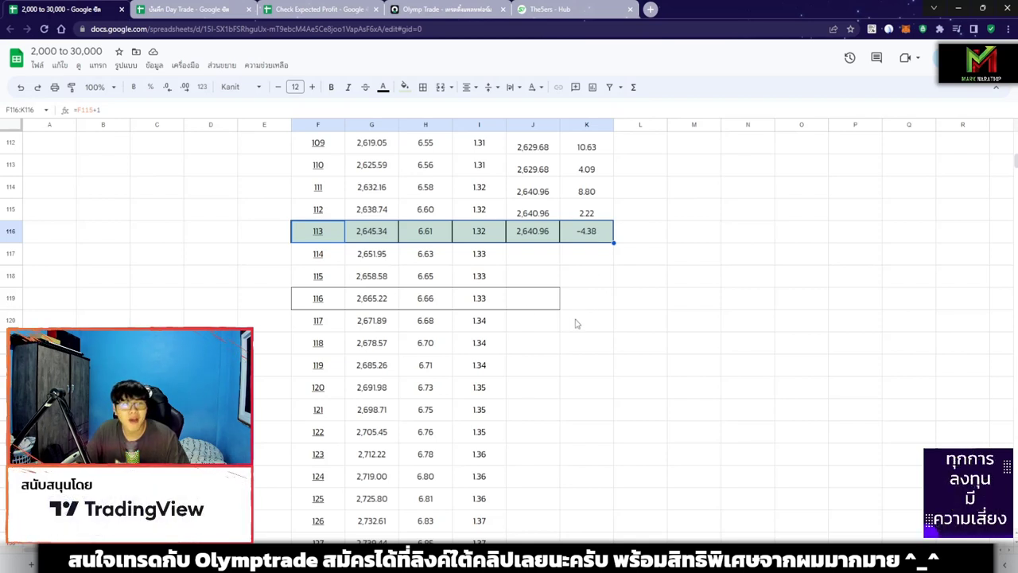
pyautogui.scroll(-1, 577, 324)
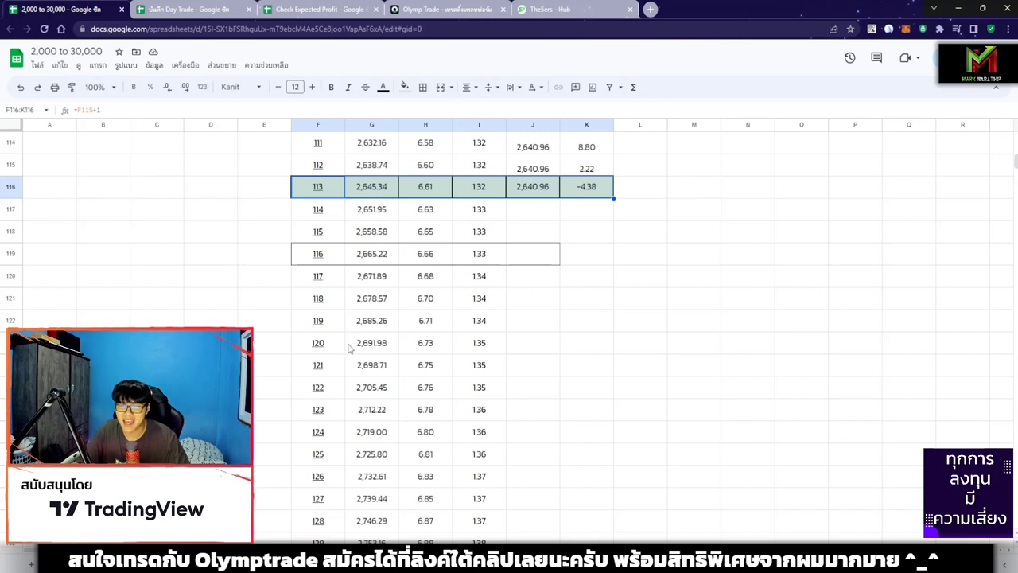
pyautogui.moveTo(322, 344); pyautogui.dragTo(591, 351)
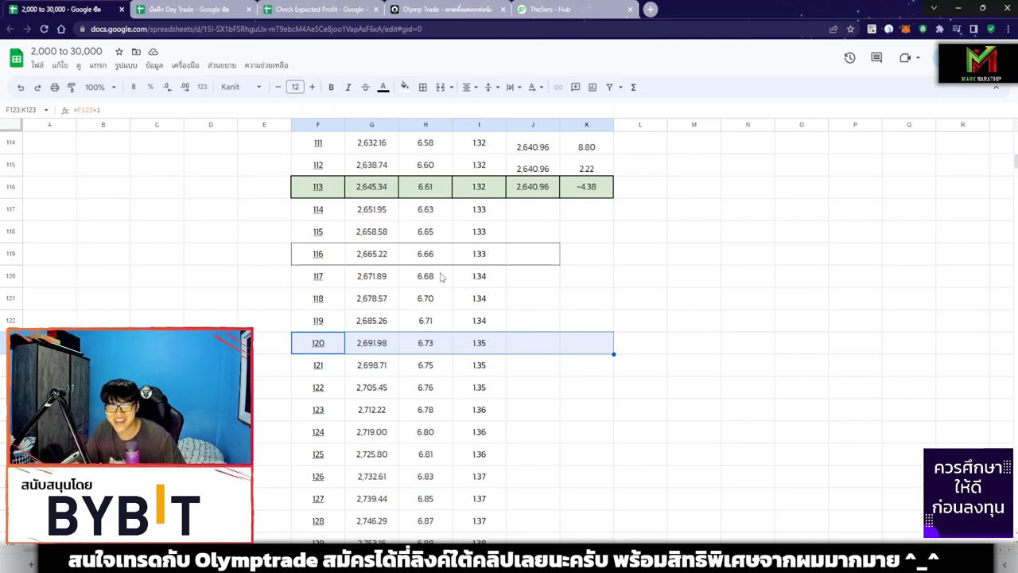
pyautogui.moveTo(325, 196); pyautogui.dragTo(322, 341)
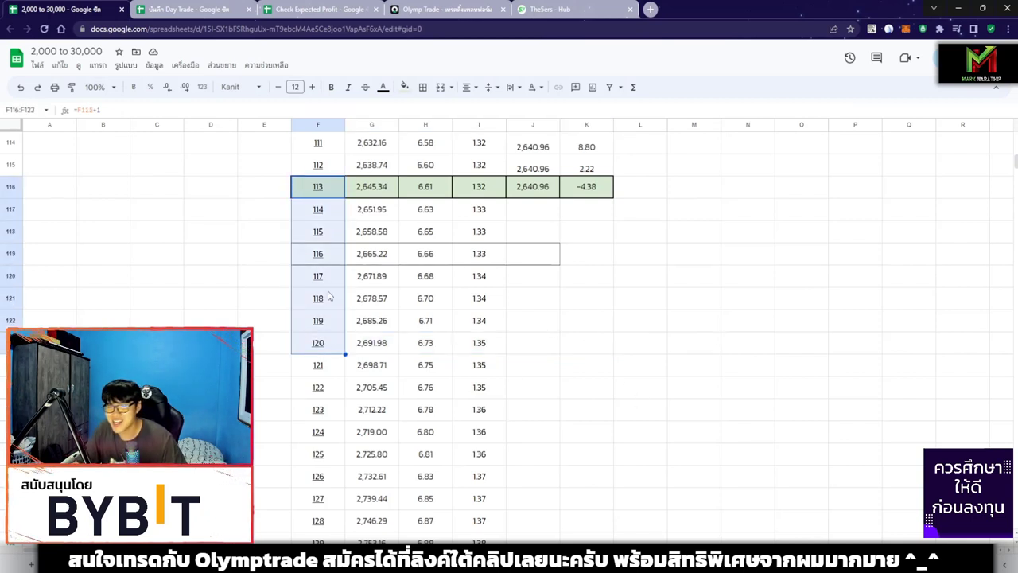
pyautogui.click(318, 191)
pyautogui.click(320, 215)
pyautogui.click(324, 235)
pyautogui.click(324, 259)
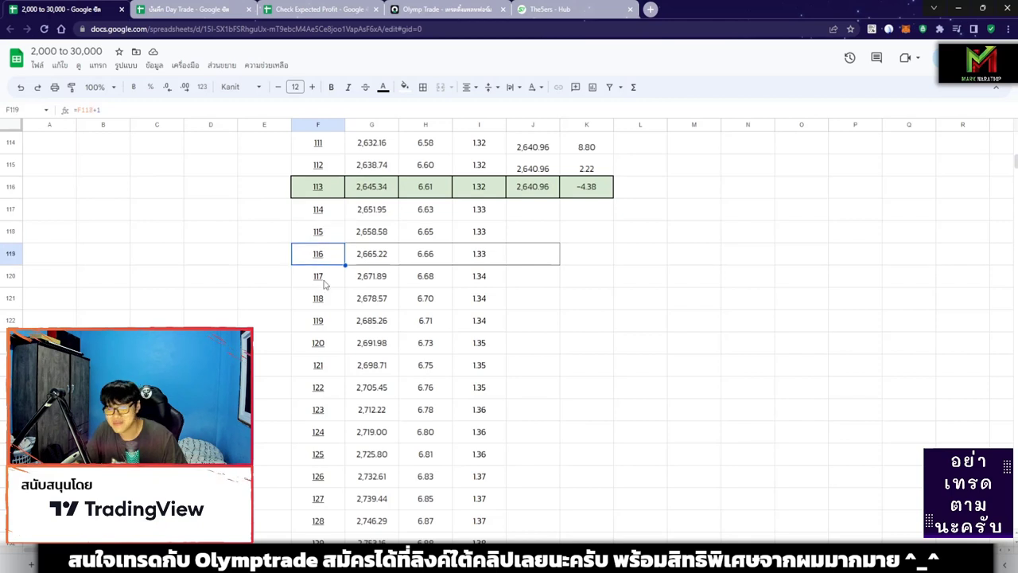
pyautogui.click(323, 277)
pyautogui.click(322, 299)
pyautogui.click(322, 320)
pyautogui.click(322, 343)
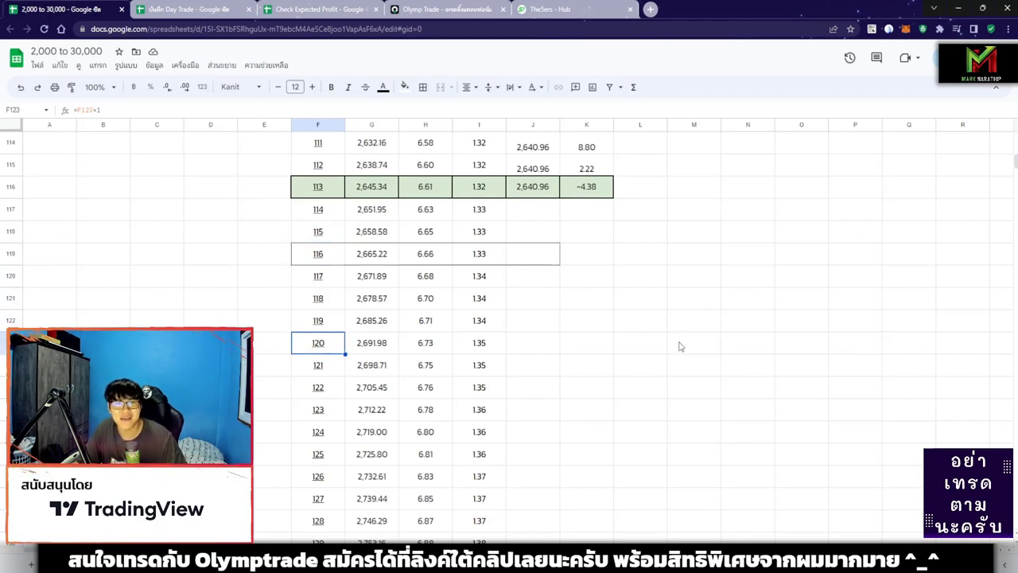
pyautogui.moveTo(317, 350); pyautogui.dragTo(581, 345)
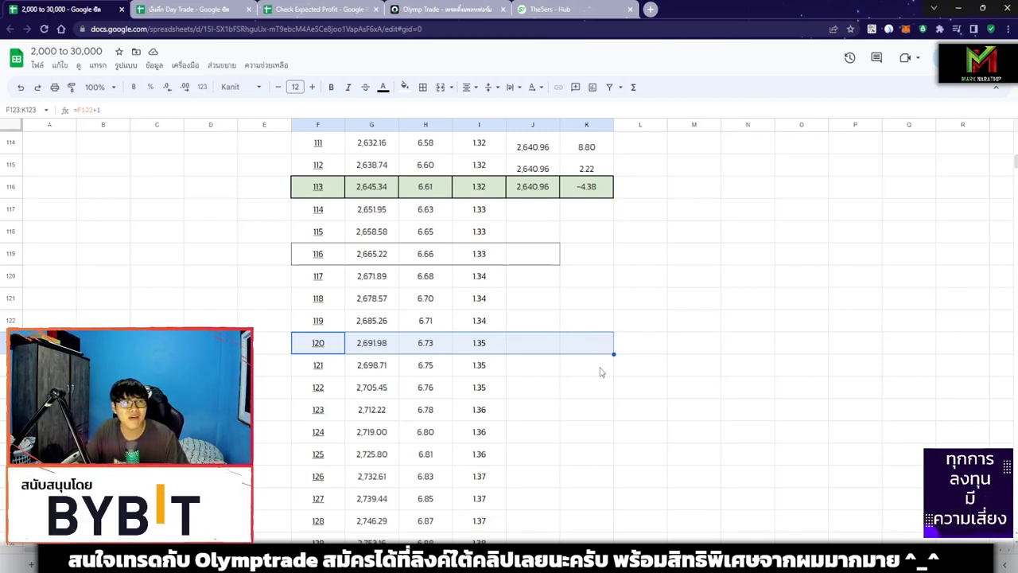
pyautogui.moveTo(602, 372); pyautogui.dragTo(324, 368)
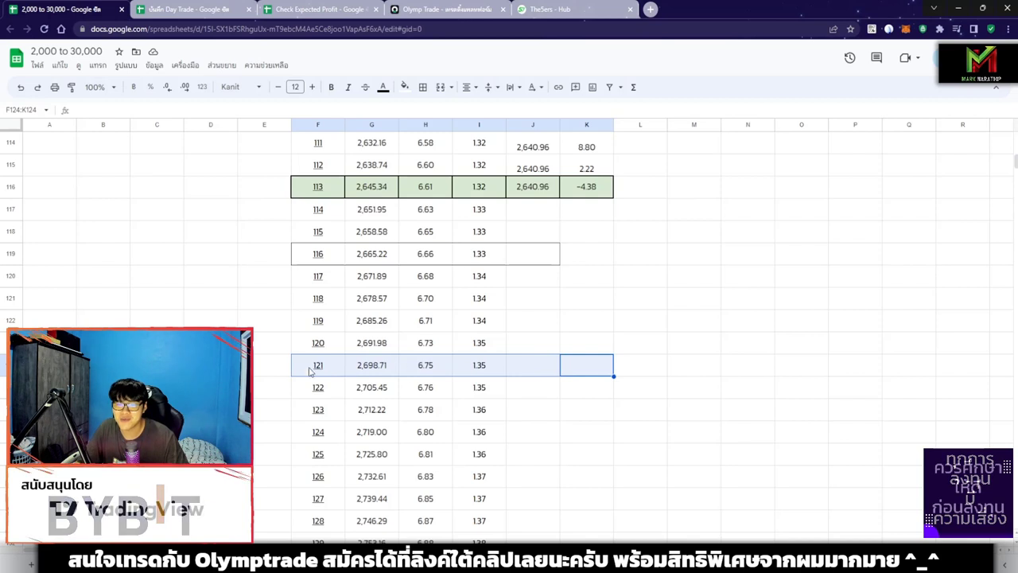
pyautogui.moveTo(318, 343); pyautogui.dragTo(575, 348)
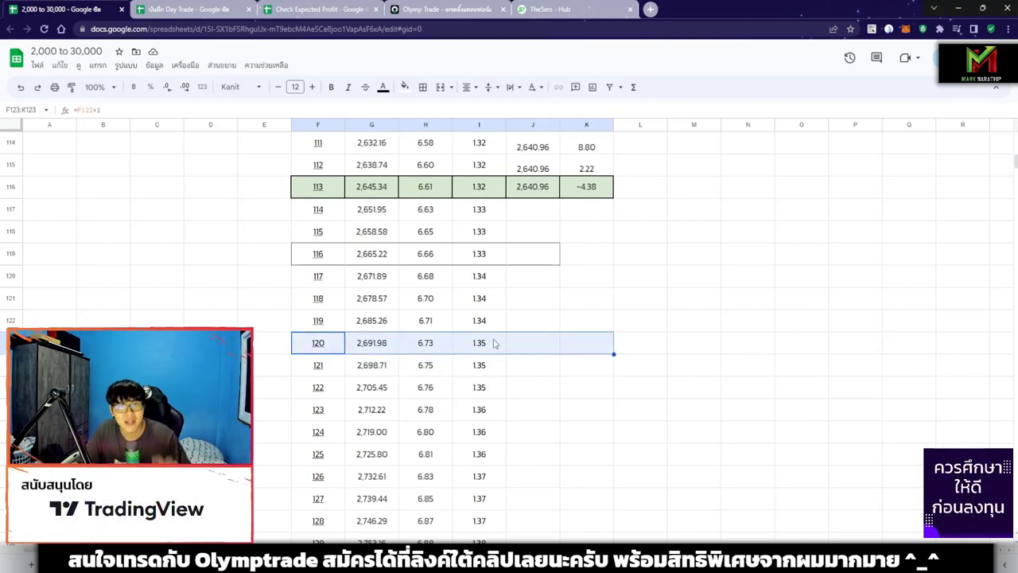
pyautogui.click(639, 337)
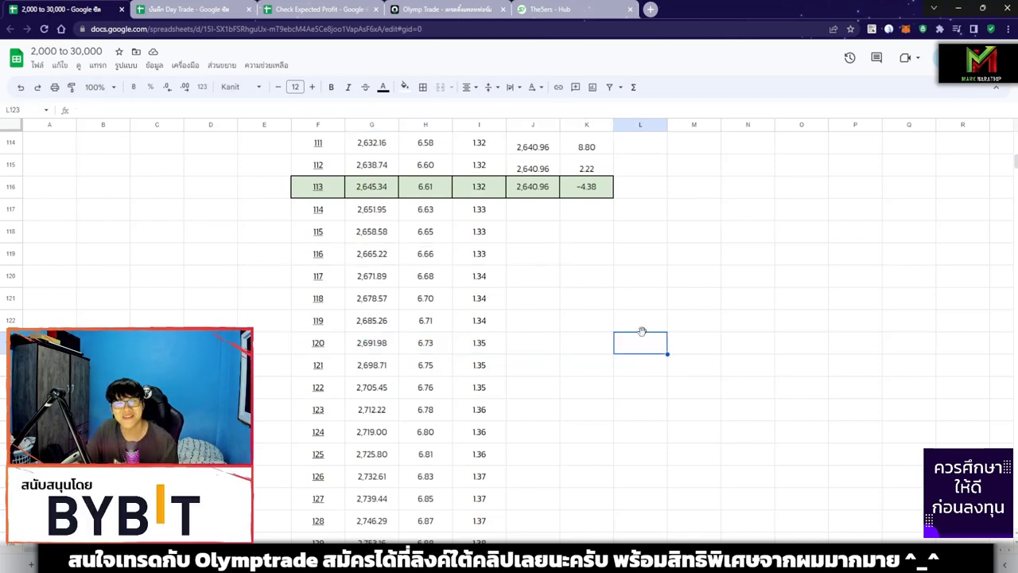
# Step: Sum the target profits in H116:H123 for levels 113 to 120 and enter 54 in cell L120
pyautogui.moveTo(425, 209); pyautogui.dragTo(426, 344)
pyautogui.moveTo(425, 190); pyautogui.dragTo(430, 342)
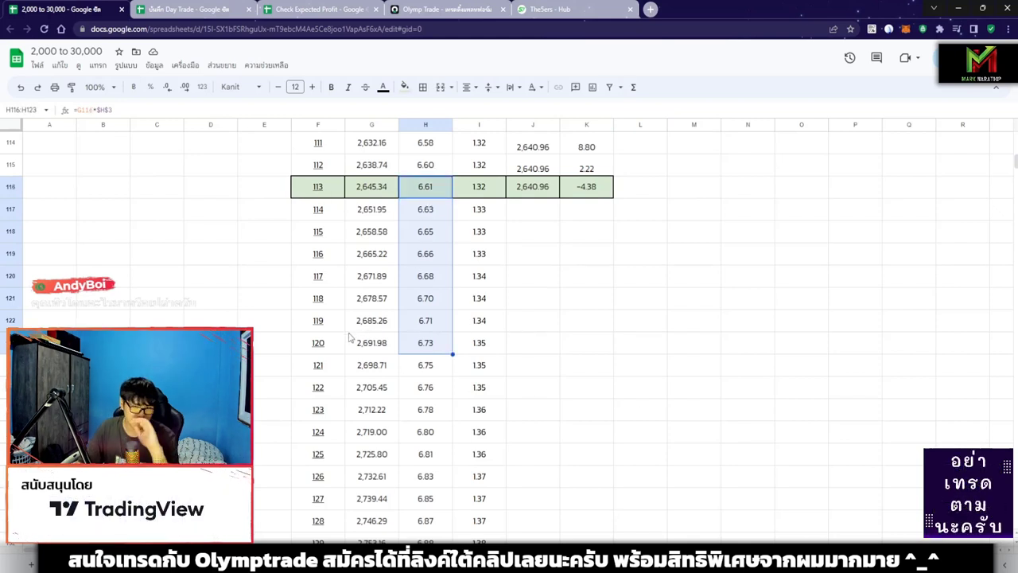
pyautogui.click(879, 562)
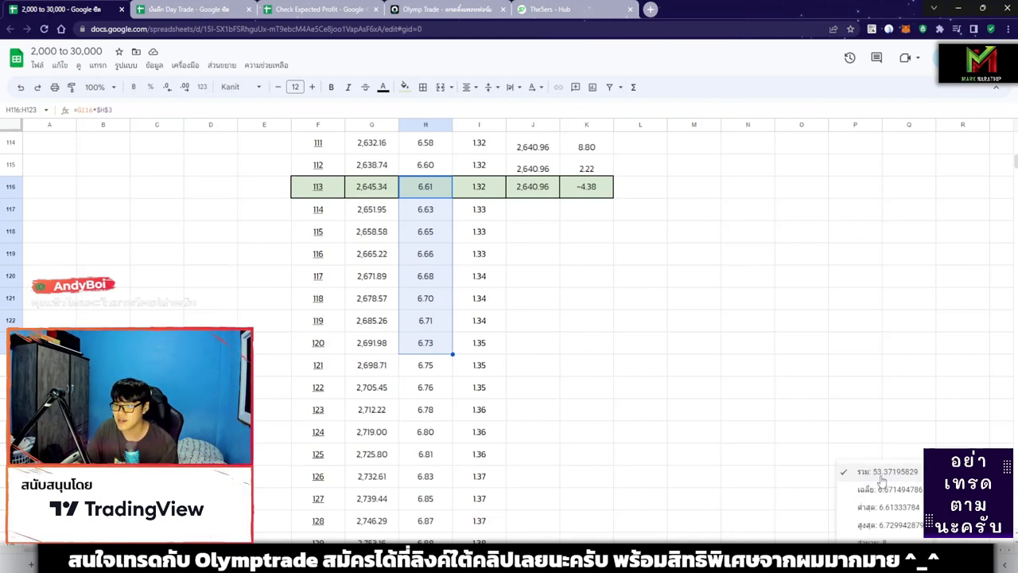
pyautogui.click(645, 283)
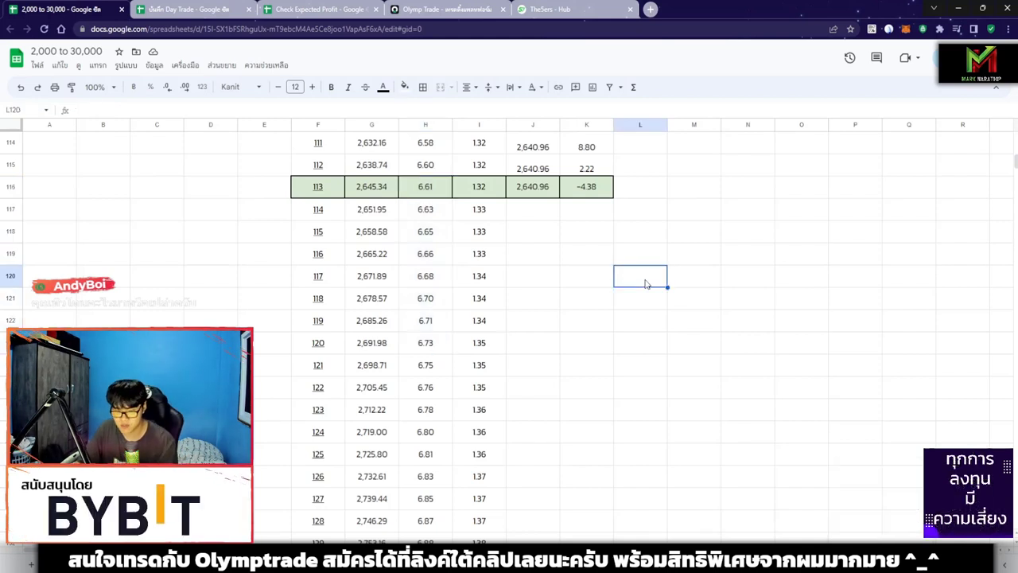
pyautogui.write('54')
pyautogui.press('Tab')
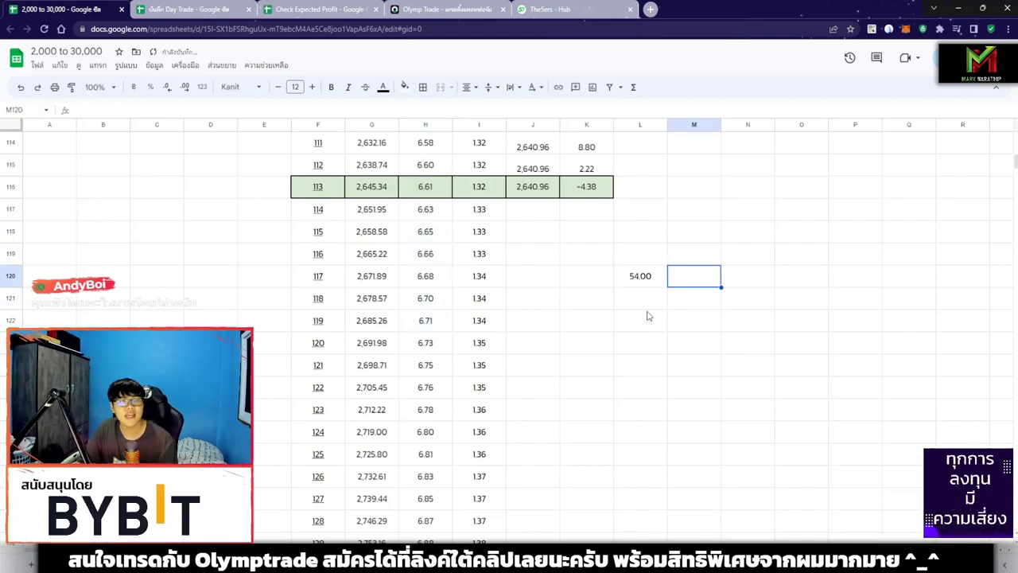
# Step: Divide the target in L120 by 0.8 with the formula =L120/0.8 in cell M120
pyautogui.write('=')
pyautogui.click(637, 284)
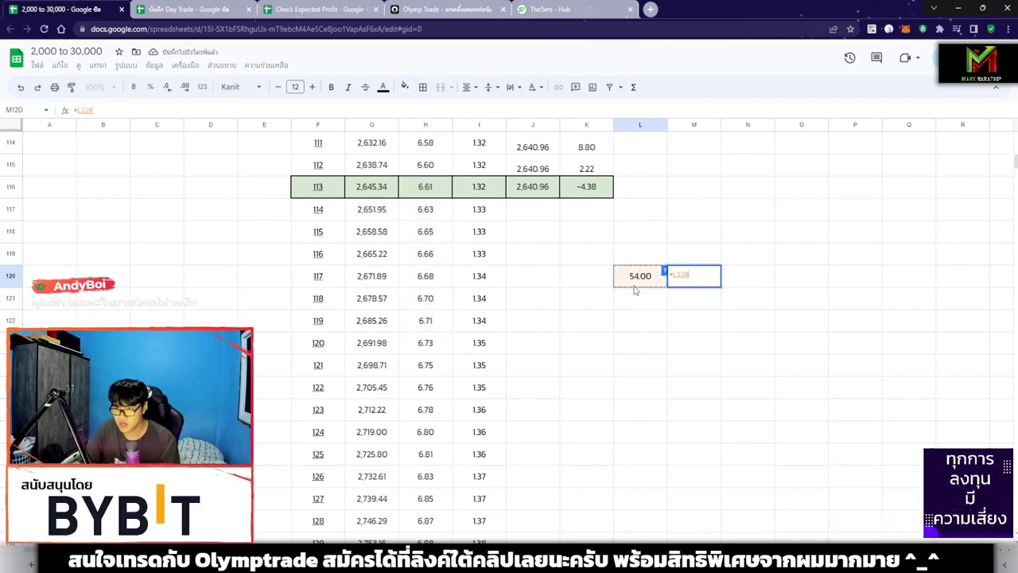
pyautogui.write('/0.')
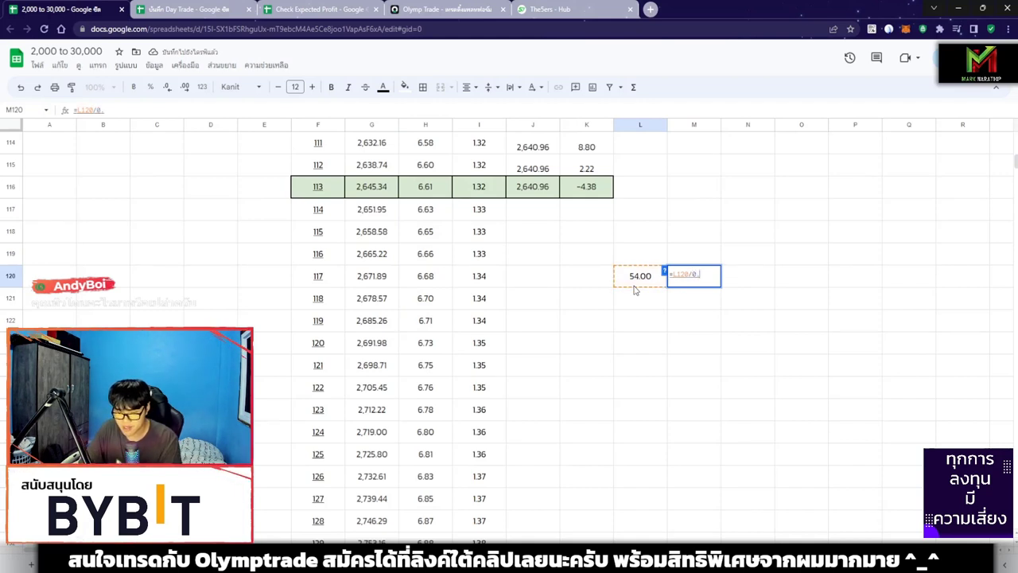
pyautogui.write('8')
pyautogui.press('Return')
# Step: Split the amount in M120 into five parts with the formula =M120/5 in cell N120
pyautogui.click(756, 279)
pyautogui.write('=')
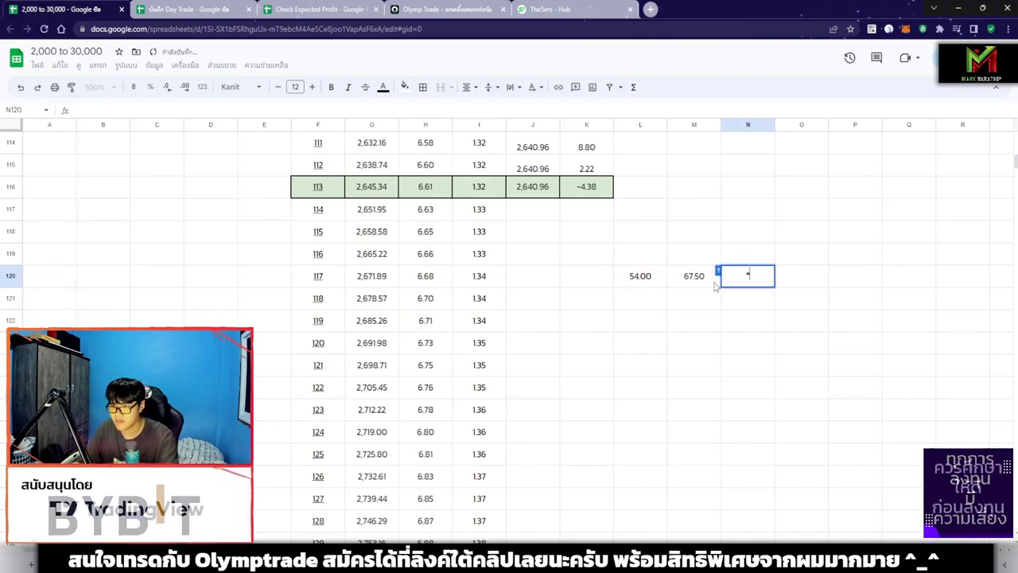
pyautogui.click(699, 276)
pyautogui.write('/')
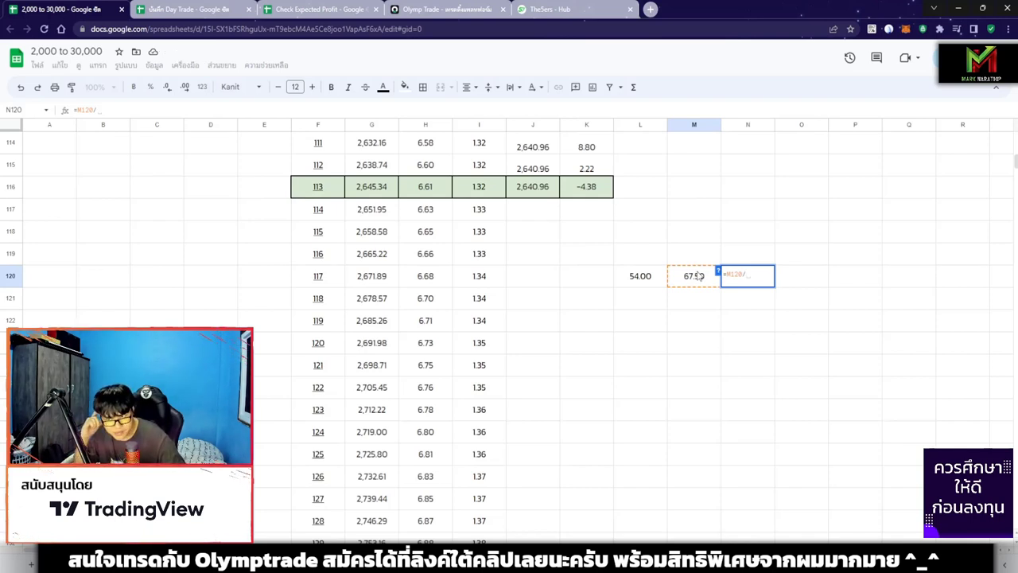
pyautogui.write('5')
pyautogui.press('Return')
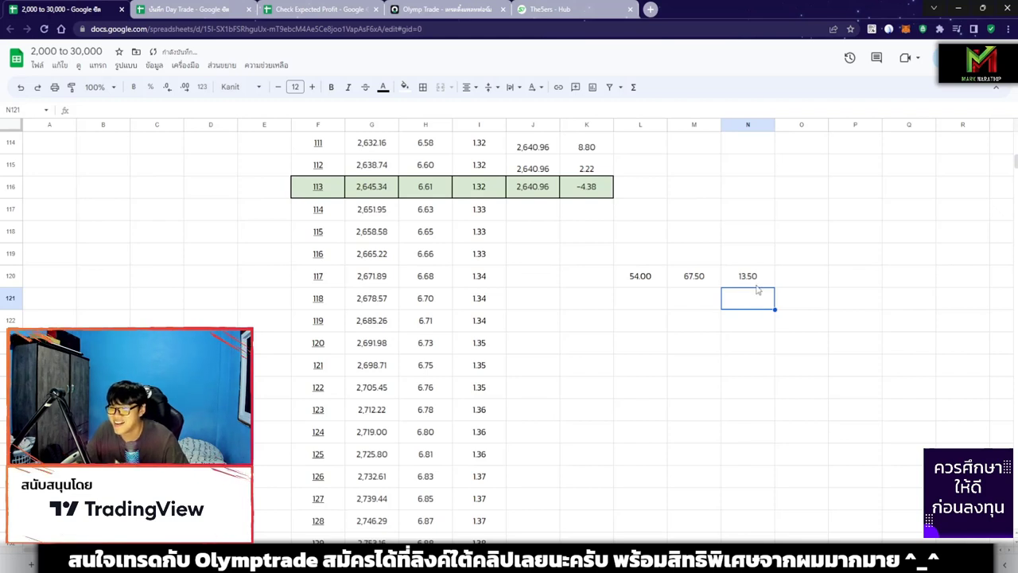
# Step: Review the calculation in L120:N120 and compare it with the plan row for level 120
pyautogui.press('Up')
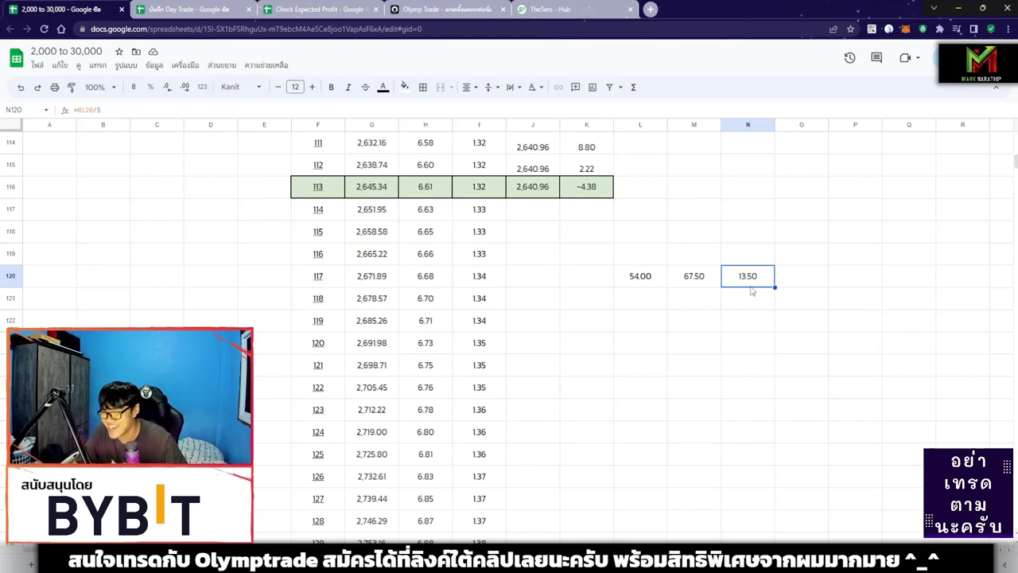
pyautogui.click(704, 283)
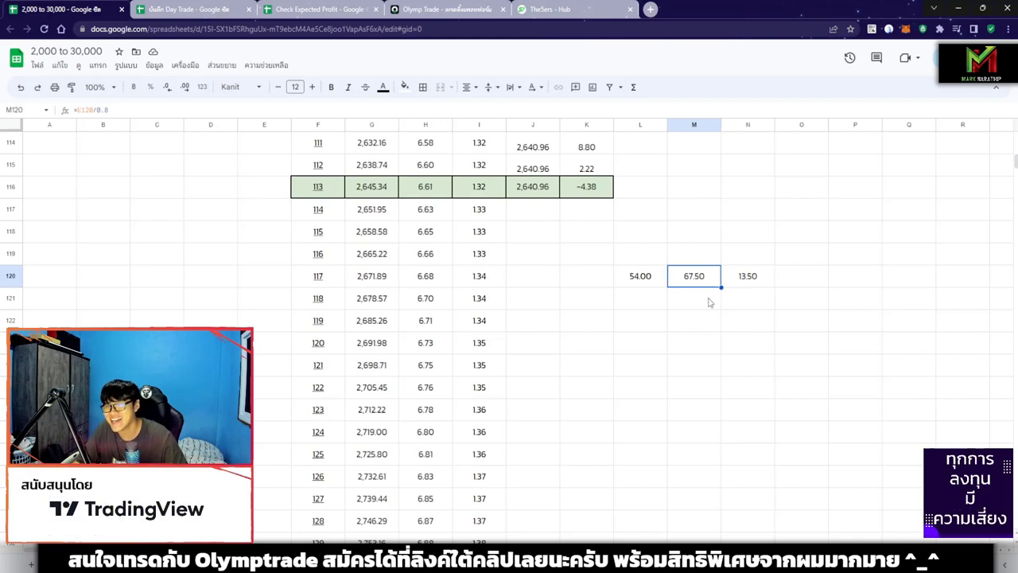
pyautogui.click(736, 318)
pyautogui.click(745, 279)
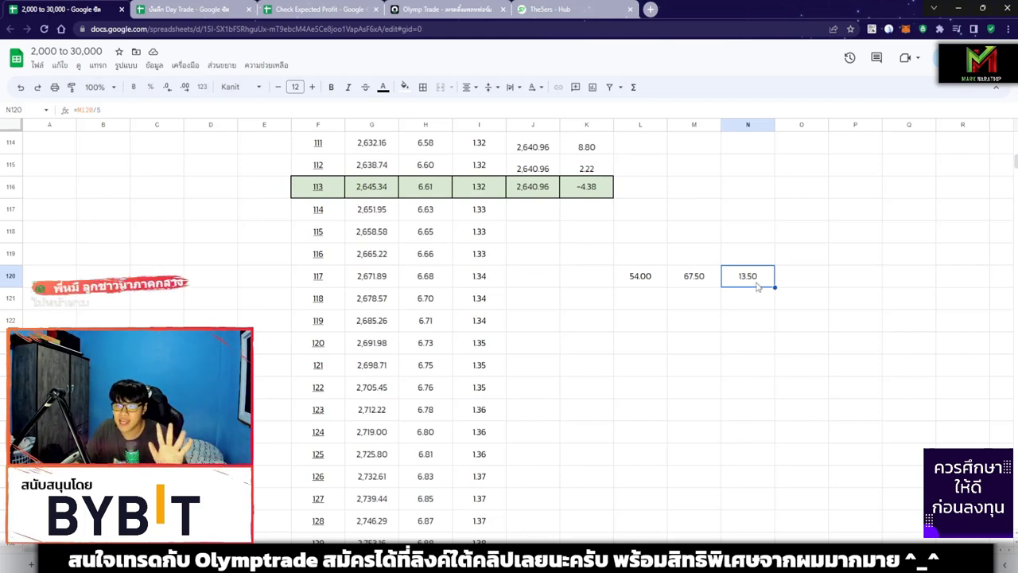
pyautogui.click(643, 281)
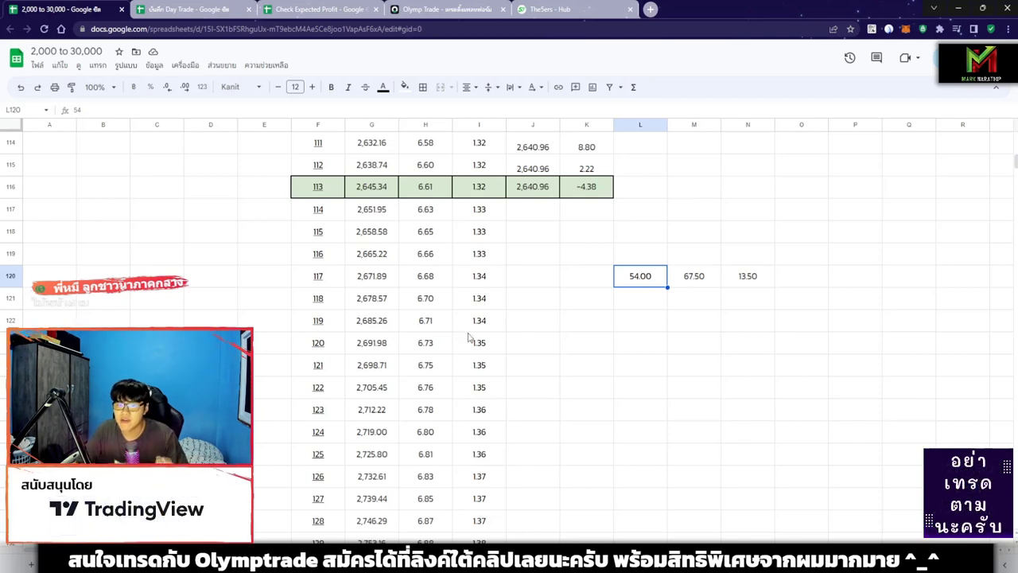
pyautogui.moveTo(318, 344); pyautogui.dragTo(584, 342)
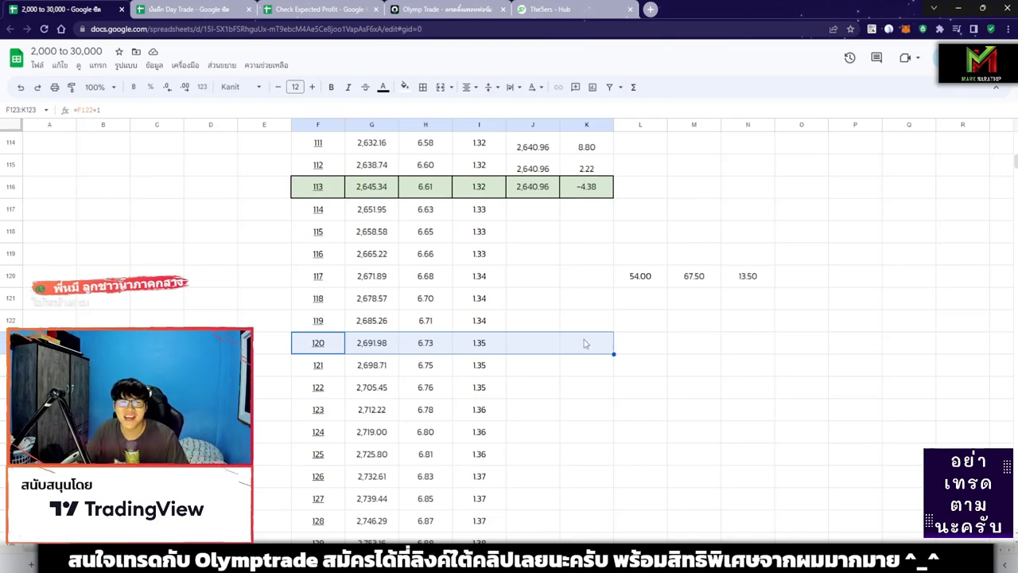
pyautogui.click(713, 325)
# Step: Check the Martingale calculator total in the บันทึก Day Trade spreadsheet and return to the 2,000 to 30,000 spreadsheet
pyautogui.hotkey('ctrl', 'Tab')
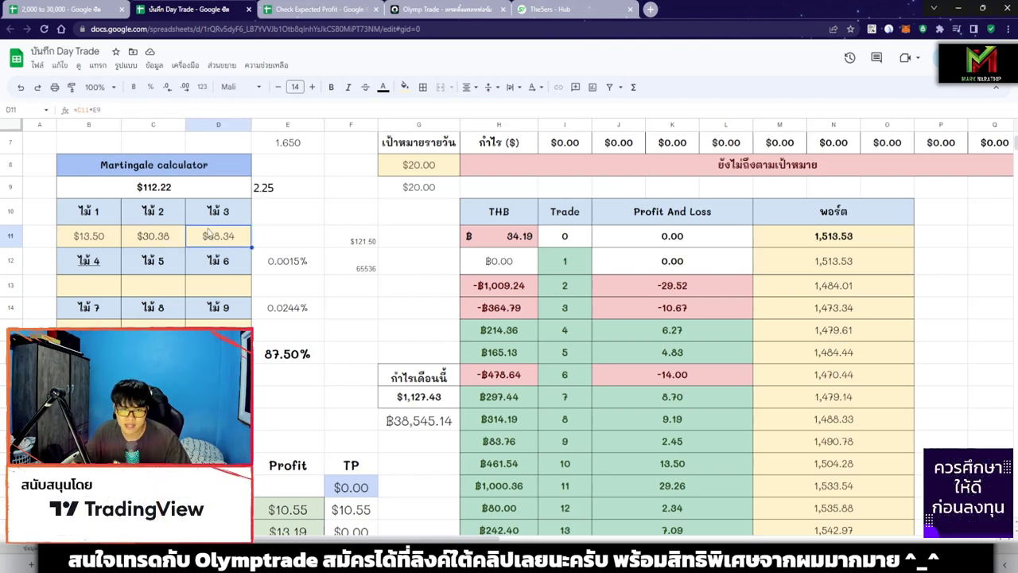
pyautogui.click(165, 195)
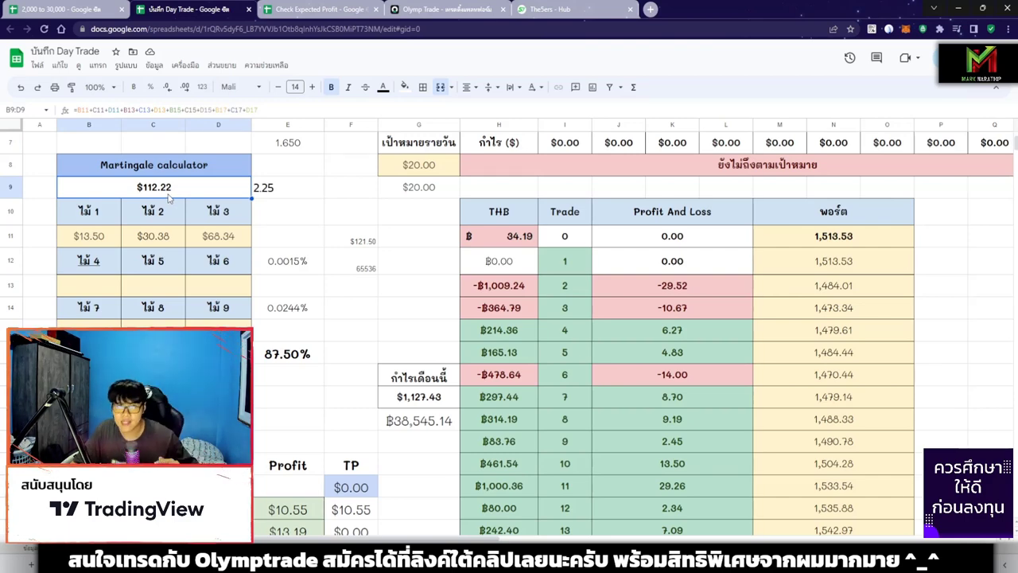
pyautogui.click(80, 9)
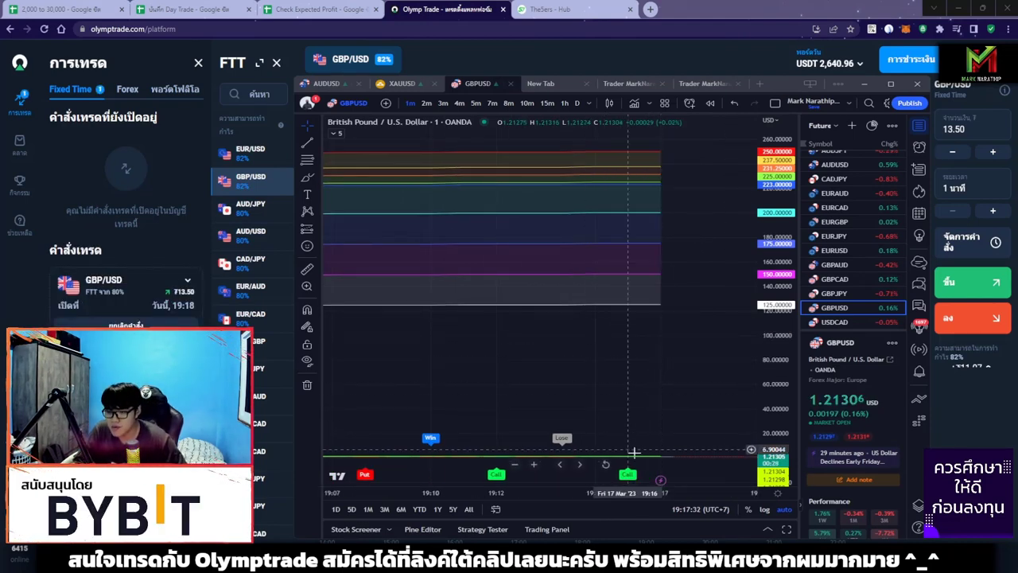
# Step: Enlarge the GBPUSD chart's price scale around the 223 to 237.5 indicator lines and examine their spacing
pyautogui.moveTo(634, 452); pyautogui.dragTo(620, 373)
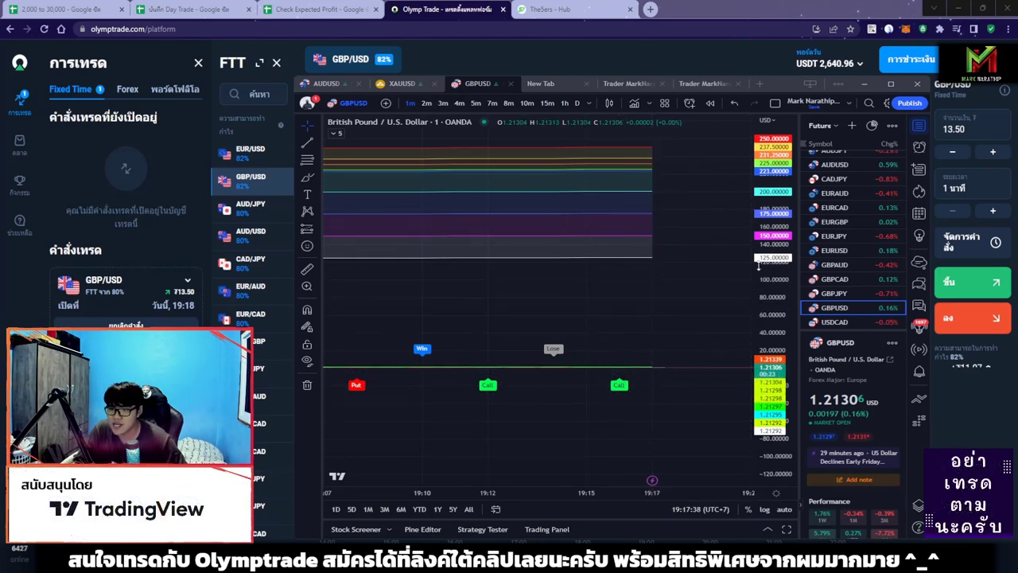
pyautogui.moveTo(736, 362); pyautogui.dragTo(736, 408)
pyautogui.moveTo(768, 419); pyautogui.dragTo(768, 323)
pyautogui.moveTo(721, 326); pyautogui.dragTo(721, 411)
pyautogui.moveTo(769, 458); pyautogui.dragTo(768, 191)
pyautogui.moveTo(709, 211); pyautogui.dragTo(724, 424)
pyautogui.moveTo(765, 383); pyautogui.dragTo(762, 221)
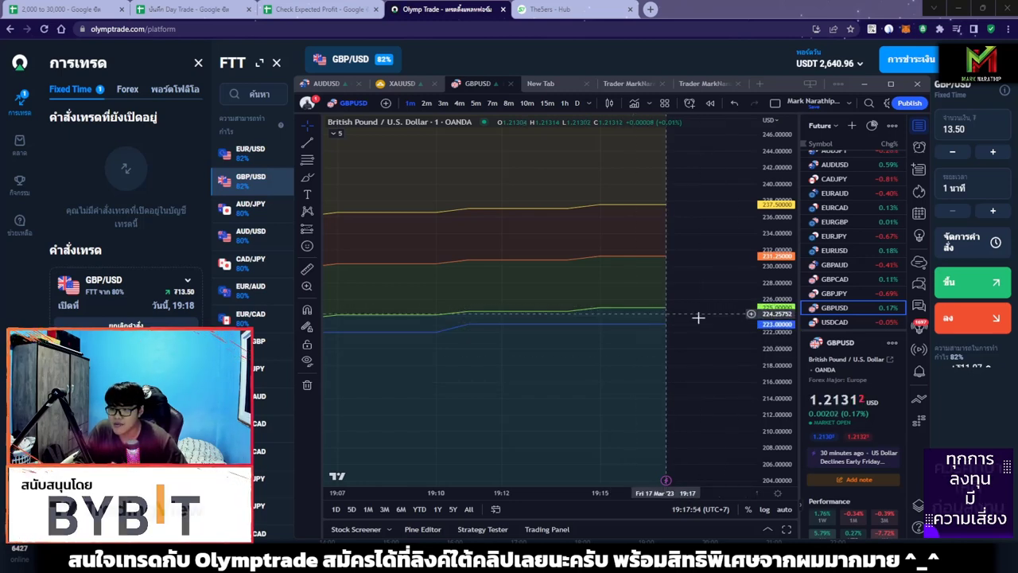
# Step: Reset the GBPUSD chart's price scale and review the recent Call, Put, Win and Lose markers over a wider time range
pyautogui.doubleClick(773, 336)
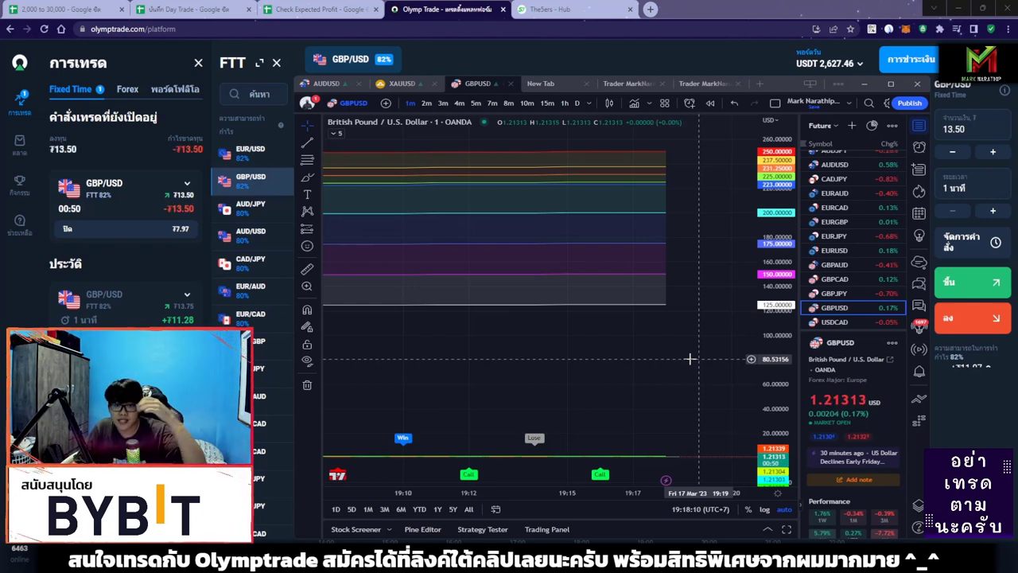
pyautogui.scroll(-3, 672, 360)
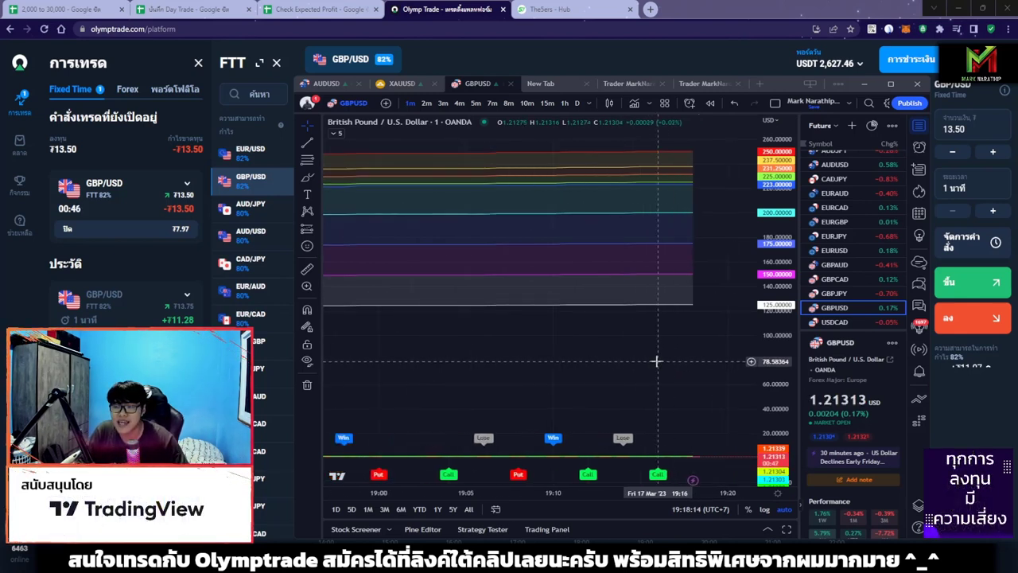
pyautogui.scroll(-2, 656, 361)
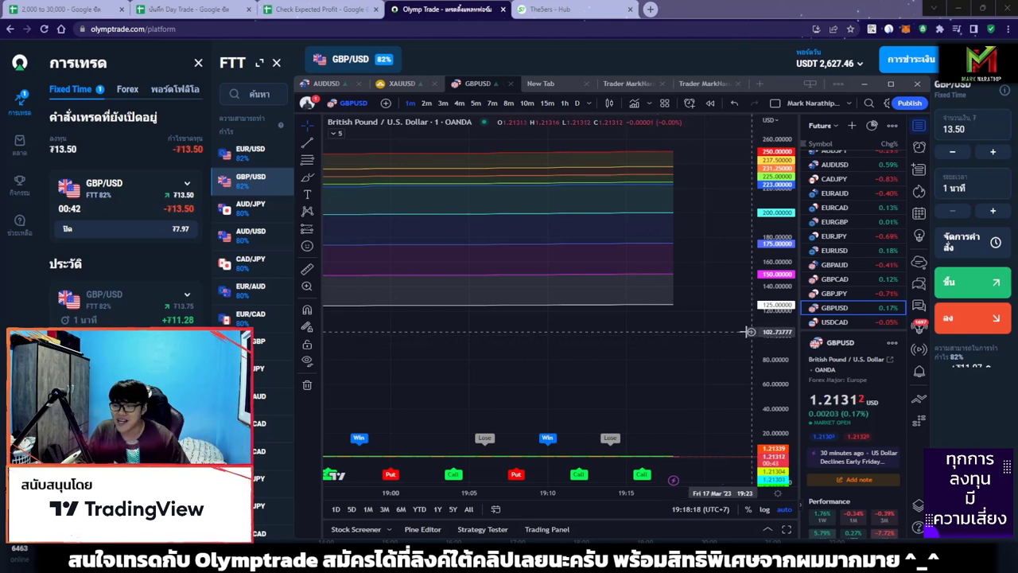
# Step: Examine the GBPUSD indicator lines between 200 and 237.5 enlarged, and return the chart to its full price range
pyautogui.moveTo(762, 329); pyautogui.dragTo(761, 242)
pyautogui.moveTo(658, 294); pyautogui.dragTo(666, 409)
pyautogui.moveTo(760, 397); pyautogui.dragTo(760, 151)
pyautogui.moveTo(680, 174); pyautogui.dragTo(688, 294)
pyautogui.moveTo(781, 338); pyautogui.dragTo(776, 153)
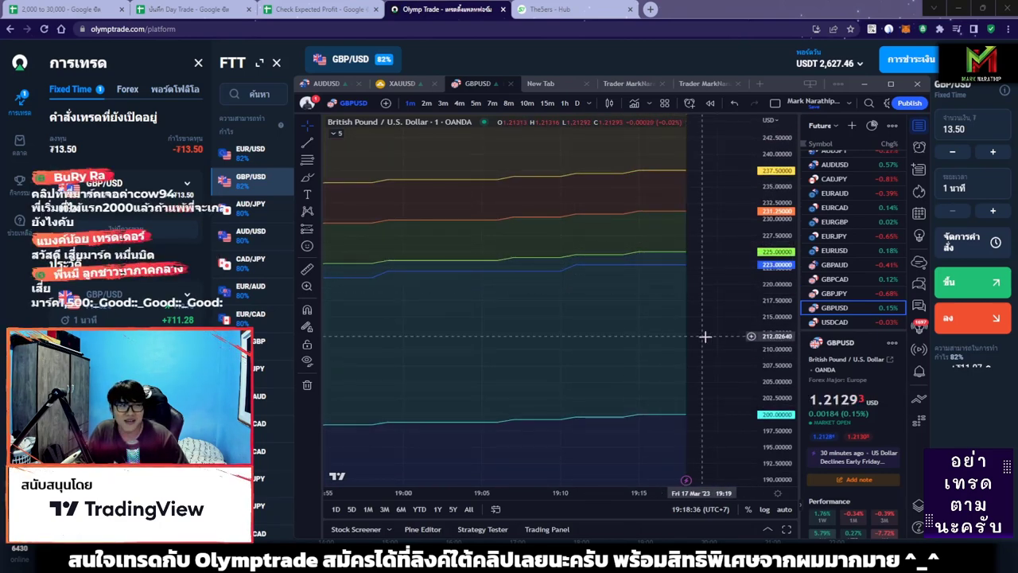
pyautogui.doubleClick(782, 278)
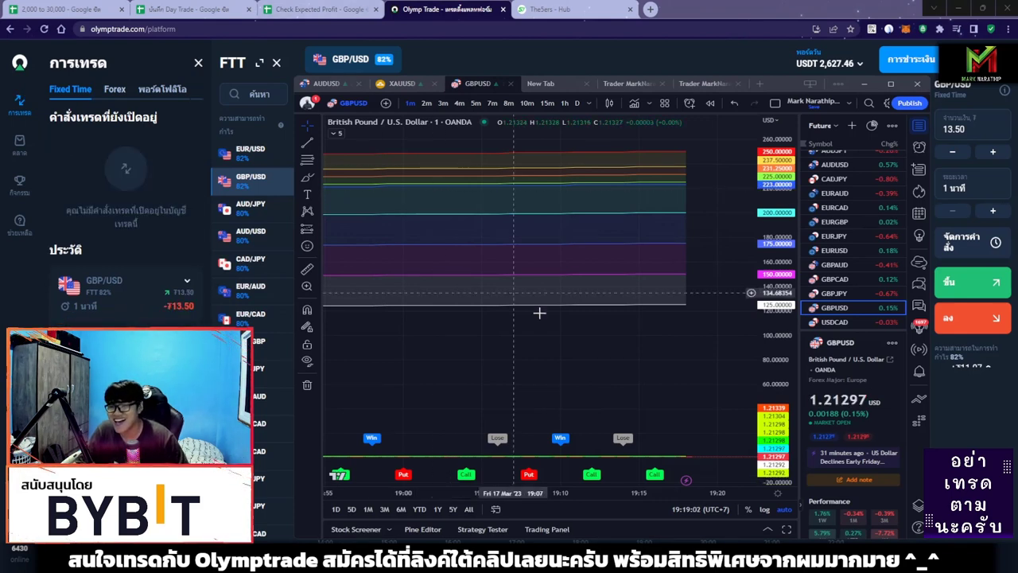
pyautogui.scroll(2, 539, 310)
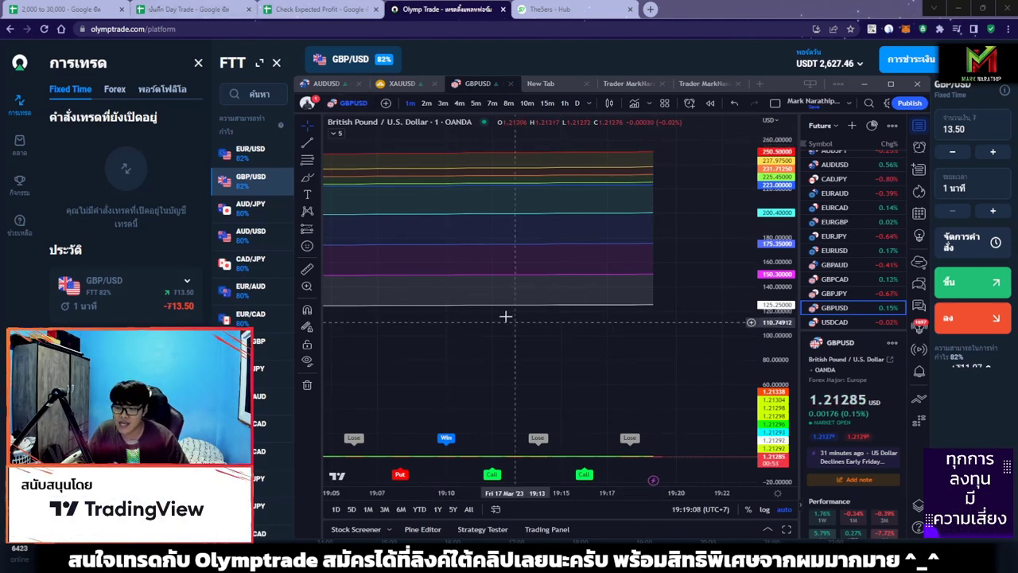
# Step: Copy the ไม้ 2 stake in C11 of the บันทึก Day Trade Martingale calculator and set the GBP/USD trade amount to 30.38
pyautogui.click(190, 9)
pyautogui.click(262, 8)
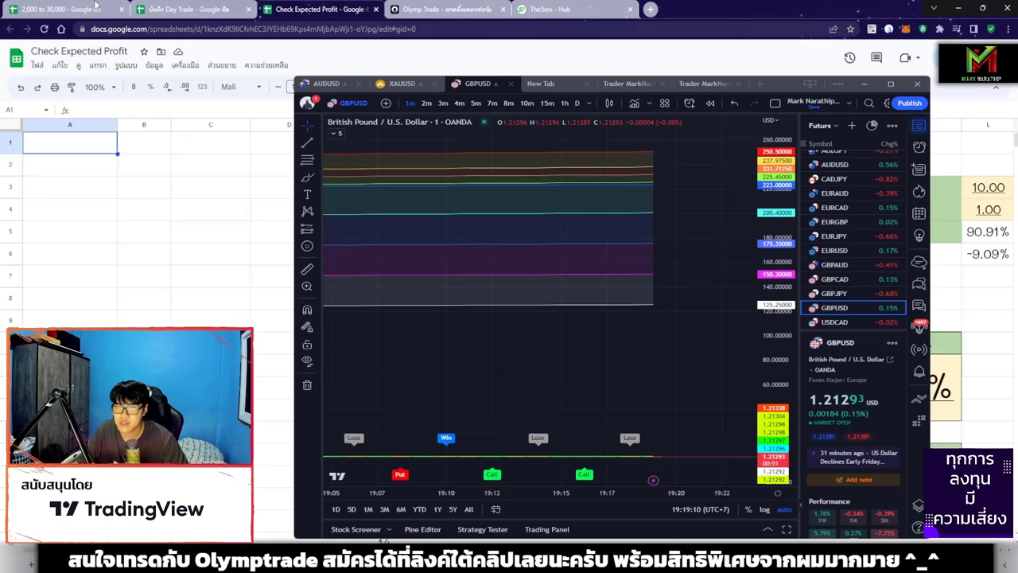
pyautogui.click(59, 9)
pyautogui.click(447, 8)
pyautogui.click(153, 9)
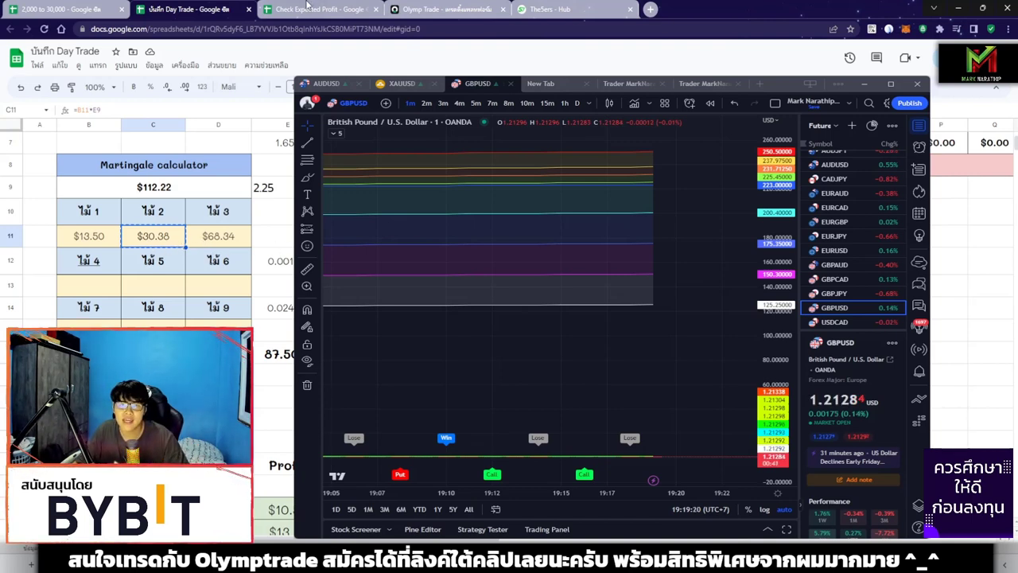
pyautogui.hotkey('ctrl', '4')
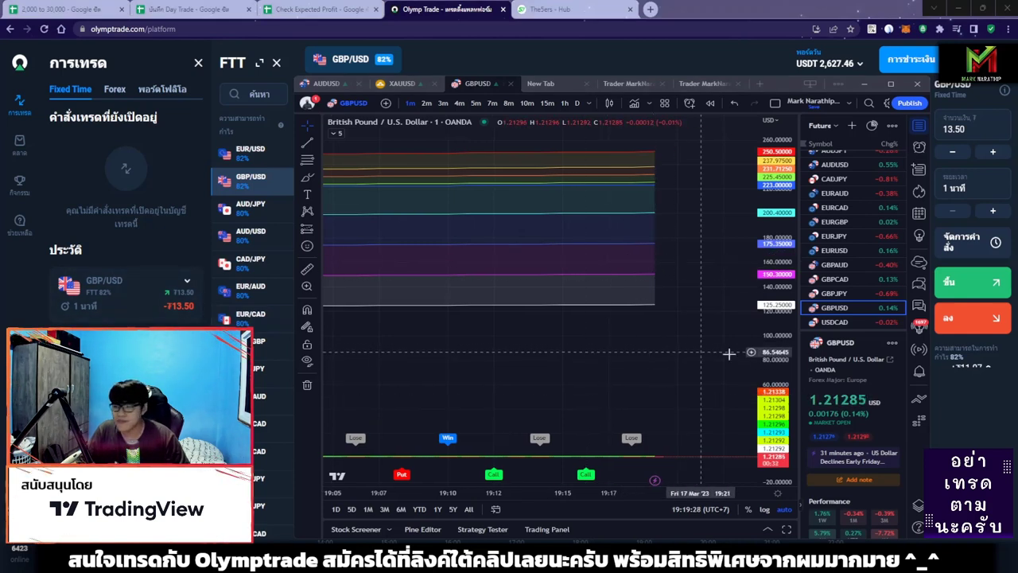
pyautogui.doubleClick(954, 129)
pyautogui.write('30.38')
pyautogui.click(968, 428)
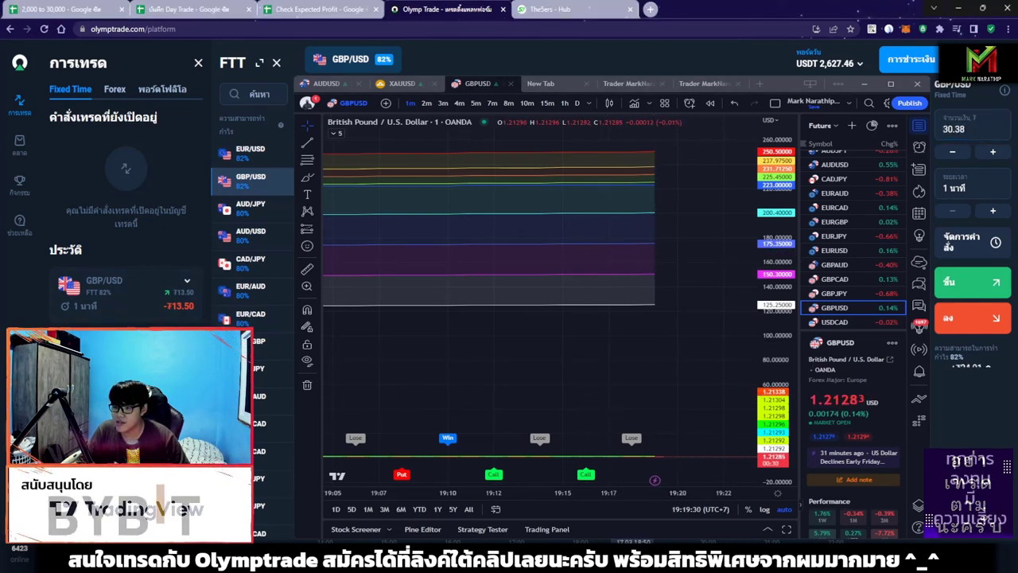
# Step: Examine the latest GBPUSD candles and their Call, Win and Lose markers while waiting for the next signal
pyautogui.click(627, 355)
pyautogui.scroll(5, 605, 358)
pyautogui.scroll(3, 598, 357)
pyautogui.scroll(-3, 598, 354)
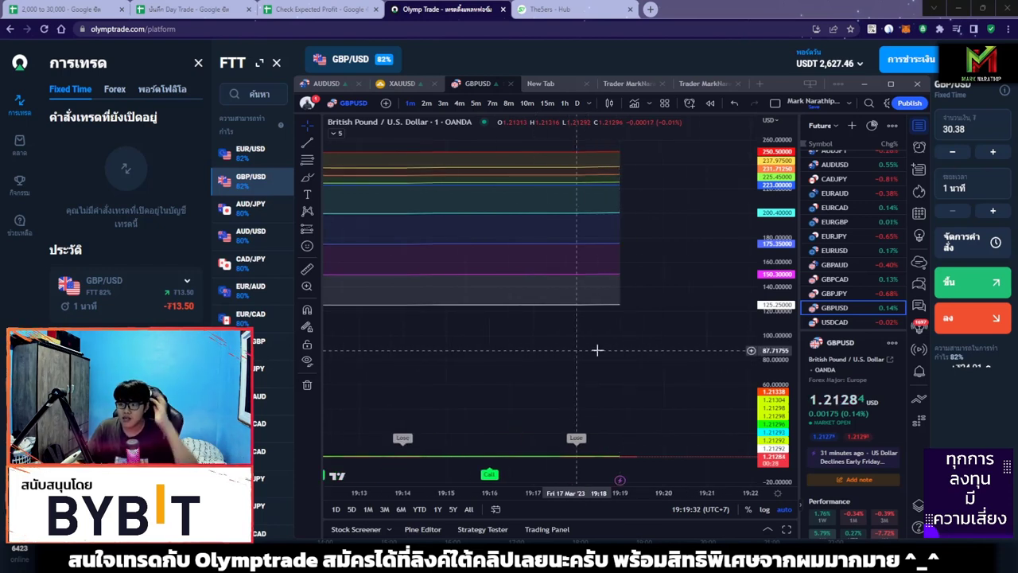
pyautogui.moveTo(594, 350); pyautogui.dragTo(586, 350)
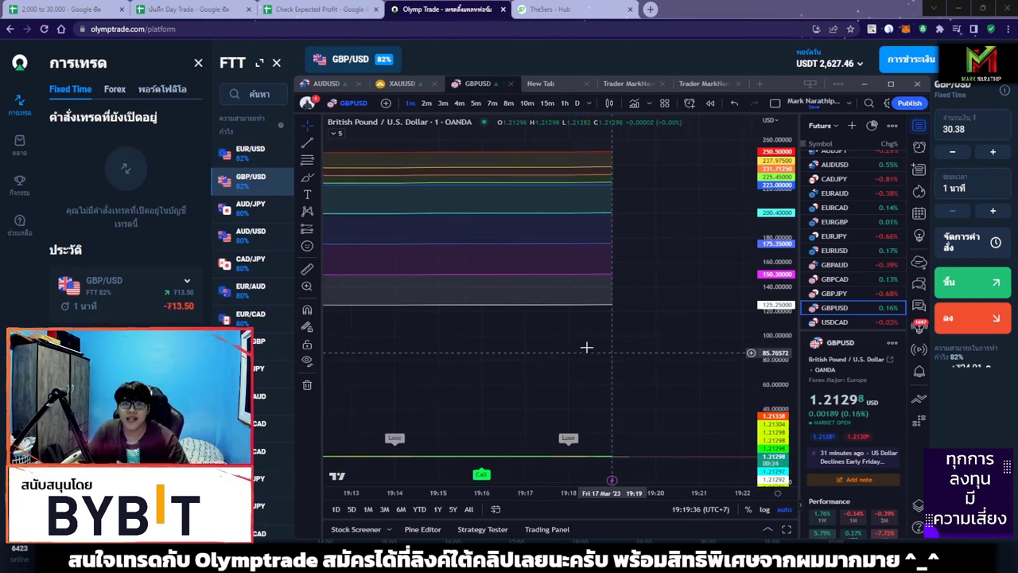
pyautogui.scroll(-5, 660, 349)
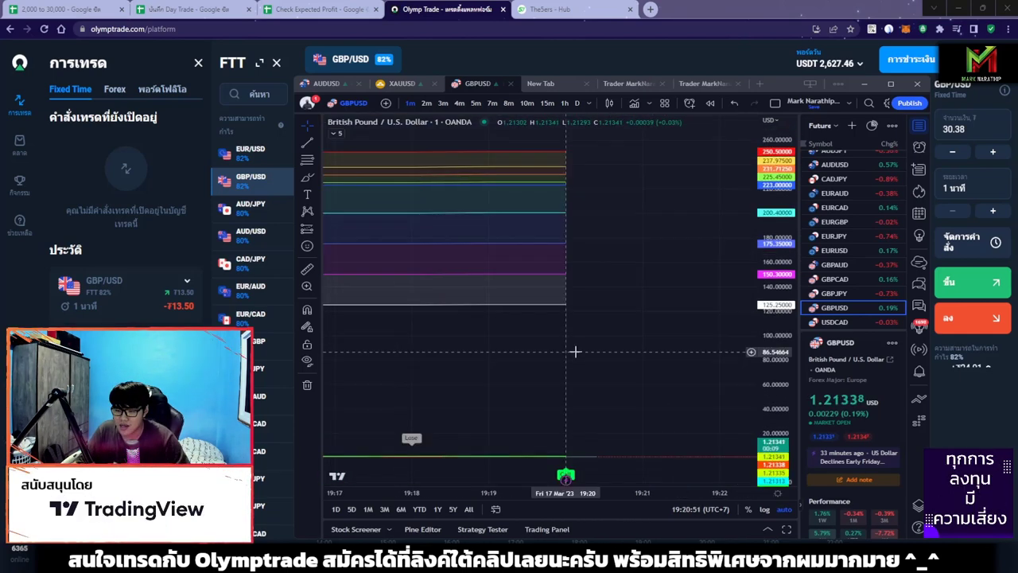
pyautogui.moveTo(775, 325); pyautogui.dragTo(775, 353)
pyautogui.moveTo(576, 371); pyautogui.dragTo(579, 339)
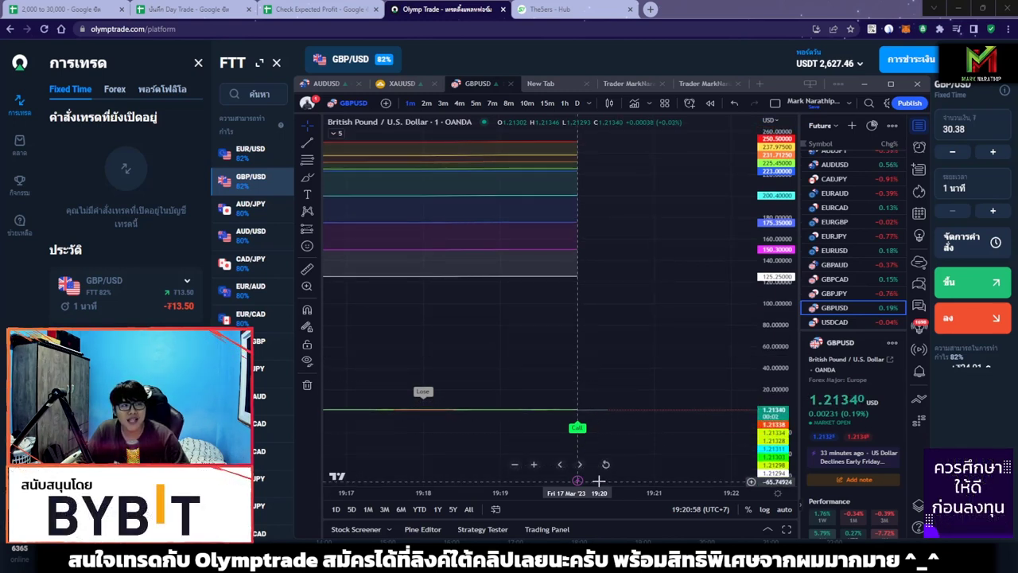
# Step: Check and confirm the MKN SETUP 2023 CBC OLD indicator's inputs, and place a one-minute upward GBP/USD trade of 30.38
pyautogui.doubleClick(577, 429)
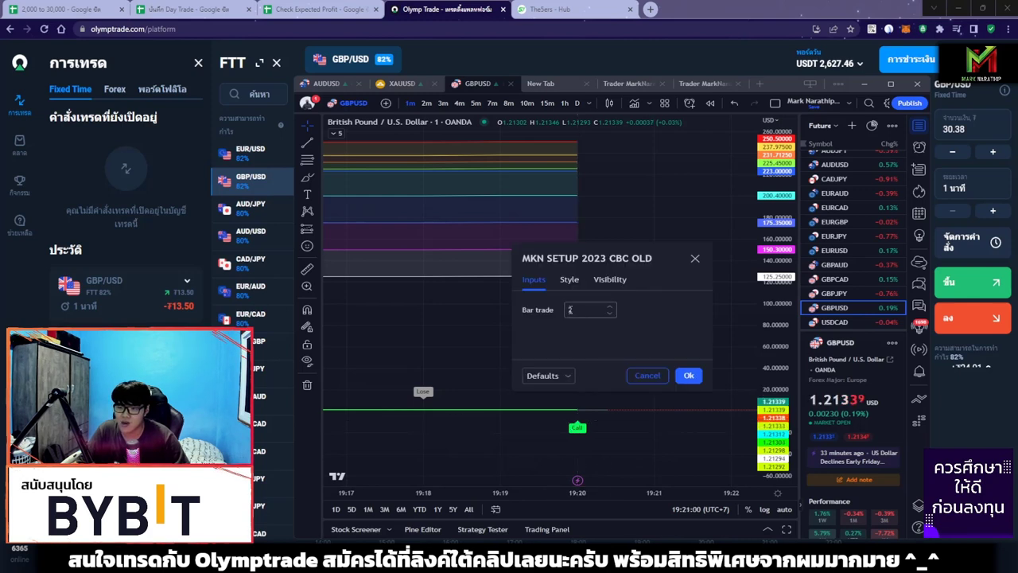
pyautogui.press('Return')
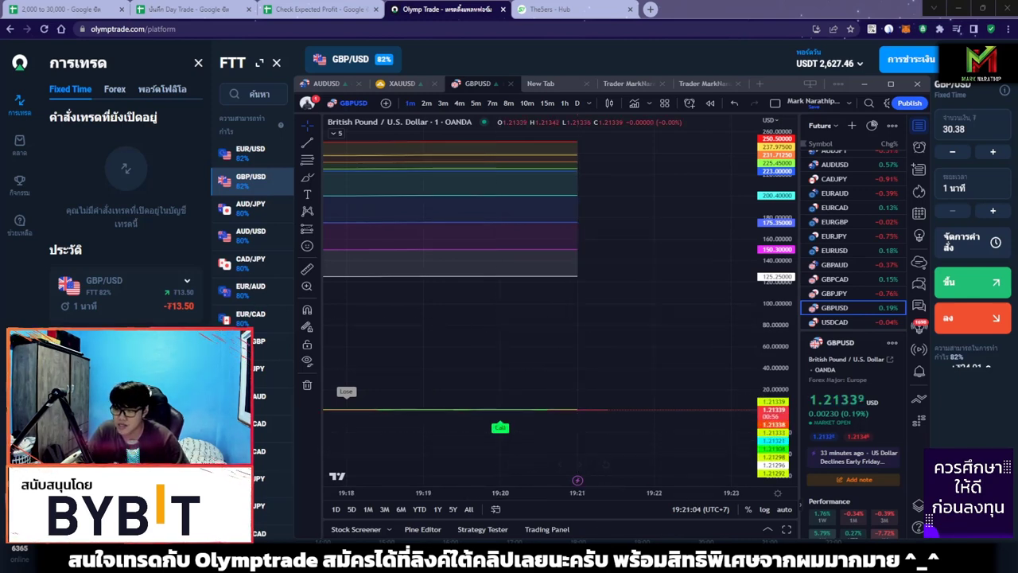
pyautogui.click(972, 283)
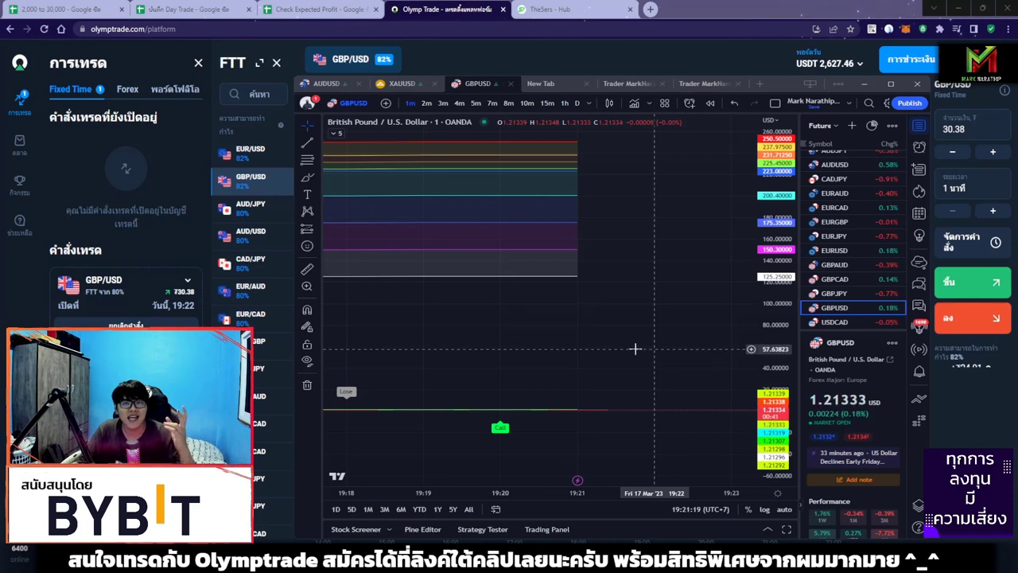
# Step: Follow the open trade on the GBPUSD chart with the price scale compressed around the Call and Win markers
pyautogui.scroll(-1, 635, 349)
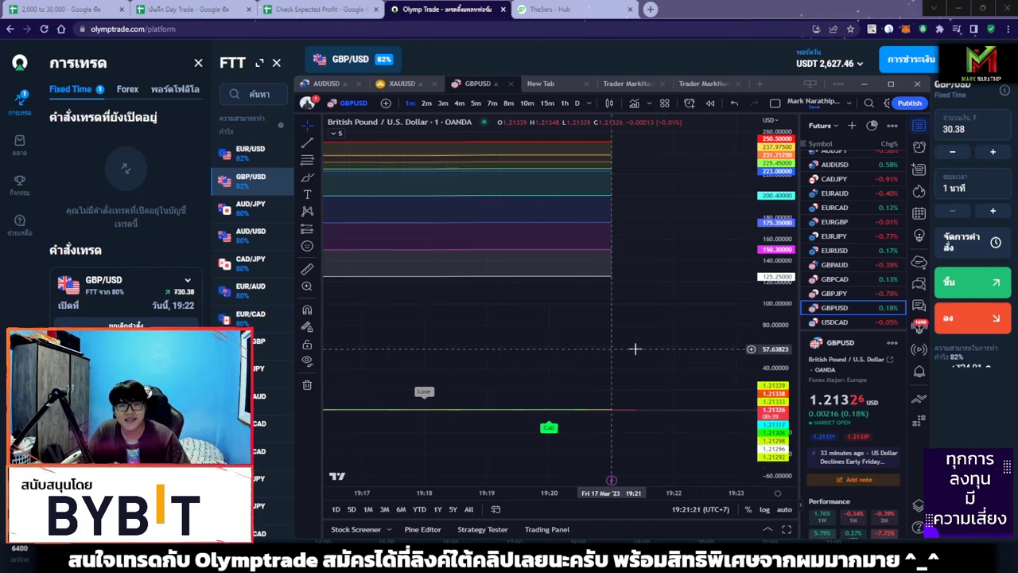
pyautogui.scroll(-1, 636, 345)
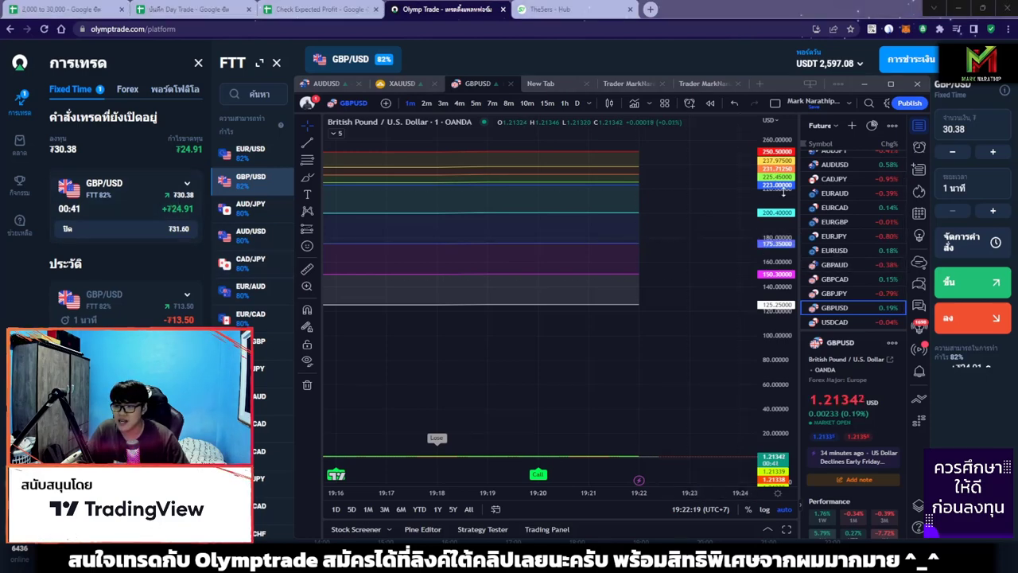
pyautogui.moveTo(774, 199); pyautogui.dragTo(774, 298)
pyautogui.moveTo(608, 358); pyautogui.dragTo(613, 252)
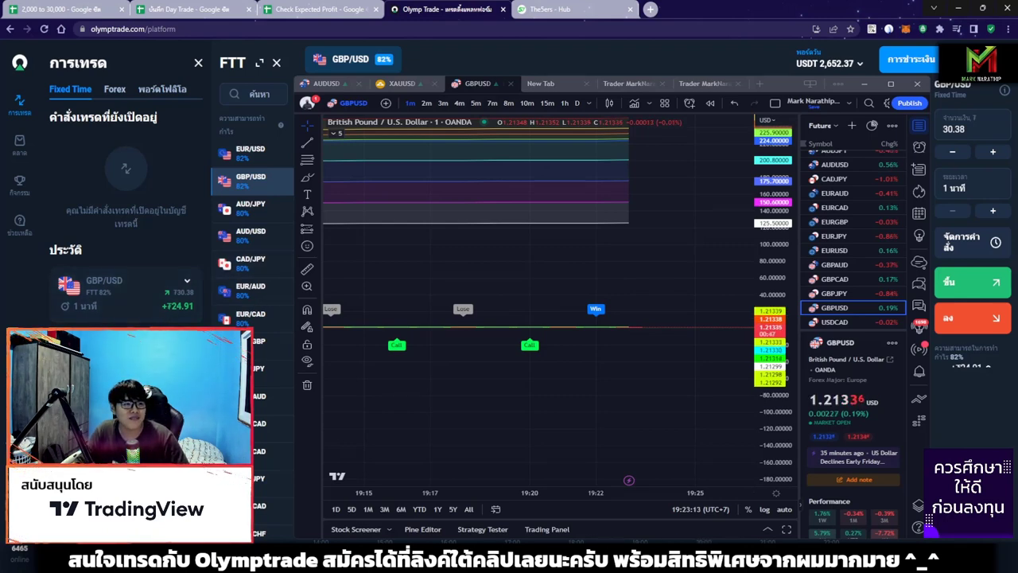
# Step: Minimize the TradingView window and examine Olymp Trade's GBP/USD chart with its EMA lines and Stochastic
pyautogui.click(865, 83)
pyautogui.moveTo(761, 142); pyautogui.dragTo(857, 131)
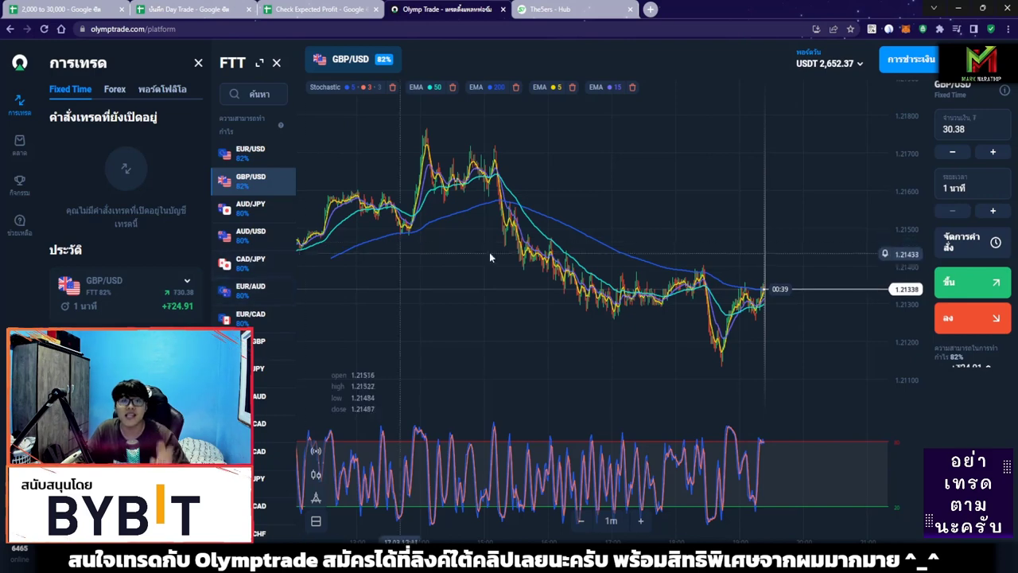
pyautogui.moveTo(766, 174); pyautogui.dragTo(714, 180)
pyautogui.scroll(3, 713, 180)
# Step: Switch to the 2,000 to 30,000 spreadsheet and set the balance in J116 to 2652.37
pyautogui.click(187, 9)
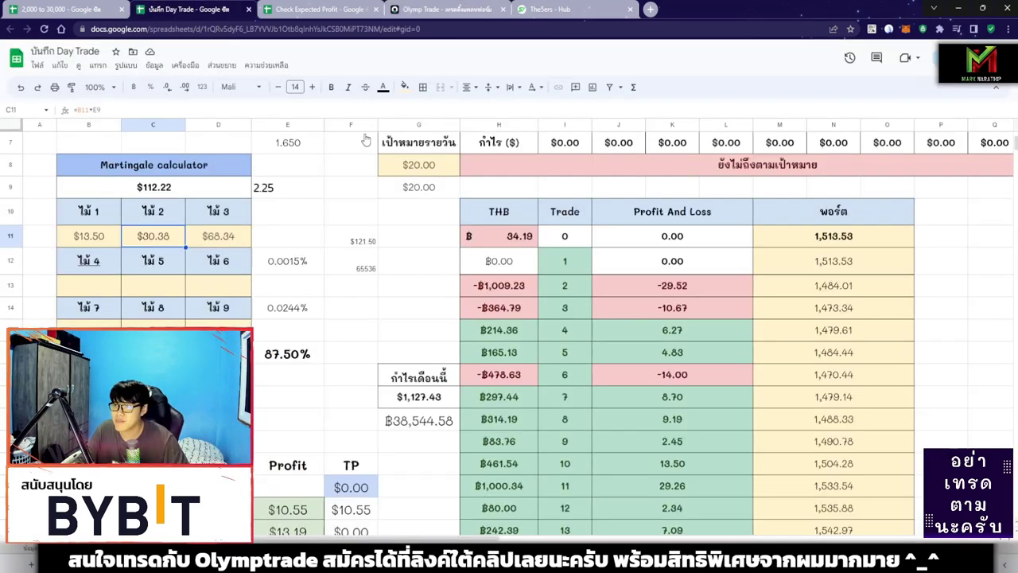
pyautogui.click(322, 5)
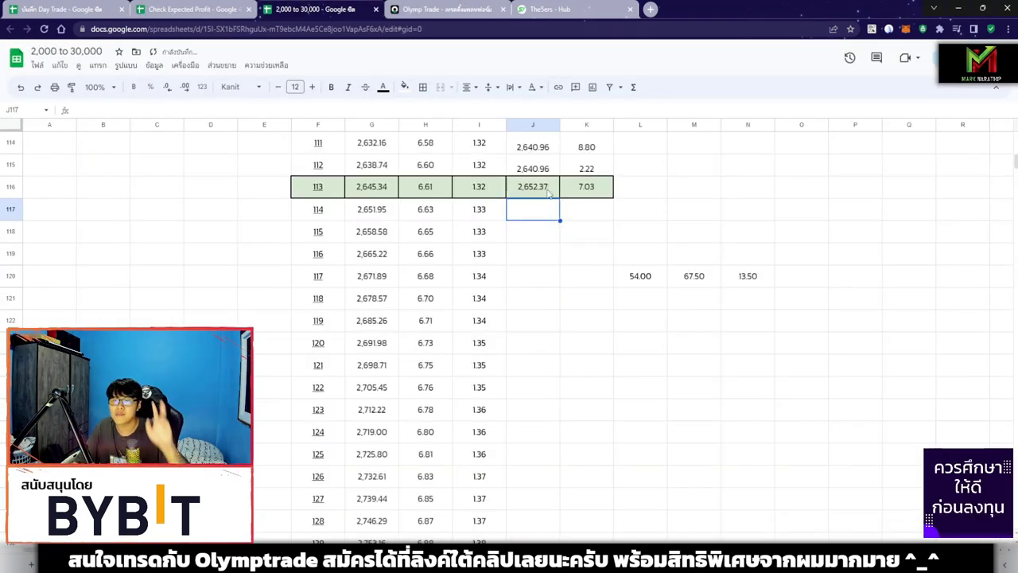
pyautogui.moveTo(533, 188); pyautogui.dragTo(587, 187)
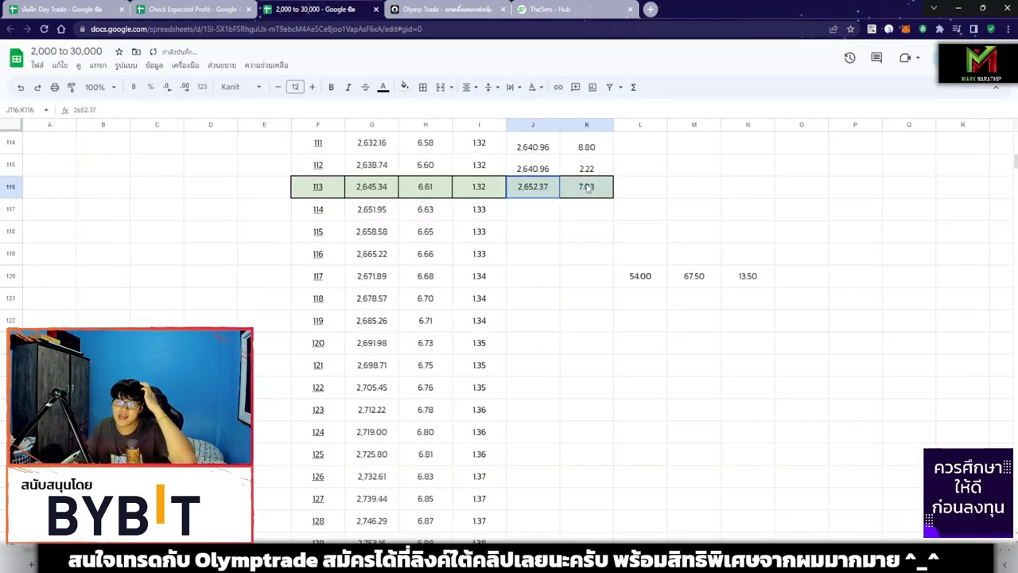
# Step: Copy the highlighted level 113 row F116:K116 onto the level 114 and level 115 rows
pyautogui.moveTo(323, 188); pyautogui.dragTo(585, 193)
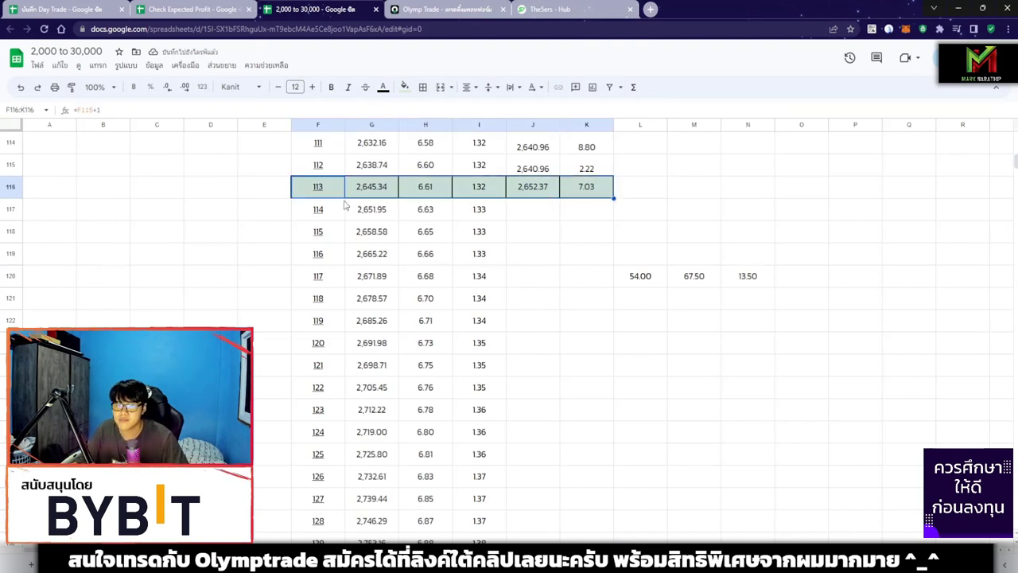
pyautogui.click(320, 213)
pyautogui.write('114\t2,651.95\t6.63\t1.33\t2,652.37\t0.42')
pyautogui.scroll(1, 548, 295)
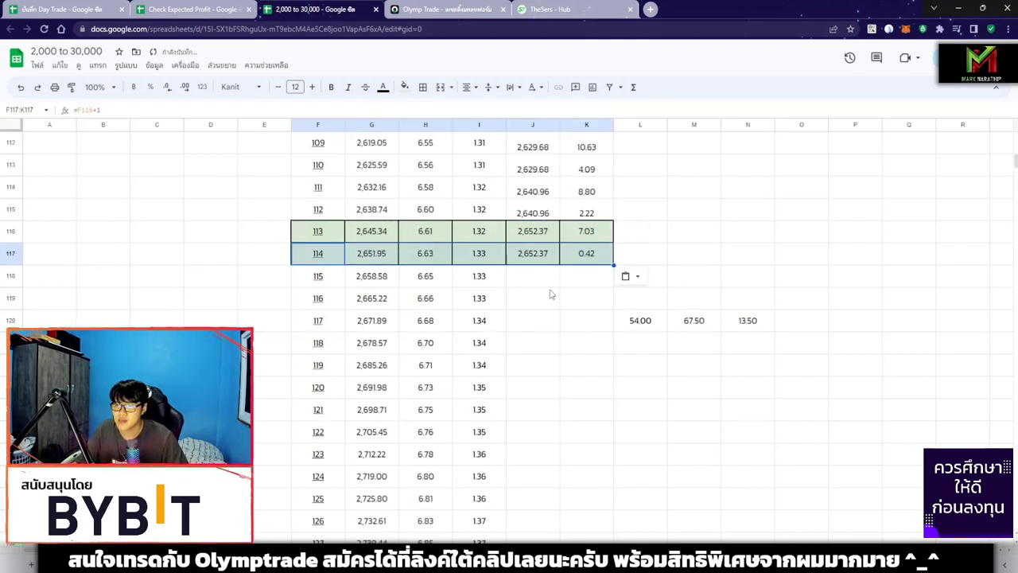
pyautogui.click(318, 278)
pyautogui.hotkey('ctrl', 'v')
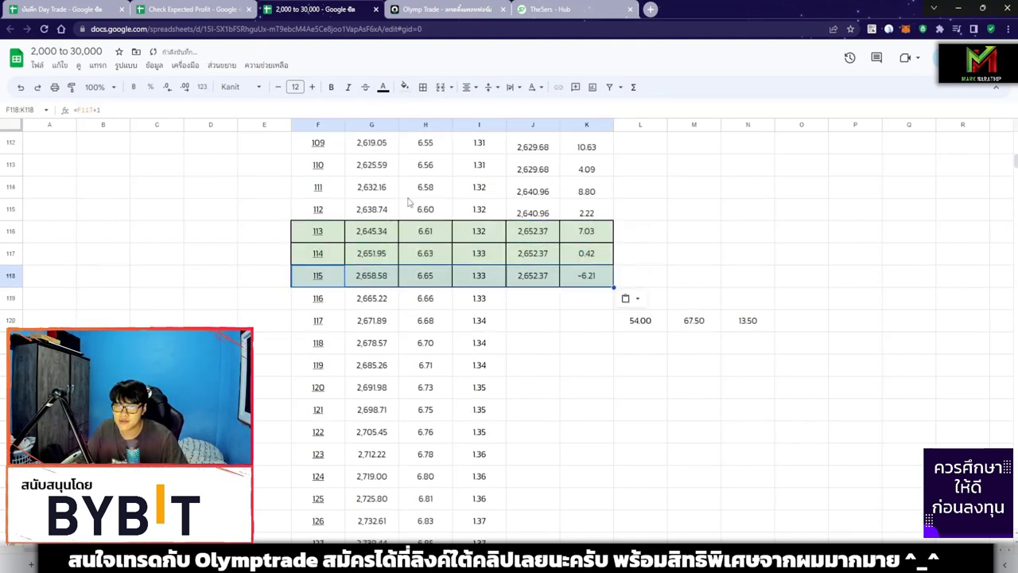
# Step: Copy the unhighlighted level 111 row F114:K114 over the level 113 and 114 rows in F116:K117
pyautogui.moveTo(319, 190); pyautogui.dragTo(586, 191)
pyautogui.hotkey('ctrl', 'c')
pyautogui.moveTo(319, 231); pyautogui.dragTo(584, 255)
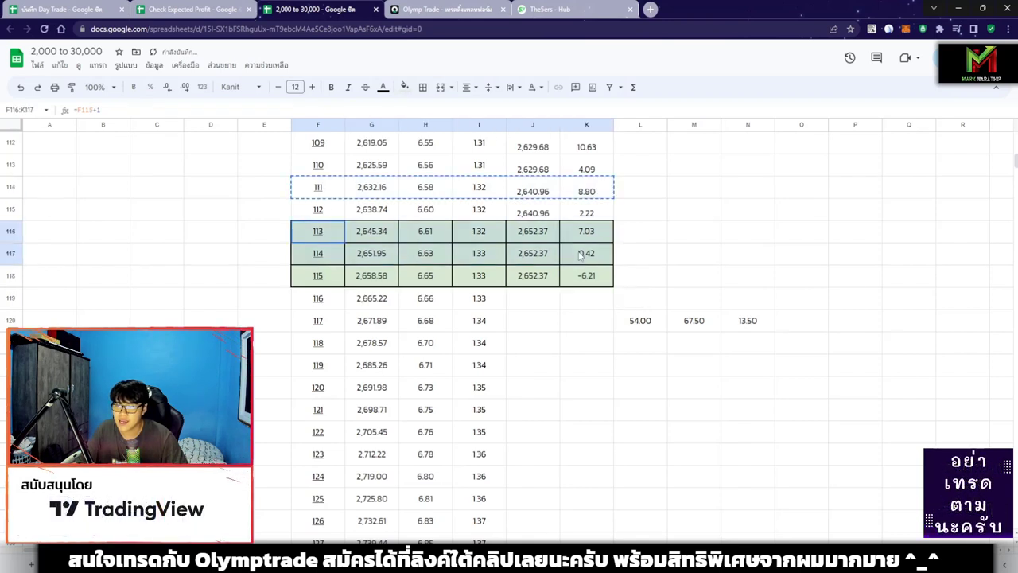
pyautogui.hotkey('ctrl', 'v')
# Step: Copy the balance 2652.37 from J118 into J116 and J117, and review the level 115 row
pyautogui.doubleClick(548, 275)
pyautogui.hotkey('ctrl', 'a')
pyautogui.hotkey('ctrl', 'c')
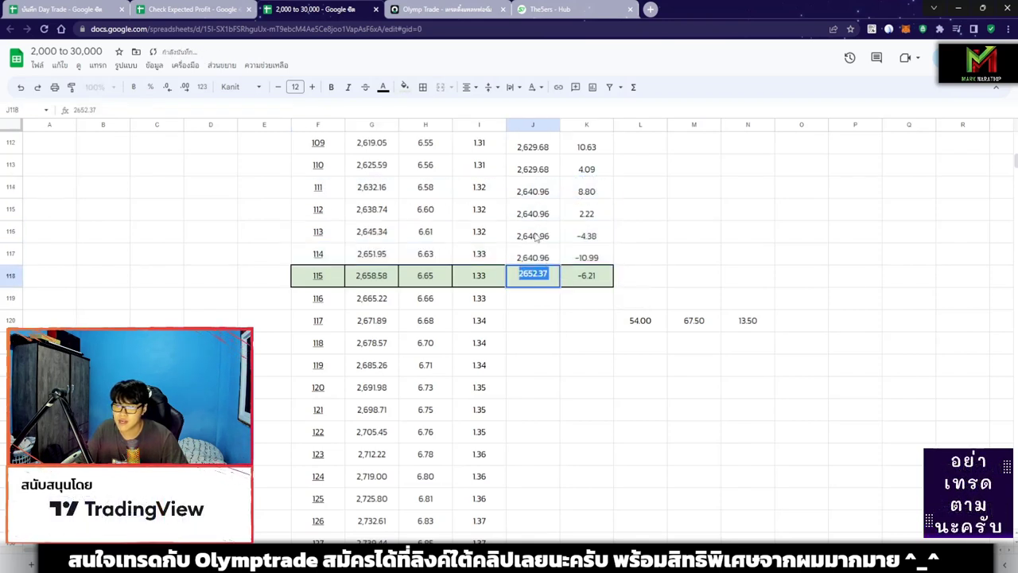
pyautogui.click(536, 235)
pyautogui.hotkey('ctrl', 'v')
pyautogui.press('Return')
pyautogui.click(587, 342)
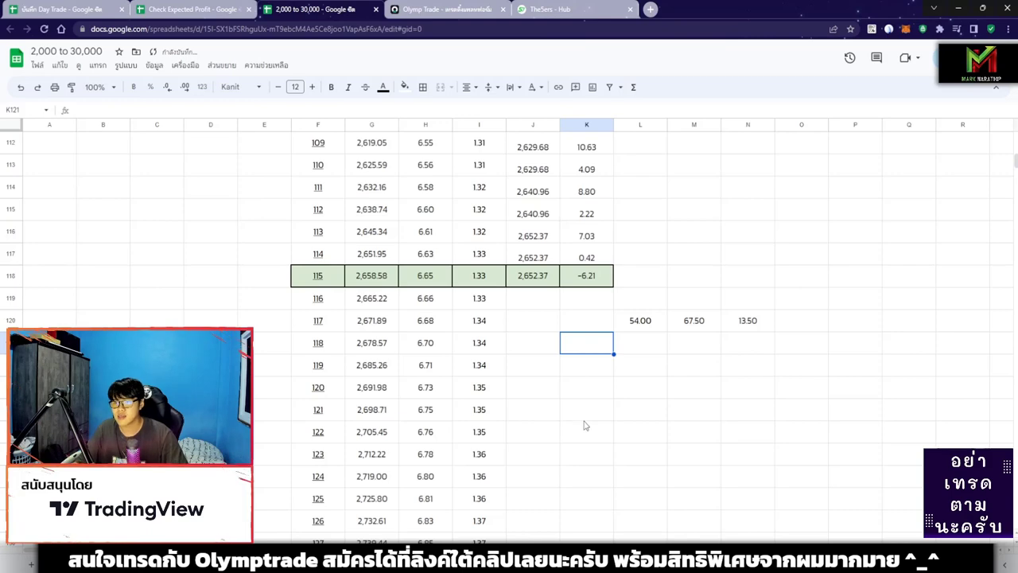
pyautogui.click(539, 280)
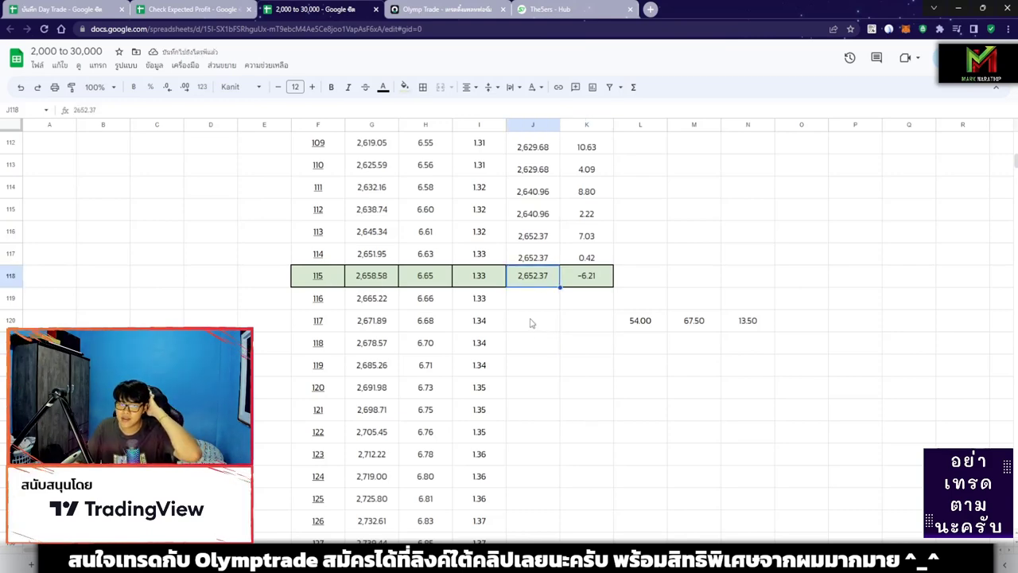
pyautogui.scroll(-1, 528, 323)
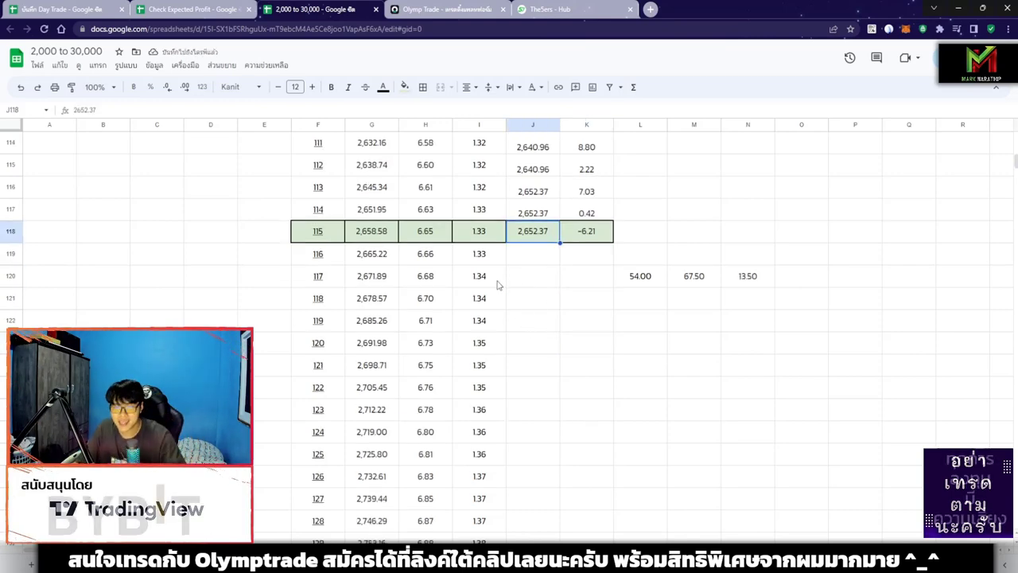
# Step: Set the GBP/USD trade amount to 13.50 from ไม้ 1 in the Martingale calculator and switch to the TradingView chart
pyautogui.hotkey('ctrl', 'Tab')
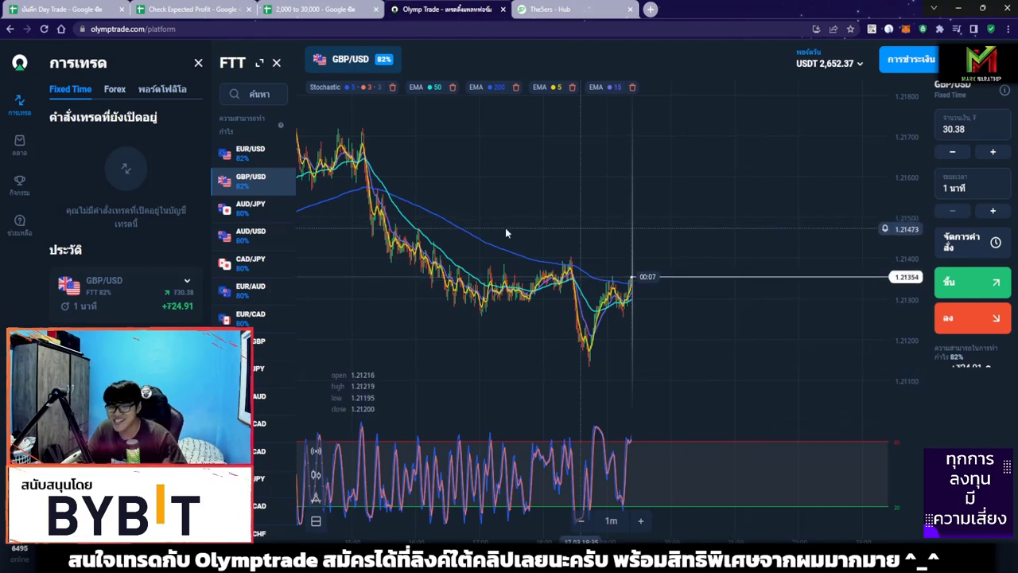
pyautogui.click(239, 10)
pyautogui.click(304, 8)
pyautogui.click(116, 12)
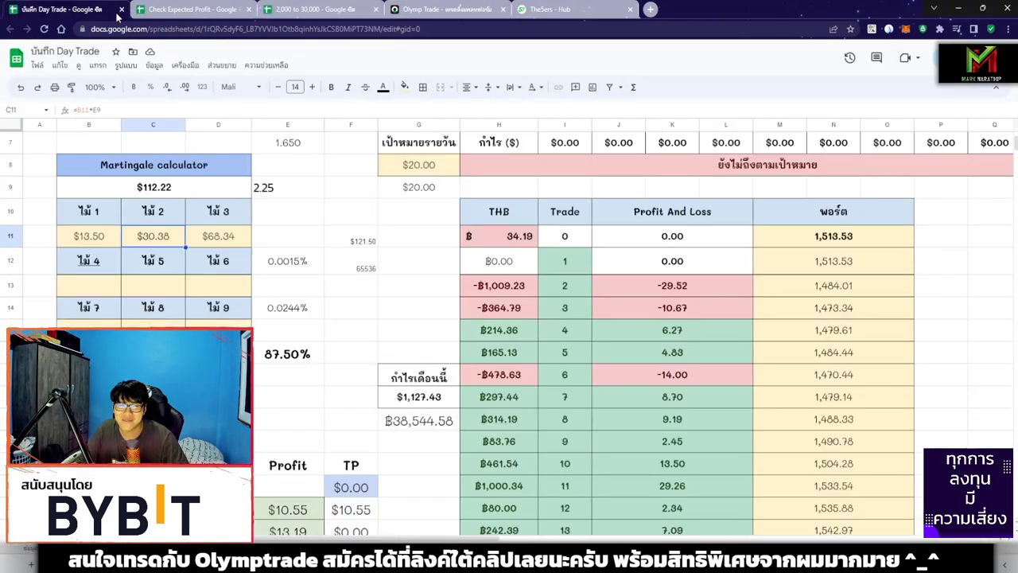
pyautogui.click(89, 237)
pyautogui.hotkey('ctrl', 'c')
pyautogui.click(447, 9)
pyautogui.click(955, 129)
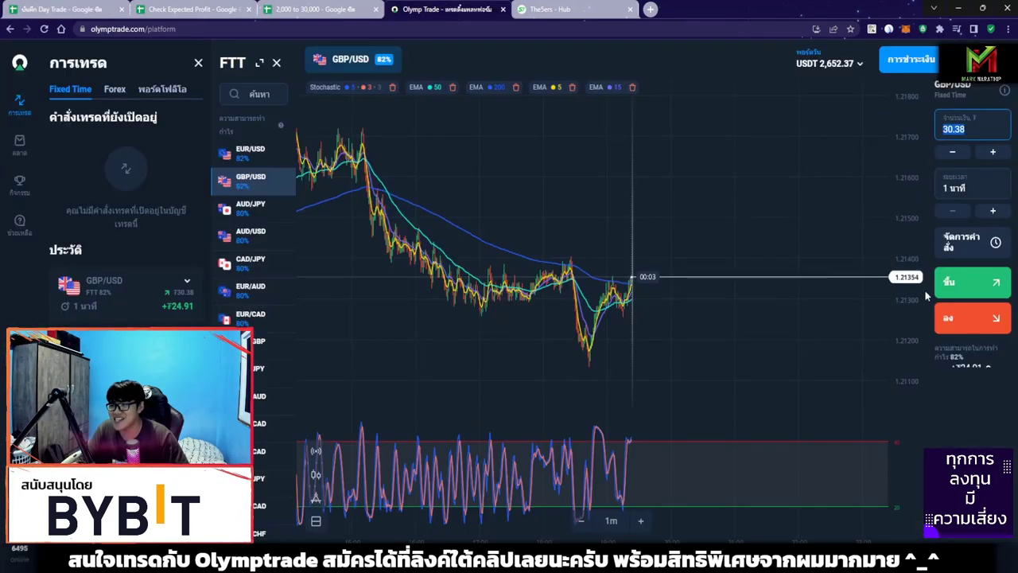
pyautogui.hotkey('ctrl', 'v')
pyautogui.click(509, 292)
pyautogui.hotkey('alt', 'Tab')
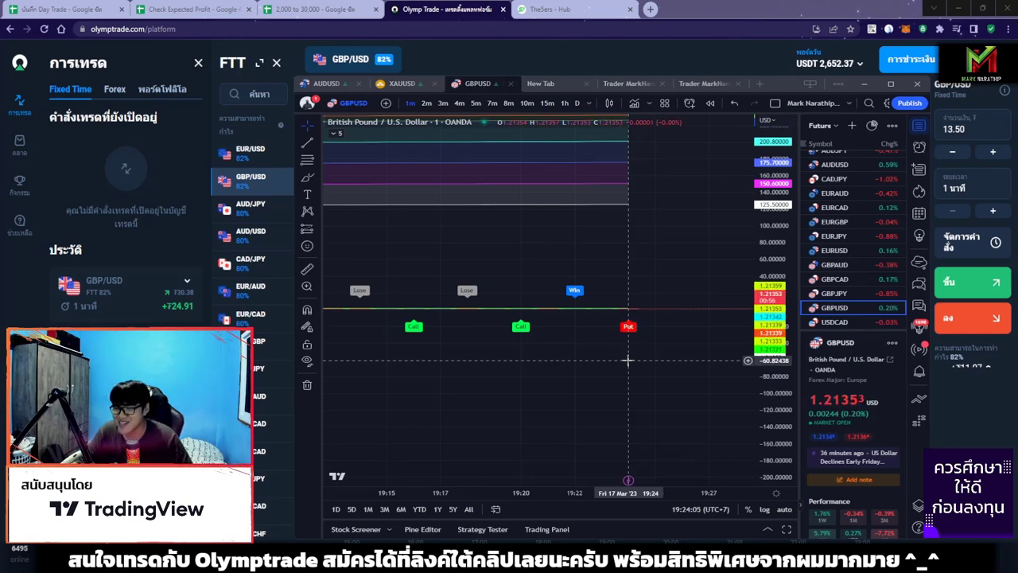
# Step: Check the Put signal on the GBP/USD chart and schedule a 13.50, 1-minute down trade for 19:26
pyautogui.moveTo(640, 388); pyautogui.dragTo(626, 409)
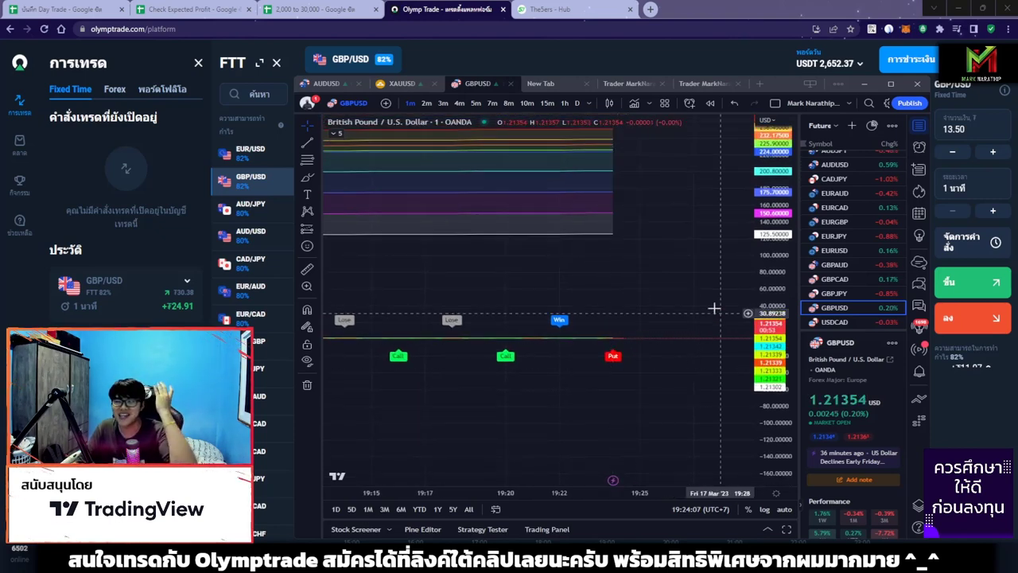
pyautogui.moveTo(709, 300); pyautogui.dragTo(704, 347)
pyautogui.moveTo(785, 347); pyautogui.dragTo(784, 143)
pyautogui.moveTo(744, 188); pyautogui.dragTo(741, 320)
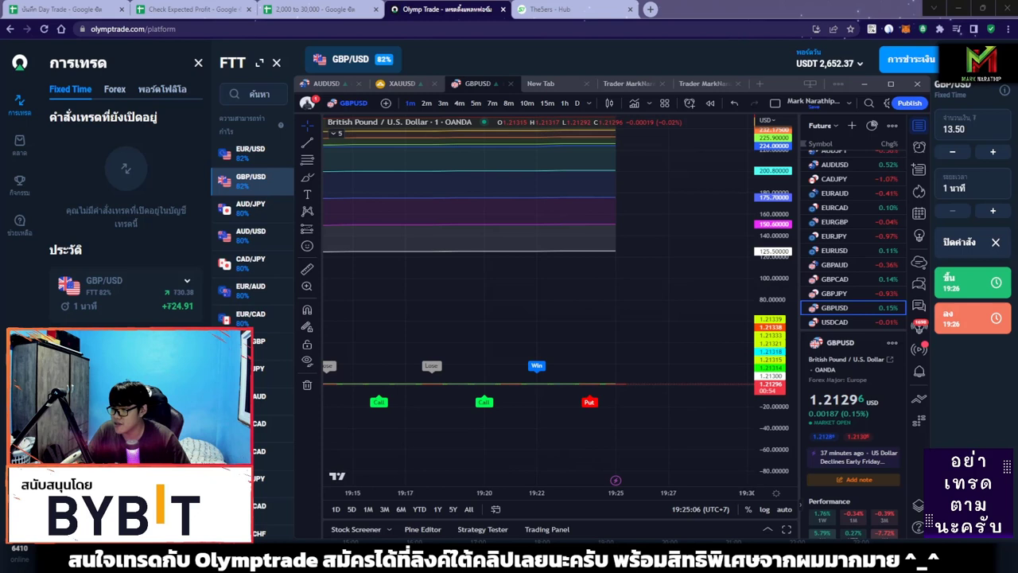
pyautogui.click(973, 318)
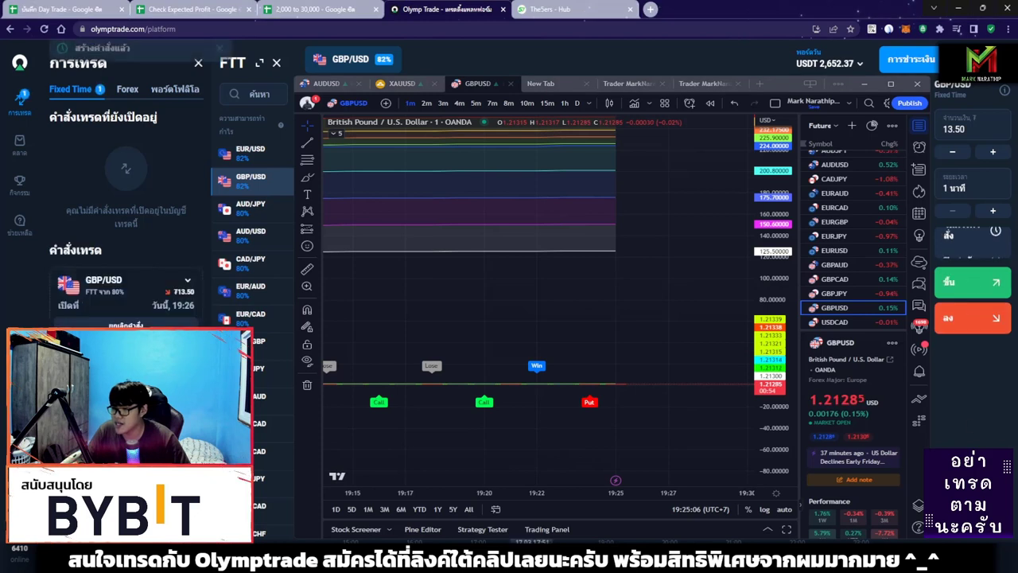
pyautogui.click(220, 62)
# Step: Examine the GBP/USD signals and the coloured indicator levels on the TradingView chart while the down trade runs
pyautogui.click(668, 413)
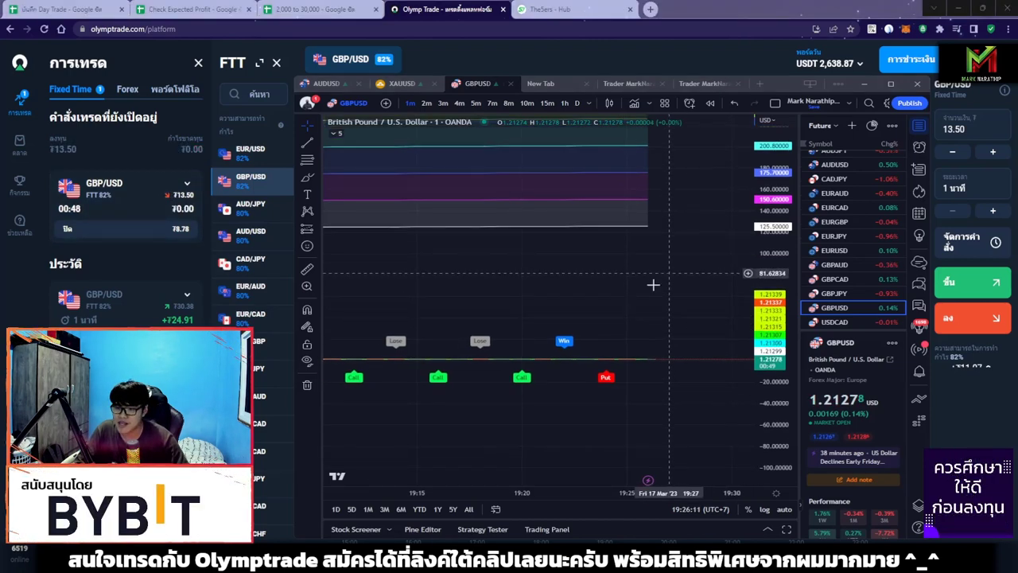
pyautogui.moveTo(621, 377); pyautogui.dragTo(613, 418)
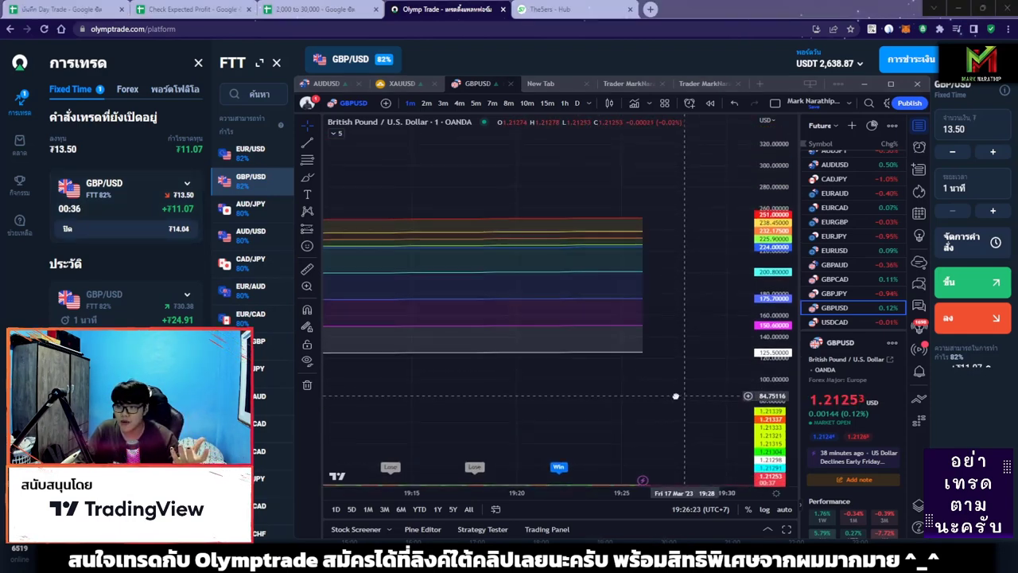
pyautogui.moveTo(770, 416); pyautogui.dragTo(770, 170)
pyautogui.moveTo(700, 227); pyautogui.dragTo(673, 380)
pyautogui.moveTo(769, 406); pyautogui.dragTo(769, 185)
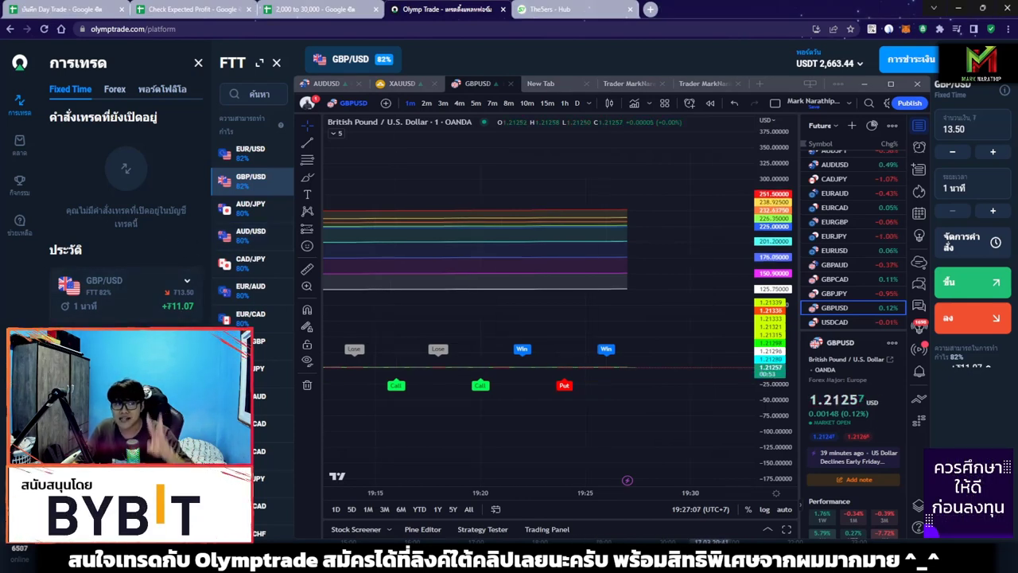
# Step: Review the ไม้ 1 to ไม้ 3 stakes in the Martingale calculator and go back to the Olymp Trade platform
pyautogui.hotkey('alt', 'Tab')
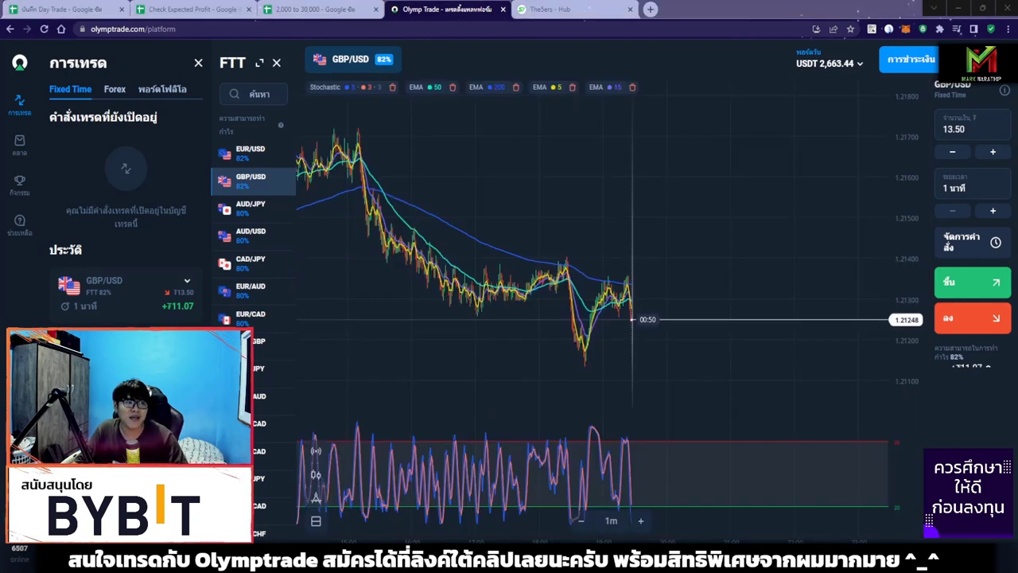
pyautogui.click(314, 9)
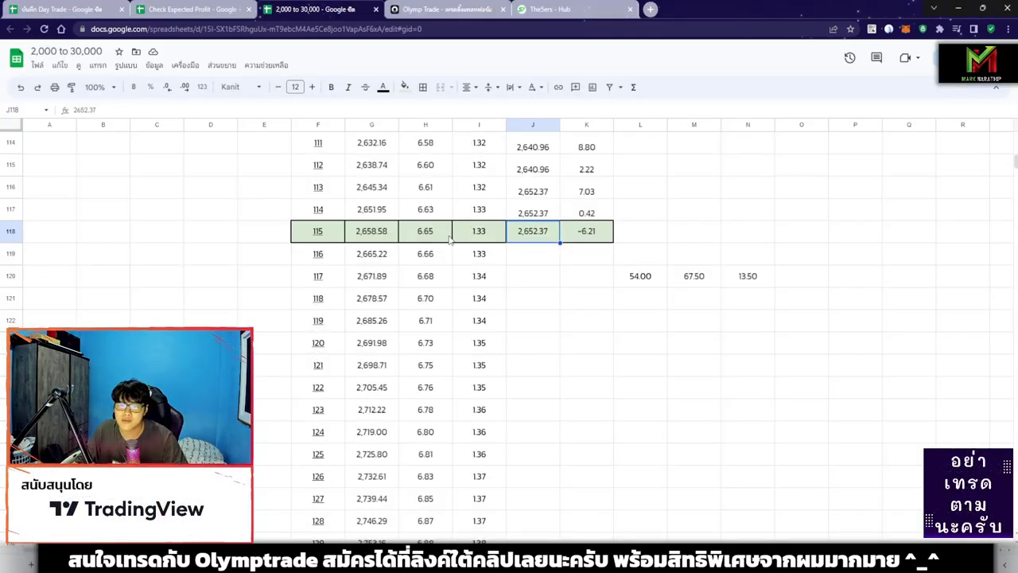
pyautogui.click(199, 8)
pyautogui.click(111, 10)
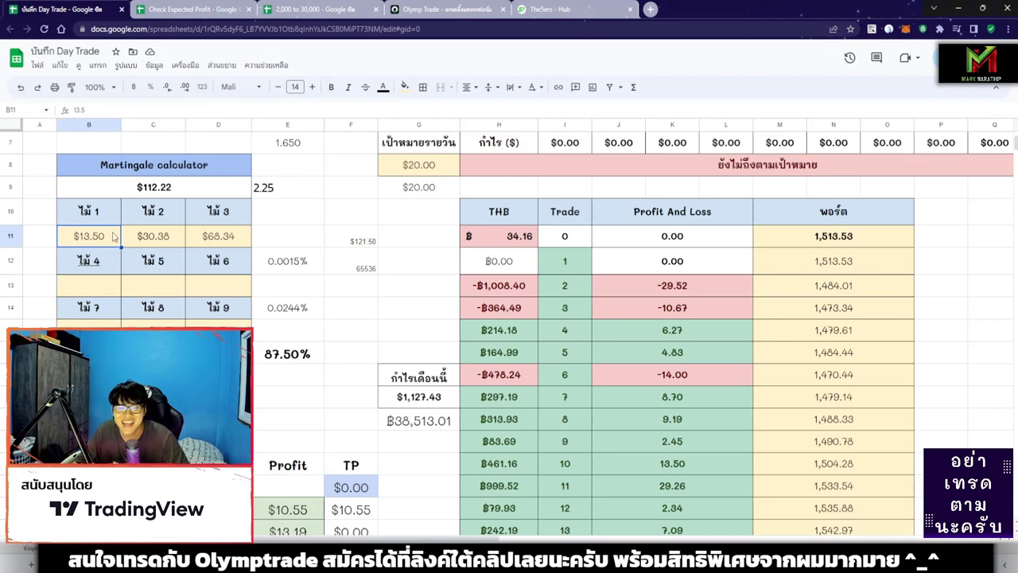
pyautogui.moveTo(114, 236); pyautogui.dragTo(231, 248)
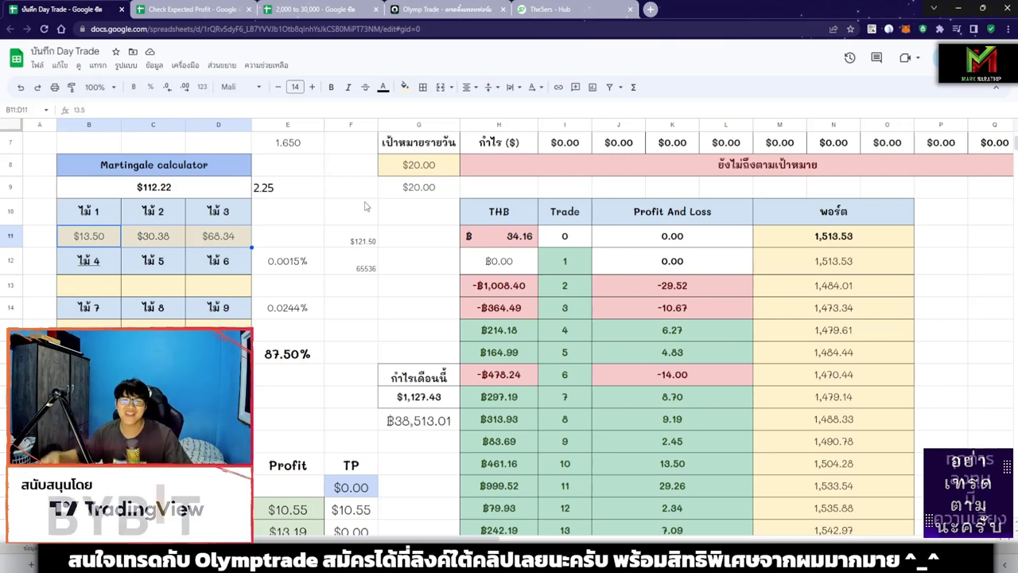
pyautogui.click(445, 8)
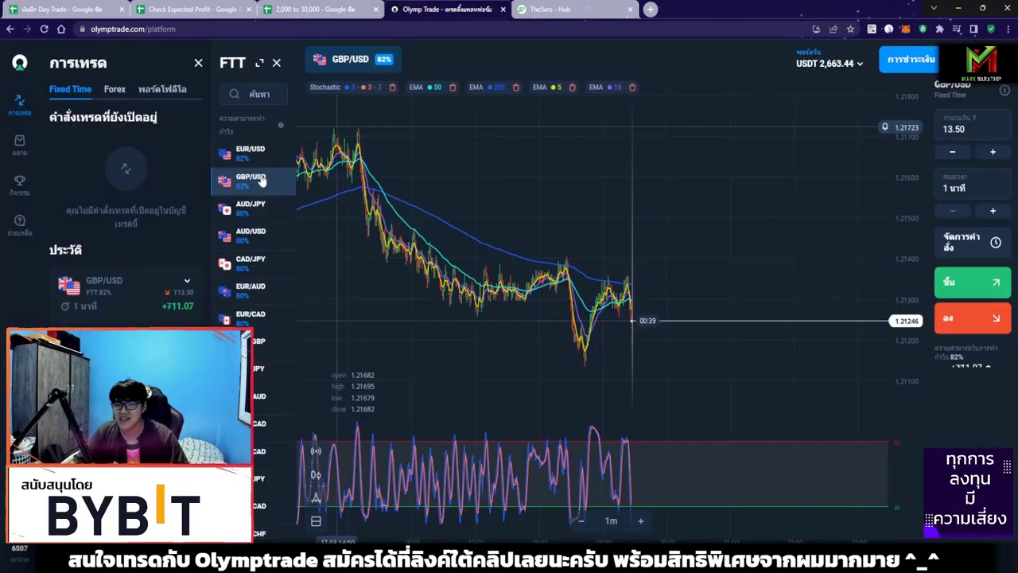
# Step: Enter the current Olymp Trade balance 2663.44 in J118, the level 115 row of the 2,000 to 30,000 sheet
pyautogui.click(318, 9)
pyautogui.click(467, 9)
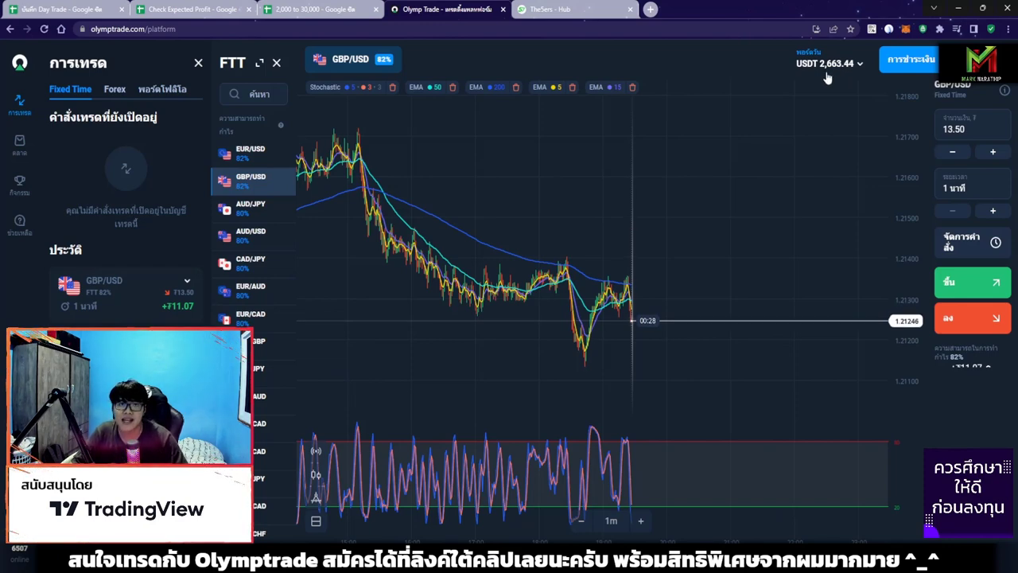
pyautogui.click(300, 10)
pyautogui.doubleClick(543, 230)
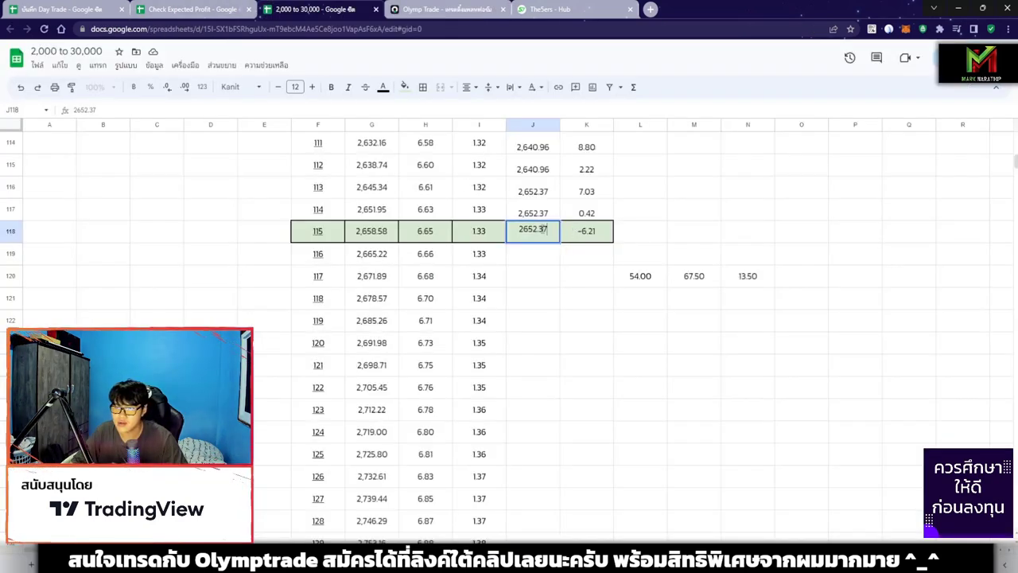
pyautogui.hotkey('ctrl', 'Tab')
pyautogui.hotkey('ctrl', 'shift', 'Tab')
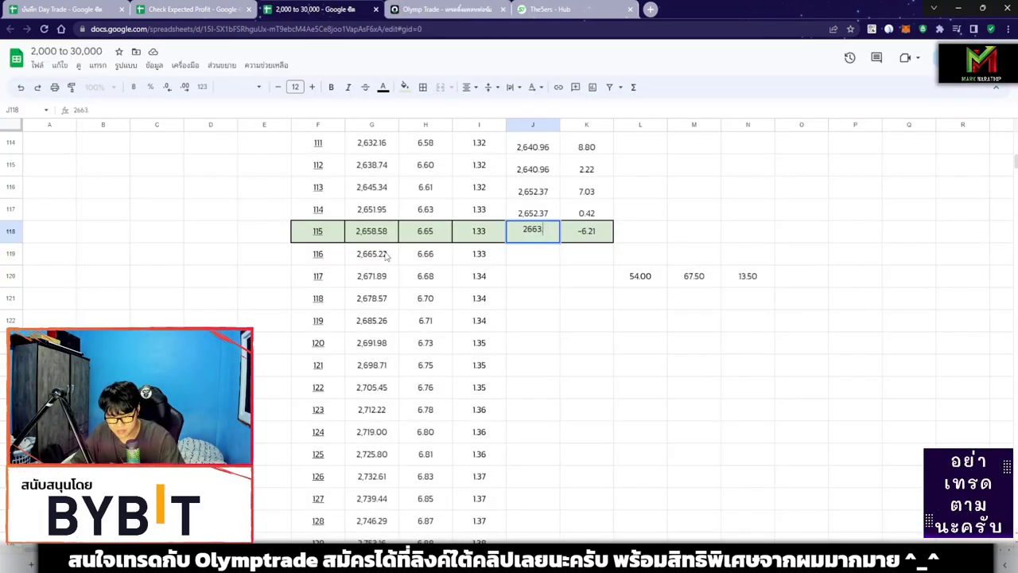
pyautogui.press('Return')
pyautogui.click(587, 300)
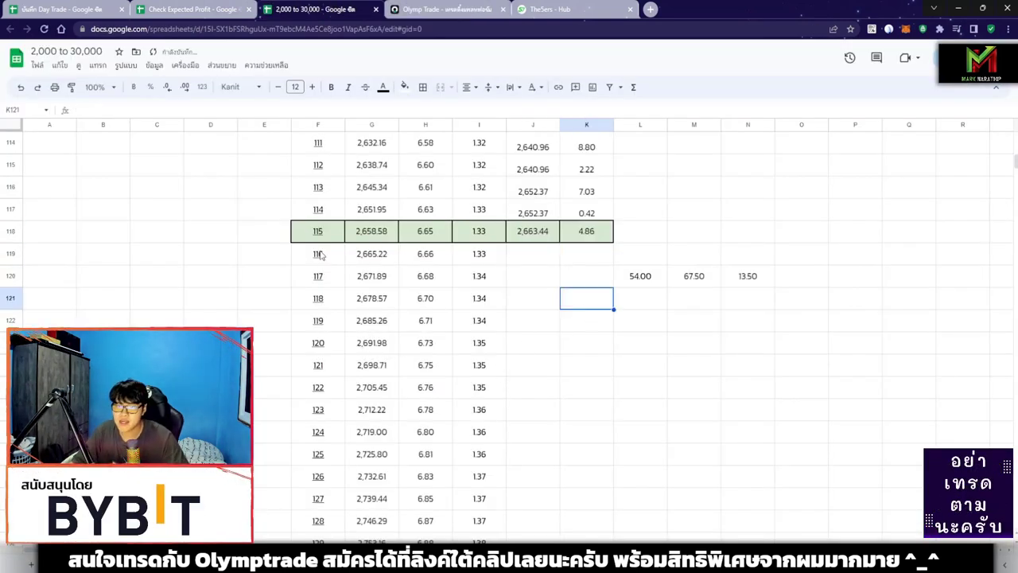
# Step: Copy the highlighted level 115 row F118:K118 onto the level 116 row
pyautogui.moveTo(314, 233); pyautogui.dragTo(594, 243)
pyautogui.hotkey('ctrl', 'c')
pyautogui.click(336, 254)
pyautogui.hotkey('ctrl', 'v')
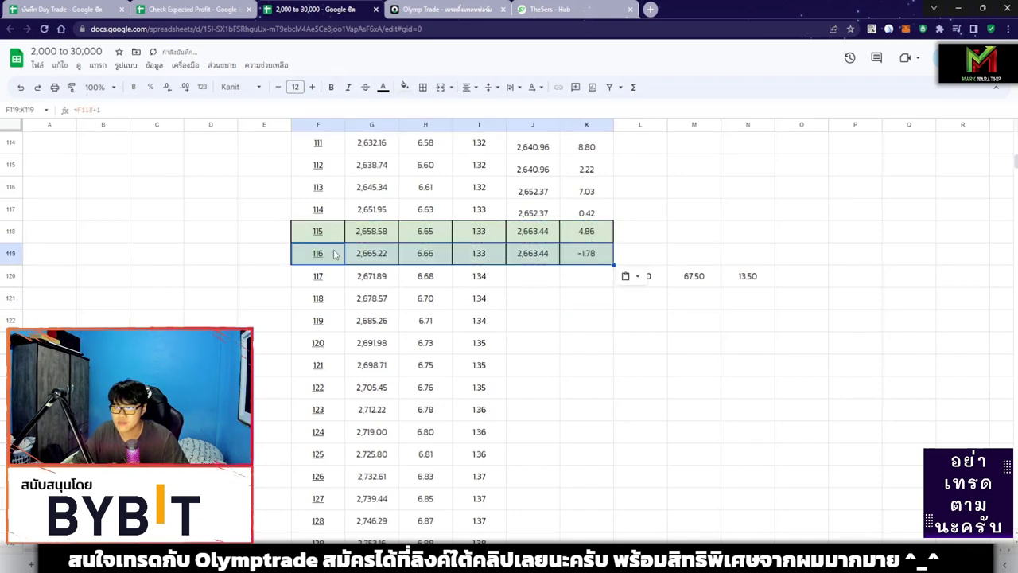
# Step: Copy the unhighlighted level 114 row F117:K117 over the level 115 row
pyautogui.moveTo(328, 212); pyautogui.dragTo(599, 217)
pyautogui.hotkey('ctrl', 'c')
pyautogui.click(329, 231)
pyautogui.hotkey('ctrl', 'v')
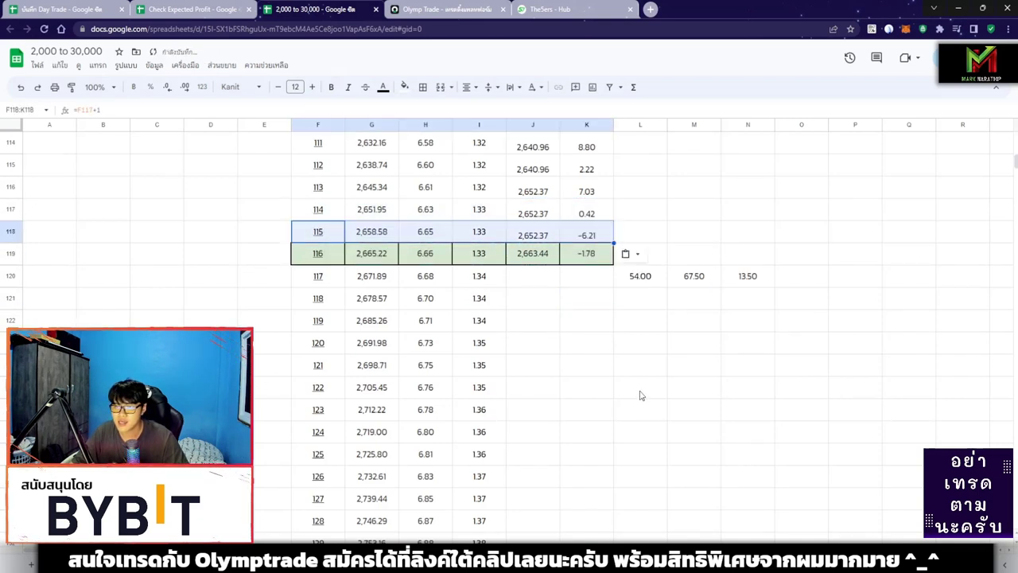
# Step: Copy the balance 2663.44 from J119 into J118 on the level 115 row
pyautogui.click(641, 395)
pyautogui.doubleClick(527, 256)
pyautogui.hotkey('ctrl', 'a')
pyautogui.hotkey('ctrl', 'c')
pyautogui.doubleClick(537, 236)
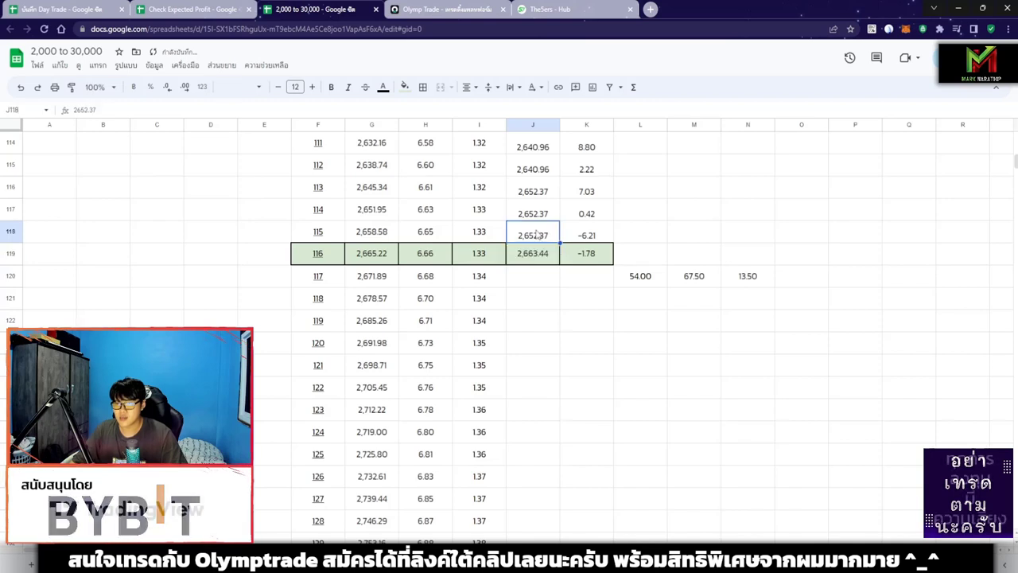
pyautogui.hotkey('ctrl', 'a')
pyautogui.hotkey('ctrl', 'v')
pyautogui.click(549, 352)
pyautogui.scroll(1, 606, 366)
pyautogui.scroll(-1, 530, 321)
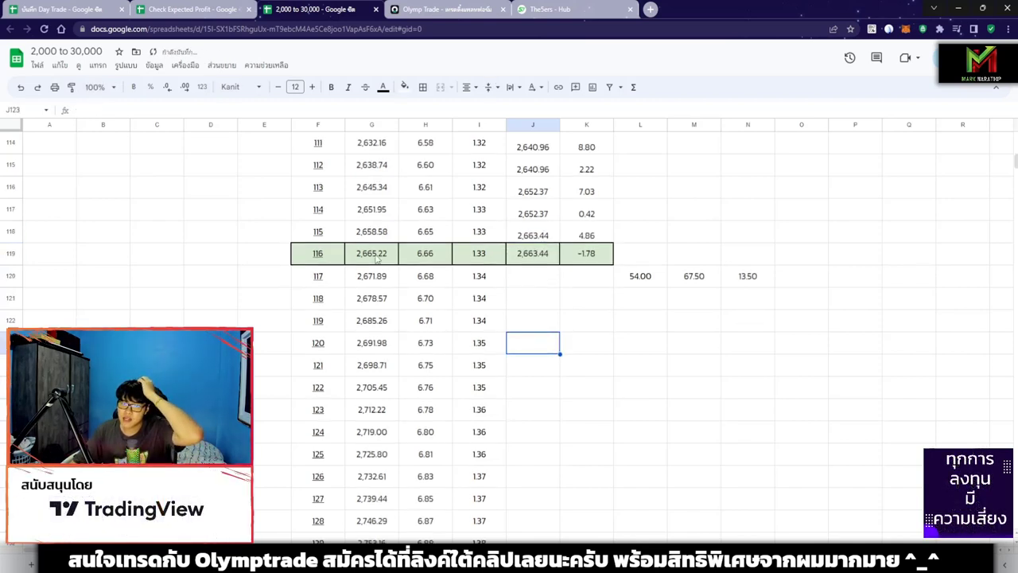
# Step: Review the level 116 row and compare it with the level 120 row of the plan
pyautogui.moveTo(327, 256); pyautogui.dragTo(598, 254)
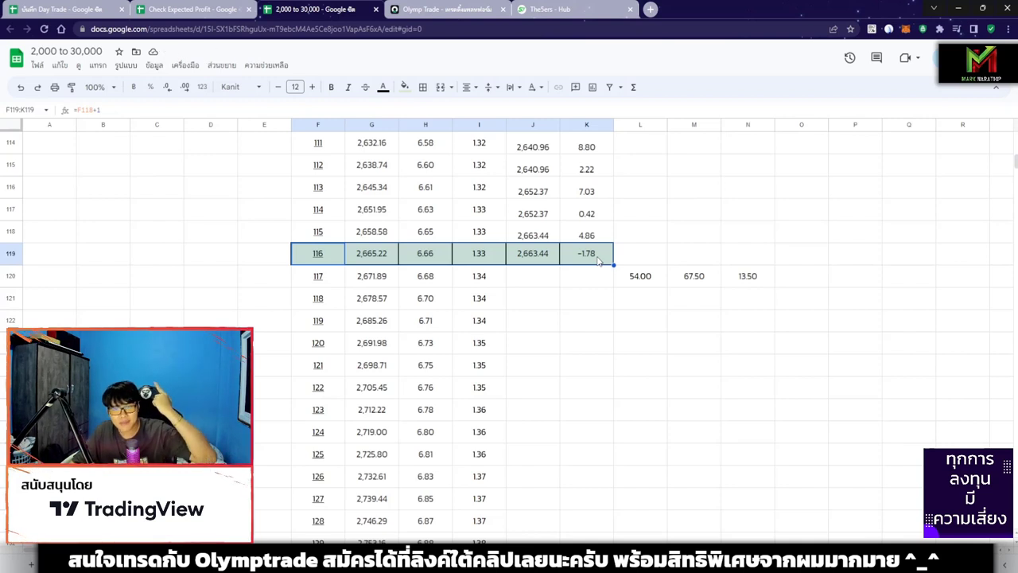
pyautogui.moveTo(320, 344); pyautogui.dragTo(570, 346)
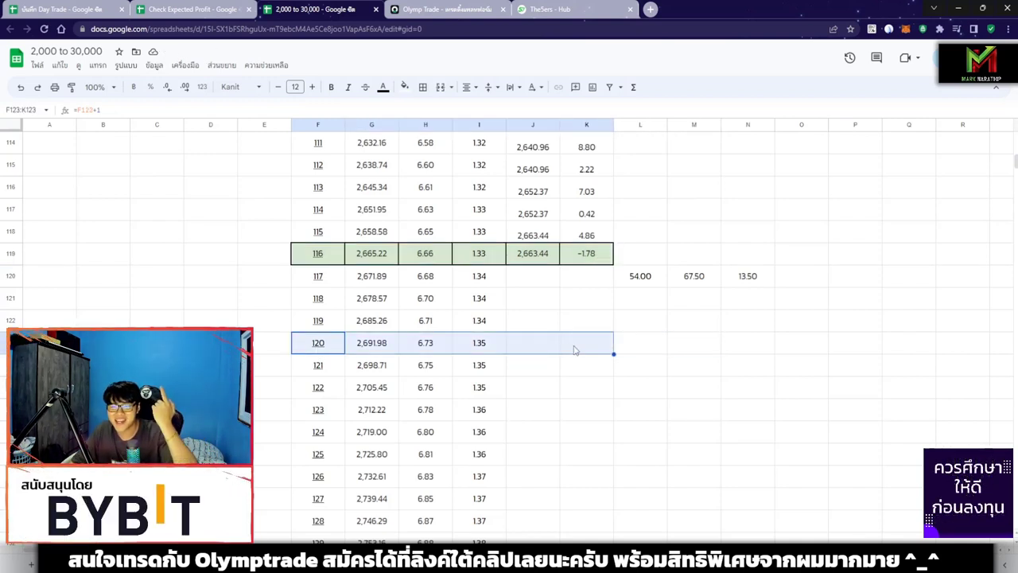
pyautogui.click(575, 350)
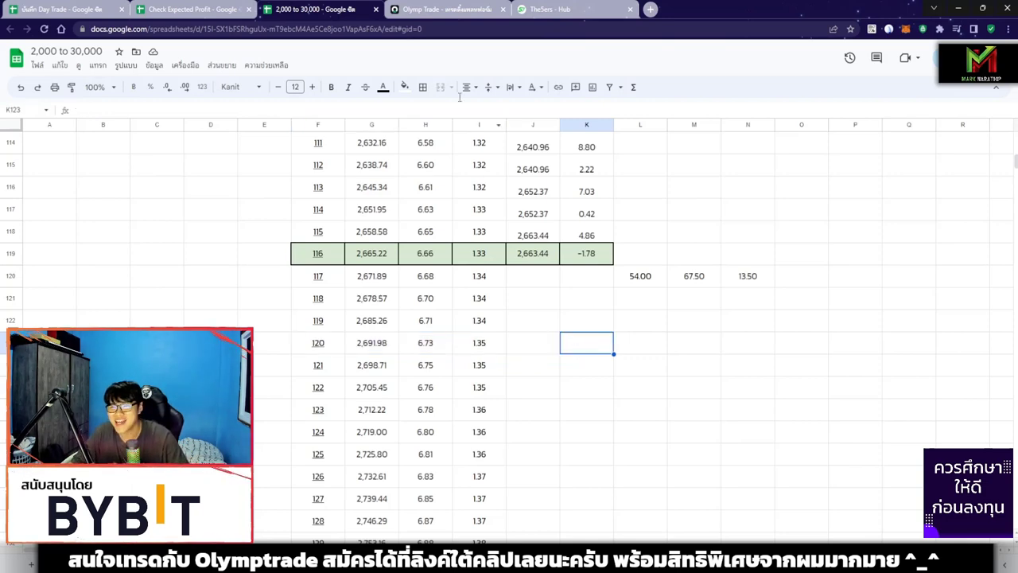
# Step: Check the latest GBP/USD signal on the TradingView chart and schedule a 13.50, 1-minute up trade for 19:30
pyautogui.hotkey('ctrl', 'Tab')
pyautogui.hotkey('alt', 'Tab')
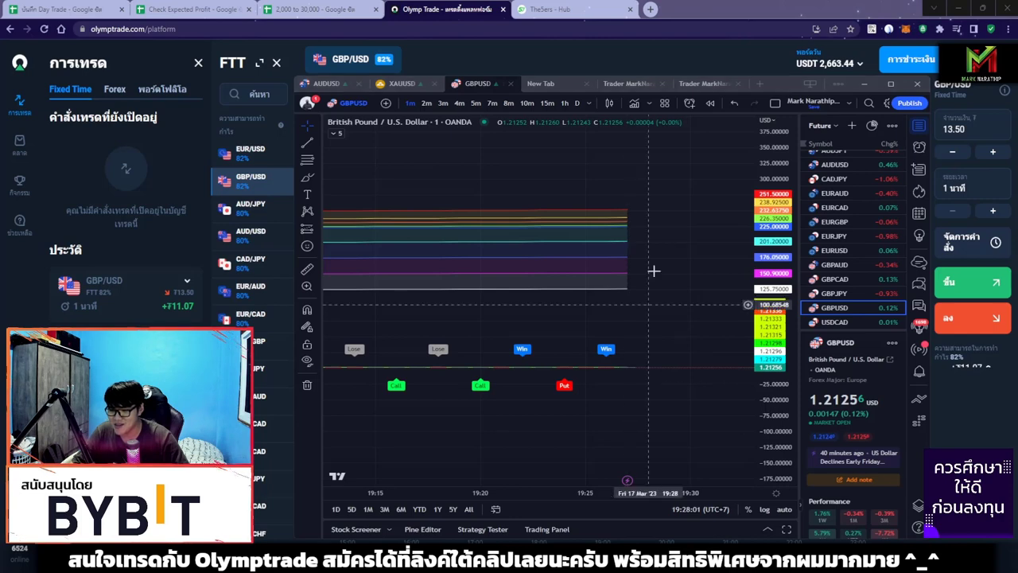
pyautogui.scroll(4, 599, 295)
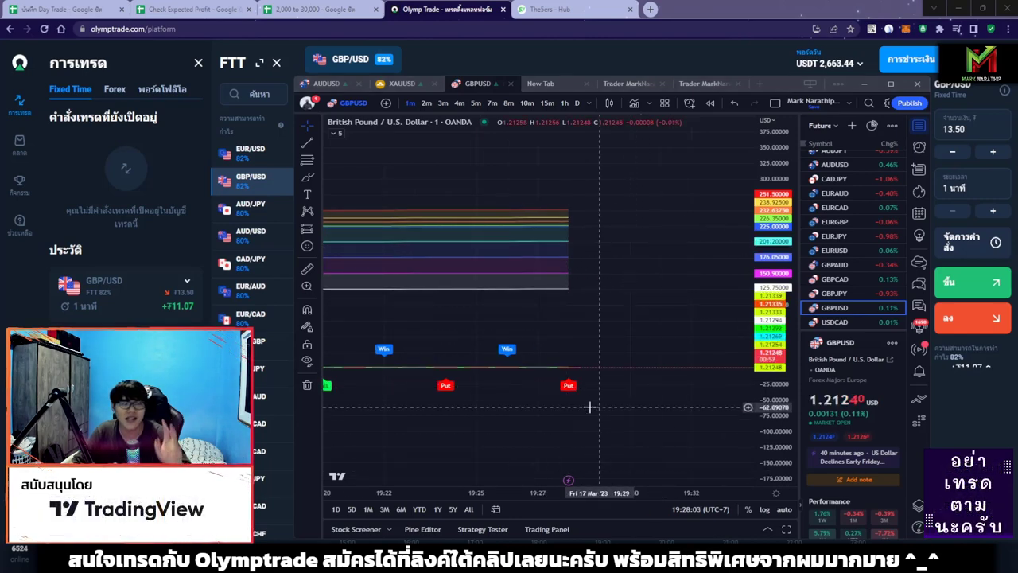
pyautogui.moveTo(591, 397); pyautogui.dragTo(568, 409)
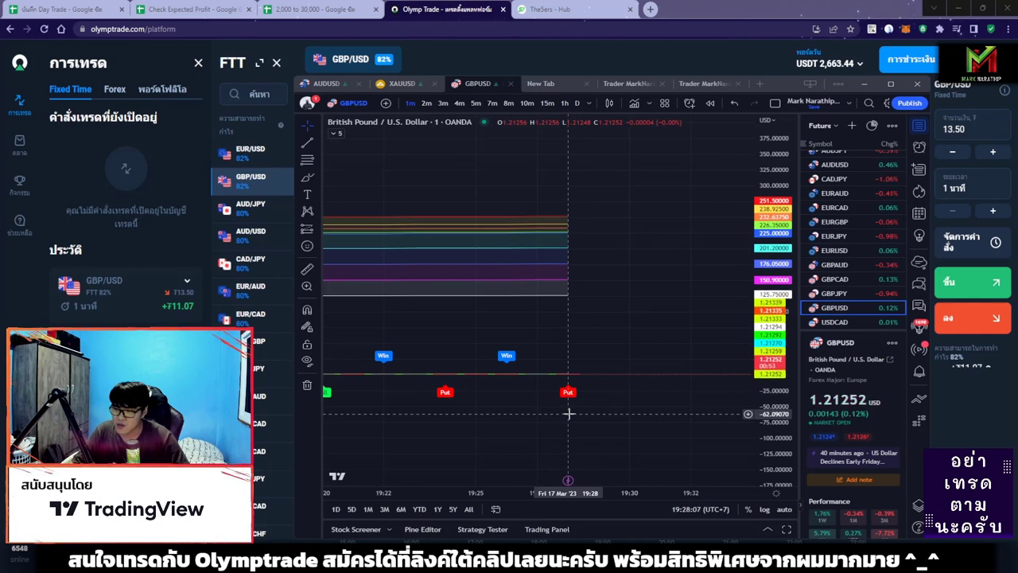
pyautogui.moveTo(627, 295); pyautogui.dragTo(632, 320)
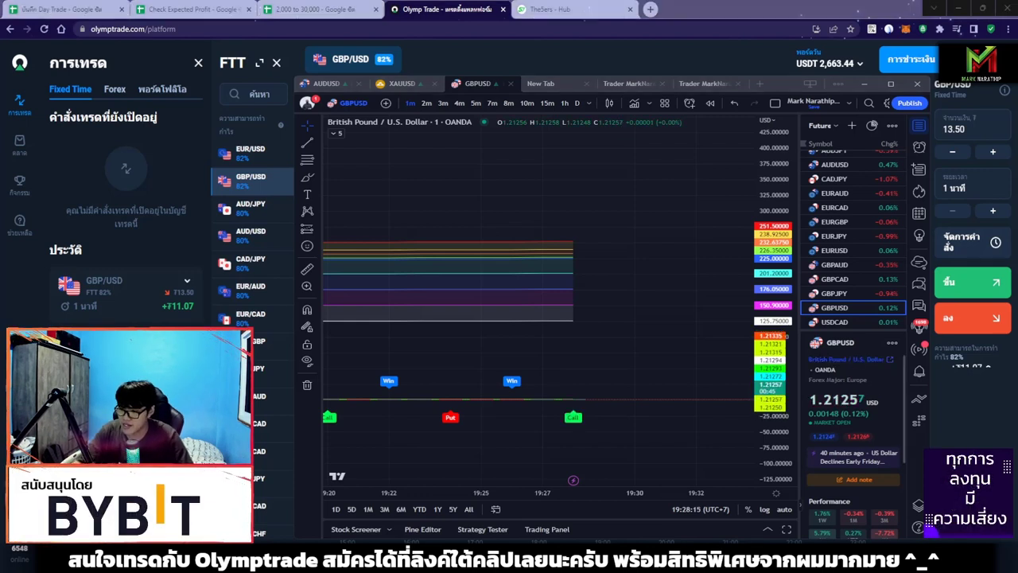
pyautogui.moveTo(574, 422); pyautogui.dragTo(576, 434)
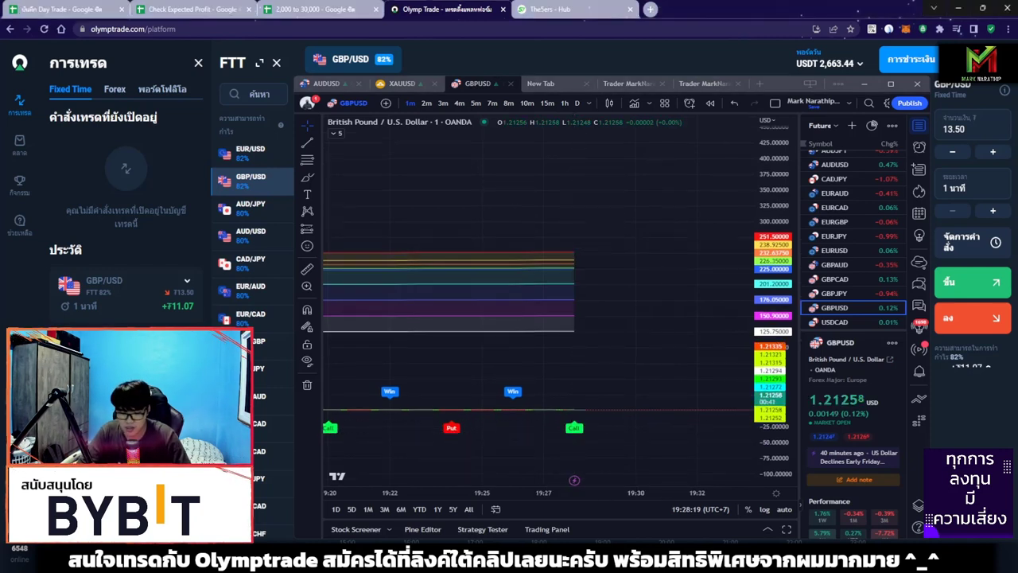
pyautogui.click(972, 243)
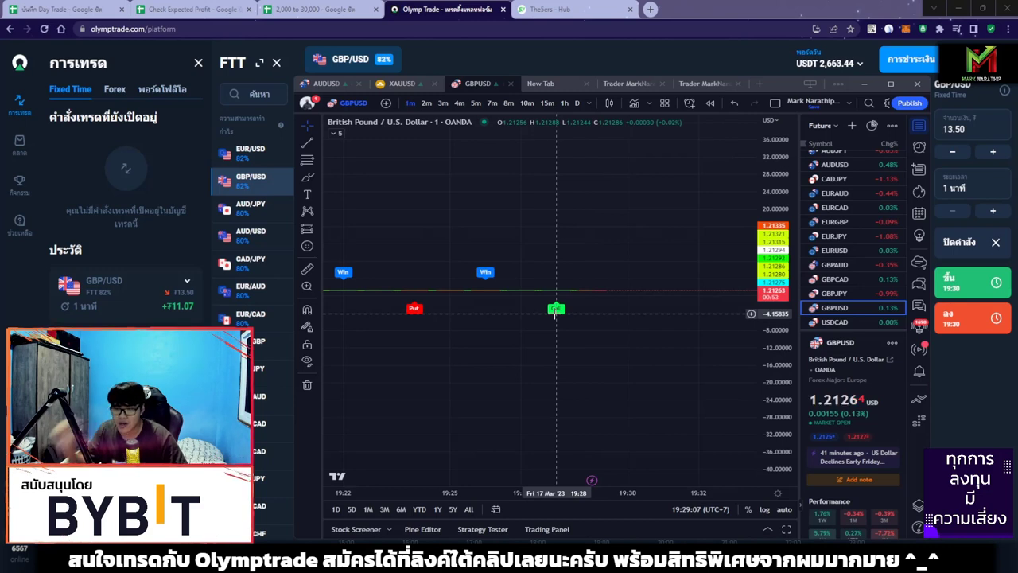
pyautogui.click(972, 283)
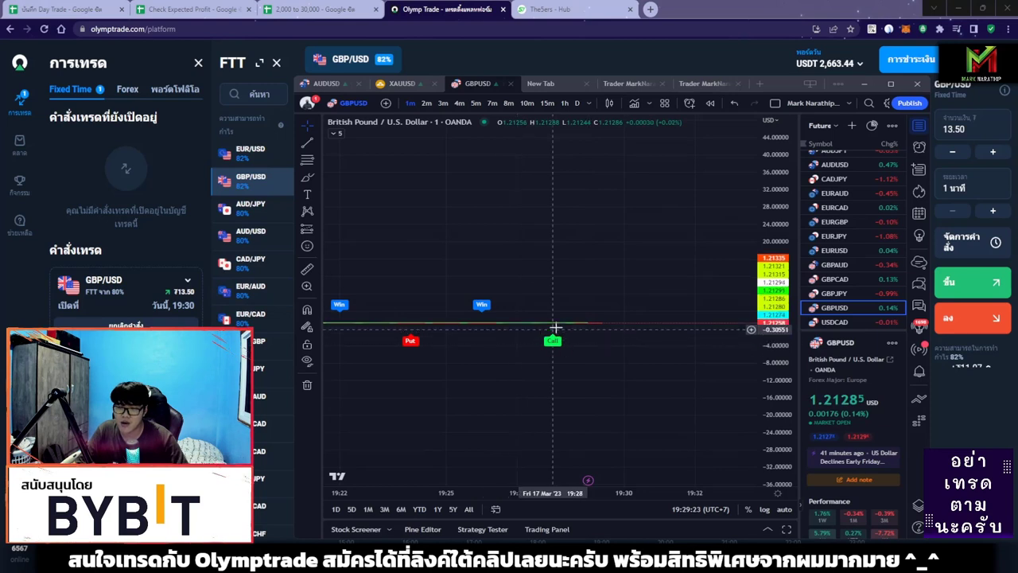
# Step: Examine the Call signal and the coloured indicator levels on the GBP/USD chart around the 19:30 up trade
pyautogui.moveTo(631, 394); pyautogui.dragTo(651, 422)
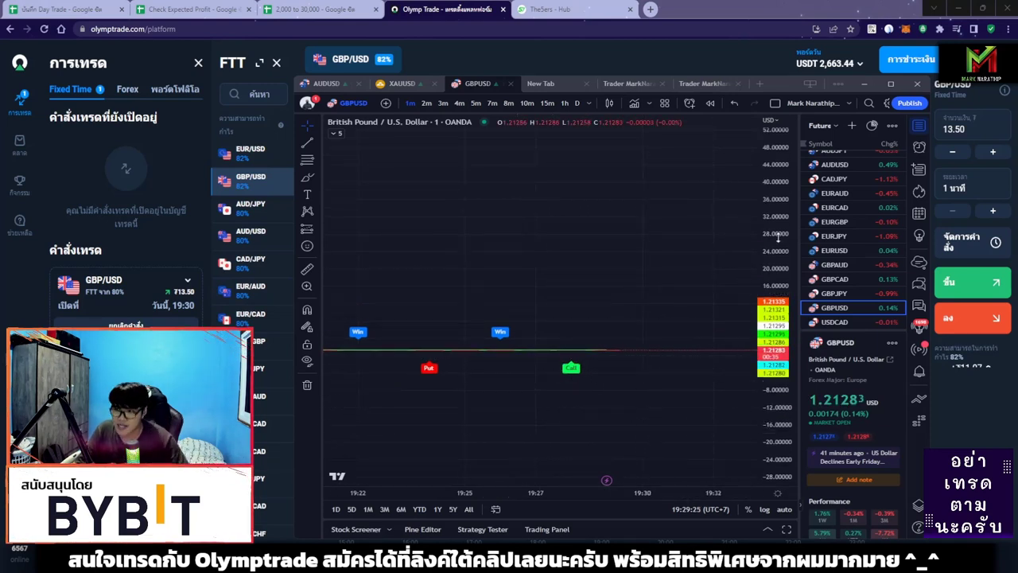
pyautogui.doubleClick(760, 259)
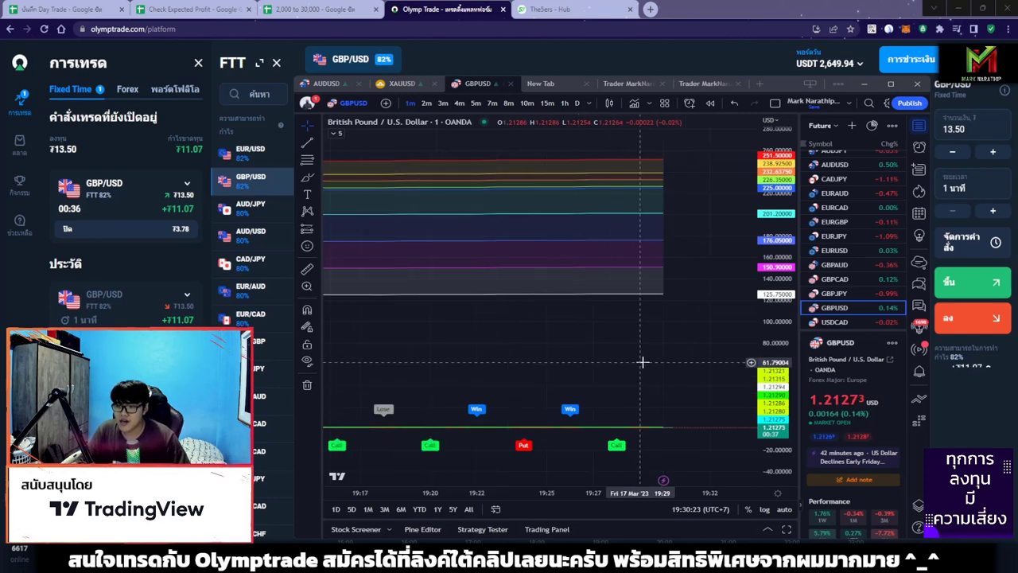
pyautogui.scroll(-2, 630, 330)
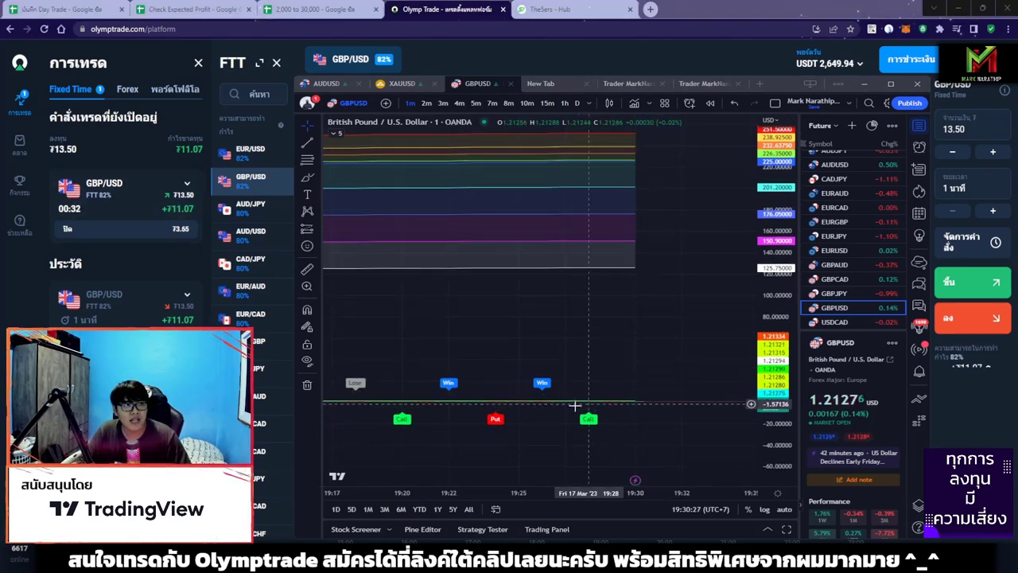
pyautogui.moveTo(646, 323); pyautogui.dragTo(652, 356)
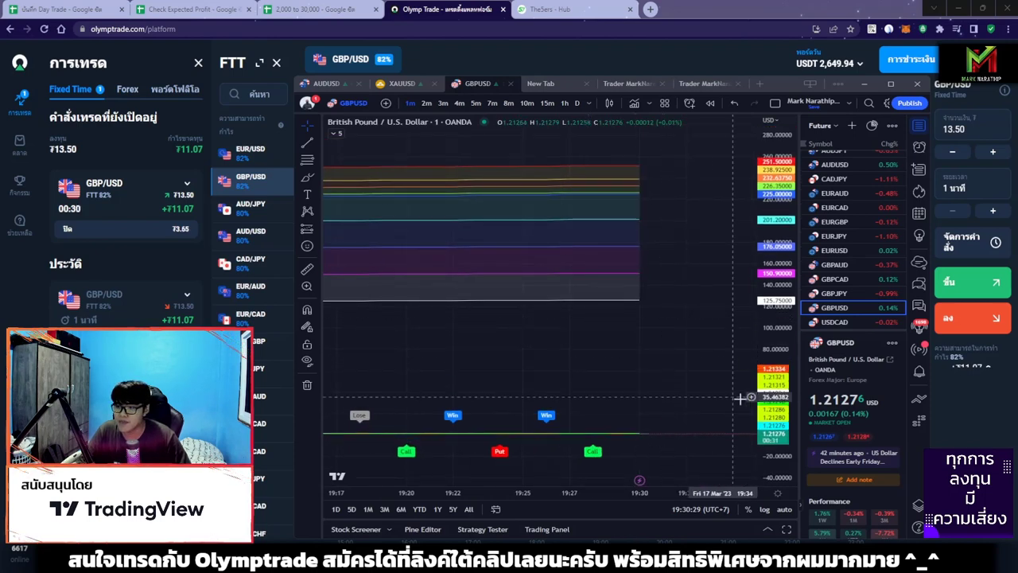
pyautogui.moveTo(773, 388); pyautogui.dragTo(773, 226)
pyautogui.moveTo(723, 305); pyautogui.dragTo(711, 471)
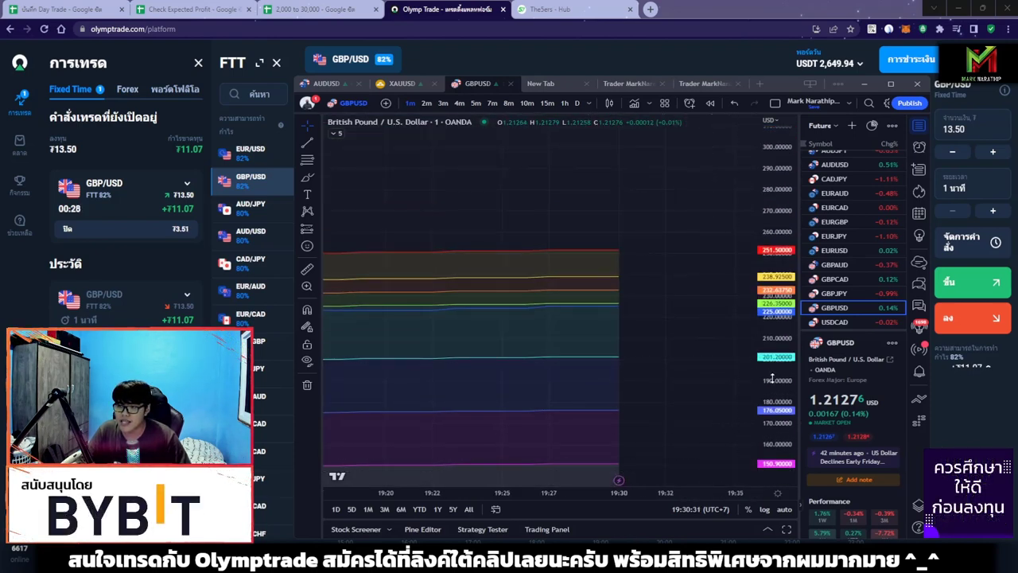
pyautogui.moveTo(771, 379); pyautogui.dragTo(762, 136)
pyautogui.scroll(1, 678, 319)
pyautogui.moveTo(638, 333); pyautogui.dragTo(677, 320)
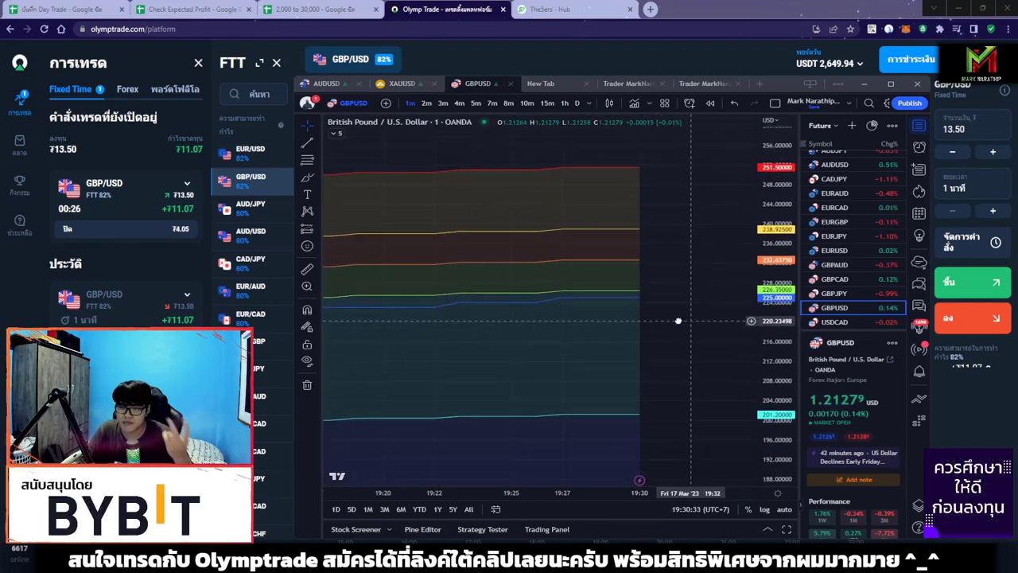
# Step: Record the balance 2674.51 in J119 on the level 116 row of the 2,000 to 30,000 plan
pyautogui.scroll(3, 680, 319)
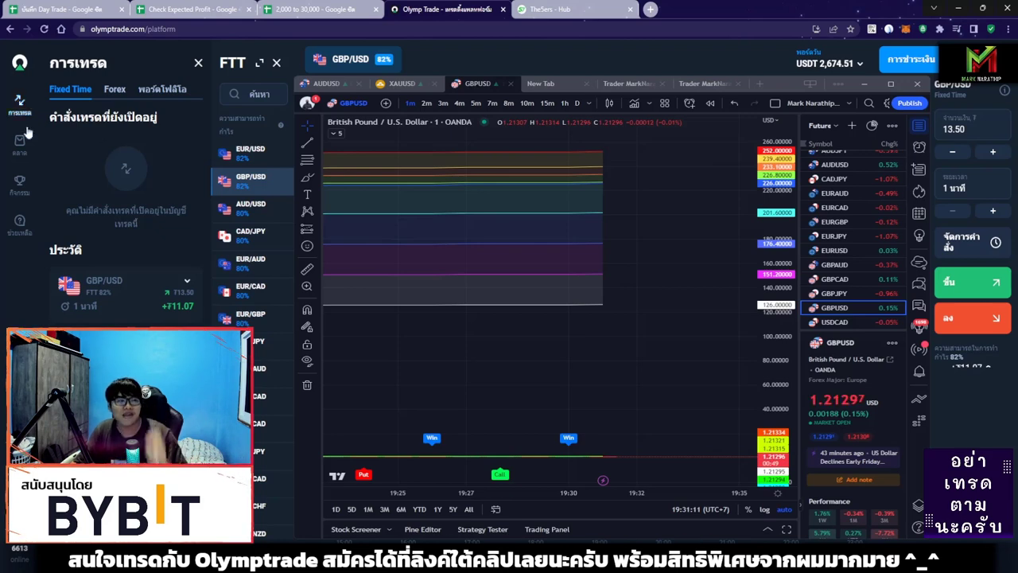
pyautogui.hotkey('alt', 'Tab')
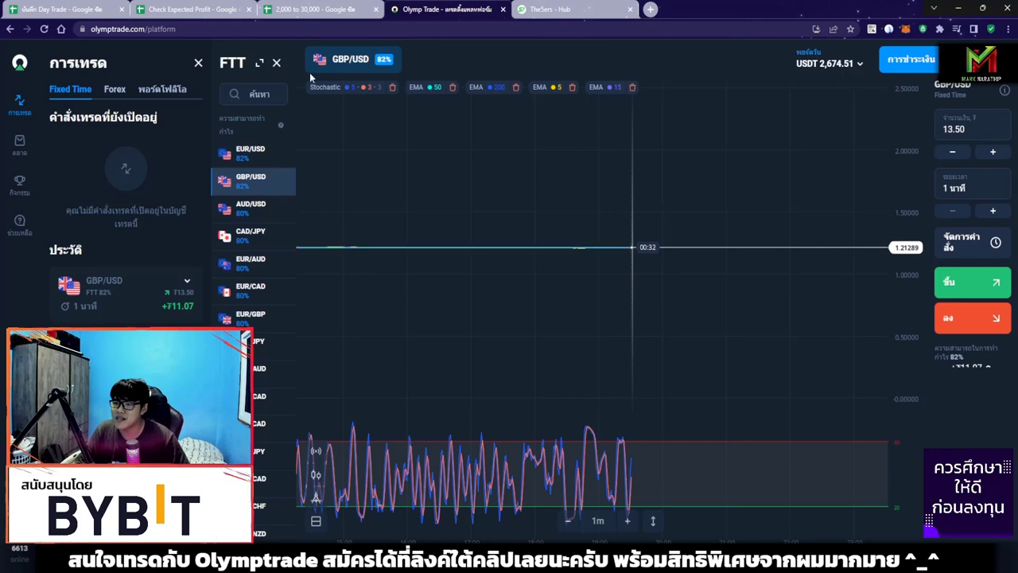
pyautogui.click(302, 9)
pyautogui.doubleClick(528, 252)
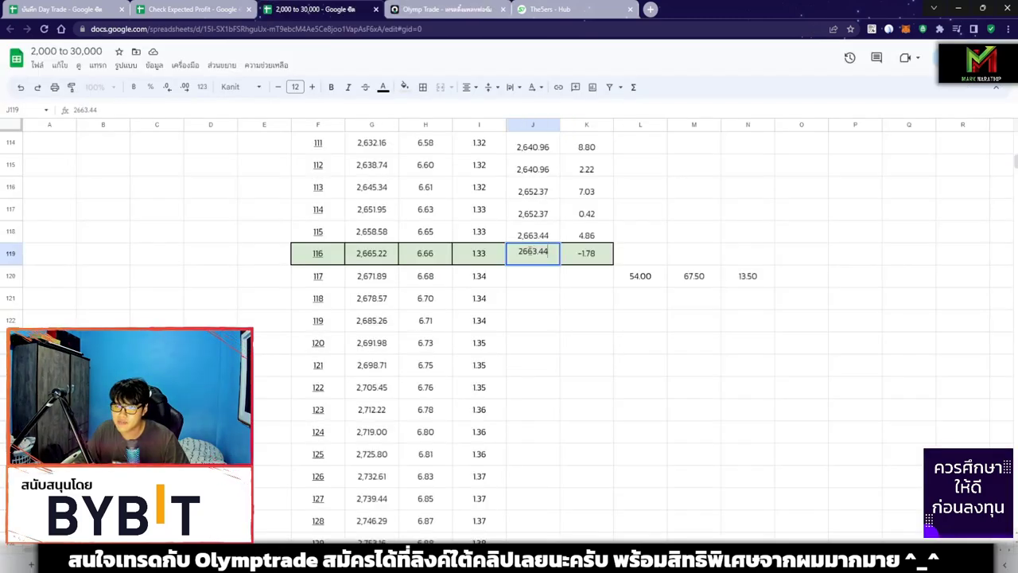
pyautogui.write('2674.51')
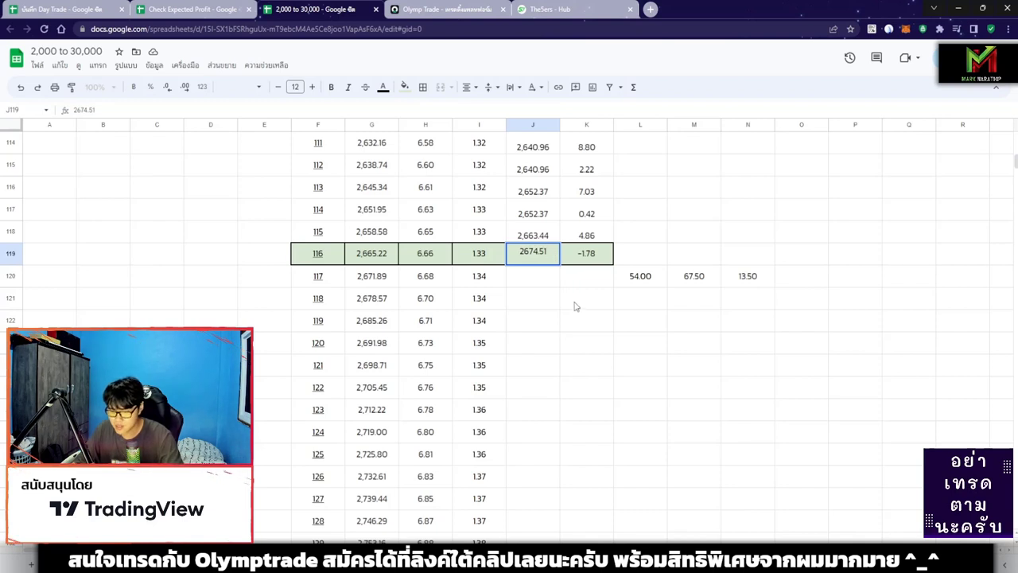
pyautogui.press('Return')
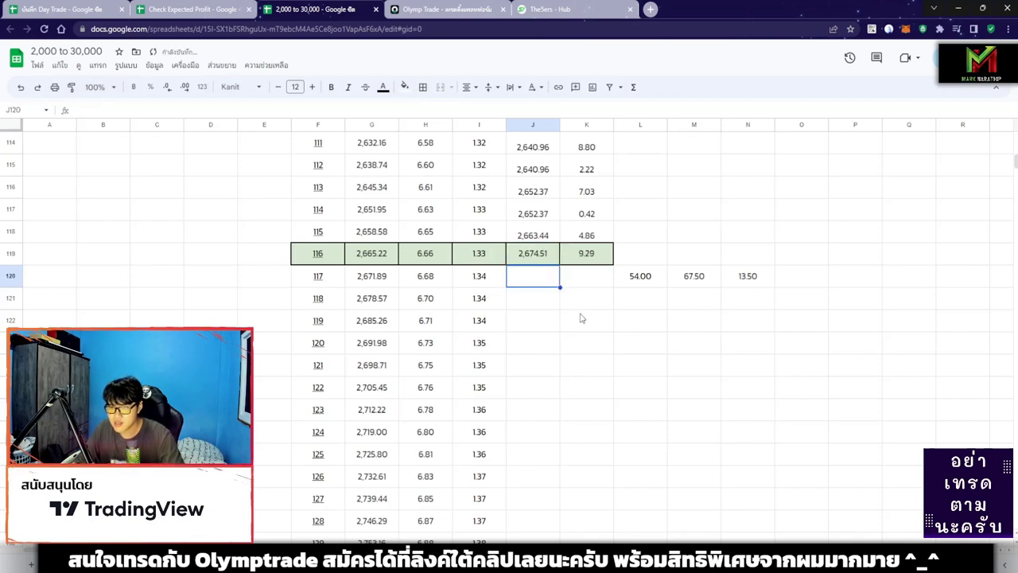
# Step: Copy the highlighted level 116 row, columns F to K, onto the level 117 and 118 rows
pyautogui.click(581, 316)
pyautogui.moveTo(336, 254); pyautogui.dragTo(591, 253)
pyautogui.hotkey('ctrl', 'c')
pyautogui.click(324, 285)
pyautogui.hotkey('ctrl', 'v')
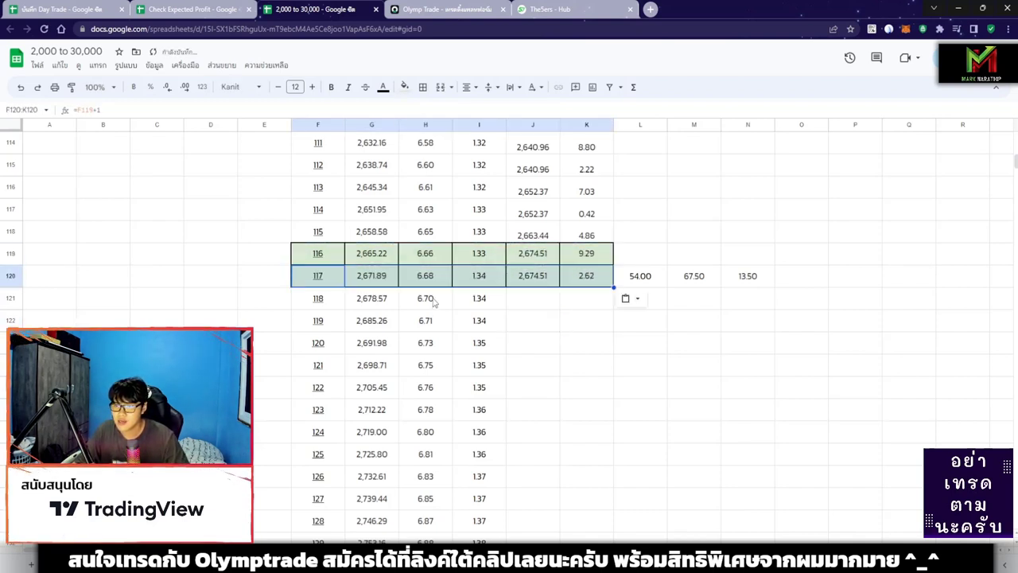
pyautogui.click(316, 301)
pyautogui.hotkey('ctrl', 'v')
# Step: Paste a copy of the plain level 115 row over the level 116 and 117 rows to remove their green highlighting
pyautogui.click(312, 233)
pyautogui.hotkey('ctrl', 'shift', 'Right')
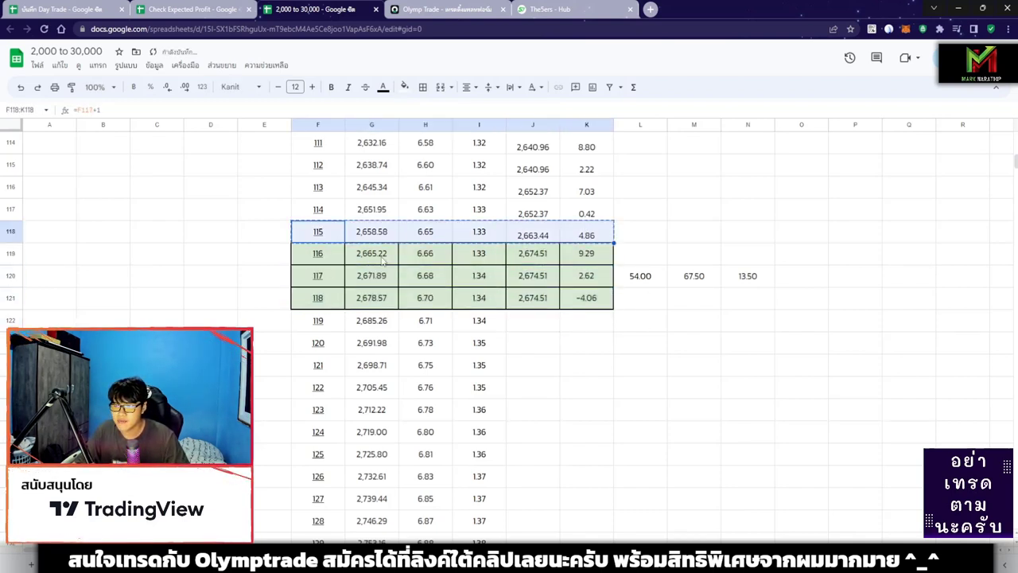
pyautogui.hotkey('ctrl', 'c')
pyautogui.click(319, 253)
pyautogui.keyDown('shift'); pyautogui.click(328, 285); pyautogui.keyUp('shift')
pyautogui.hotkey('ctrl', 'v')
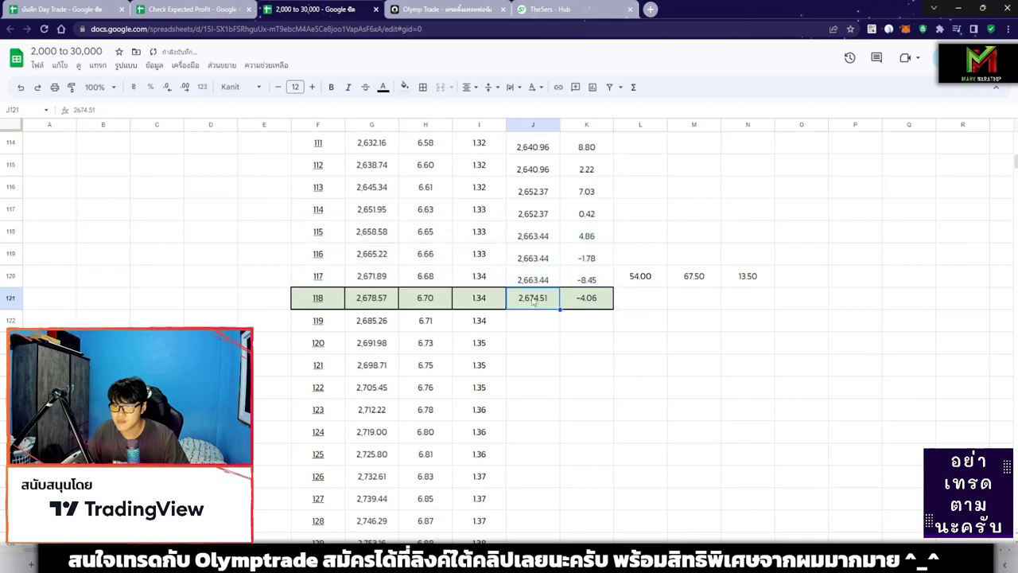
# Step: Copy the balance 2674.51 from J121 into J119 and J120 on the level 116 and 117 rows
pyautogui.doubleClick(533, 297)
pyautogui.doubleClick(542, 259)
pyautogui.hotkey('ctrl', 'v')
pyautogui.doubleClick(539, 282)
pyautogui.hotkey('ctrl', 'v')
pyautogui.click(567, 370)
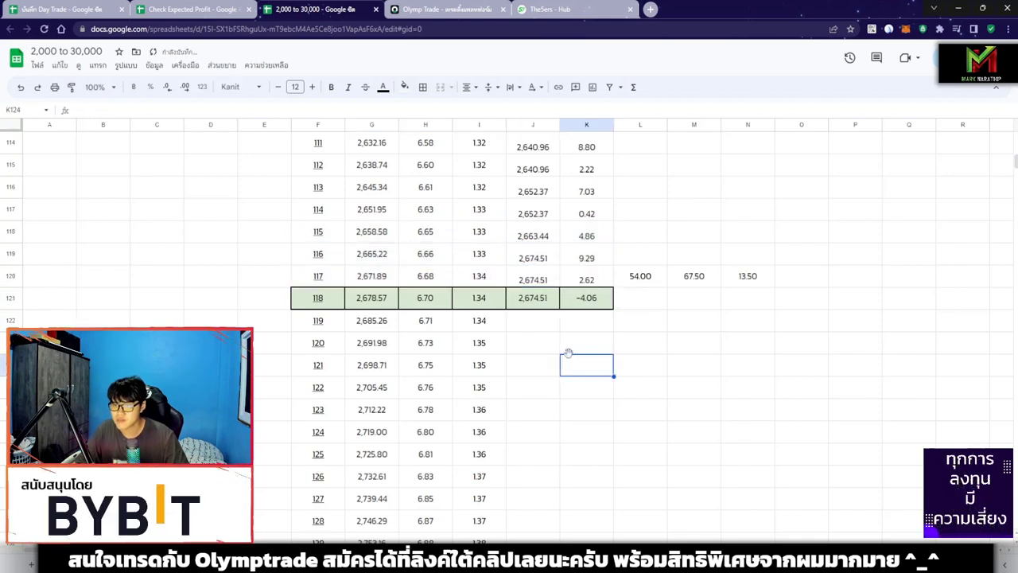
# Step: Review the level 118 row and compare it with the level 120 row of the plan
pyautogui.click(330, 299)
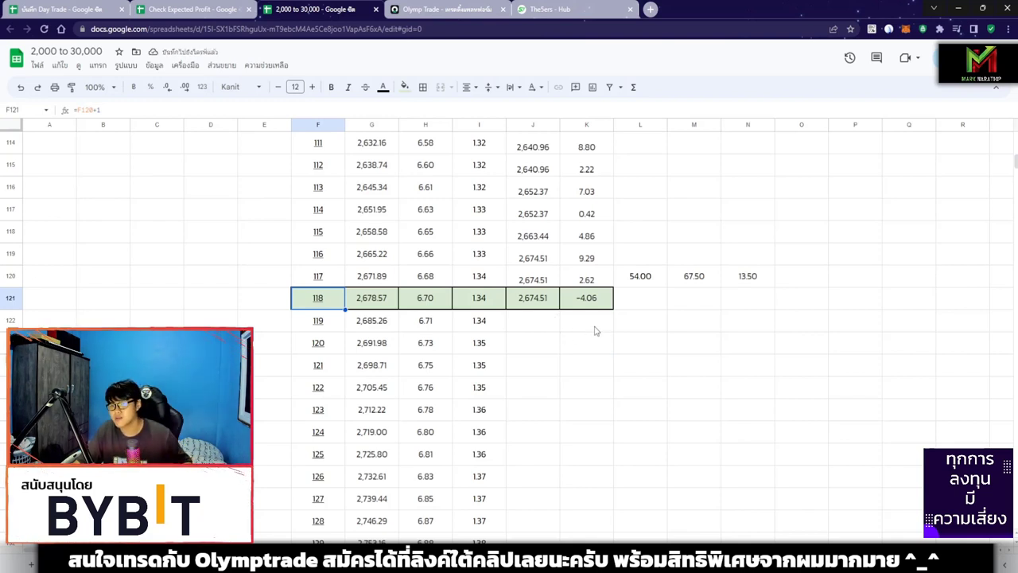
pyautogui.click(595, 329)
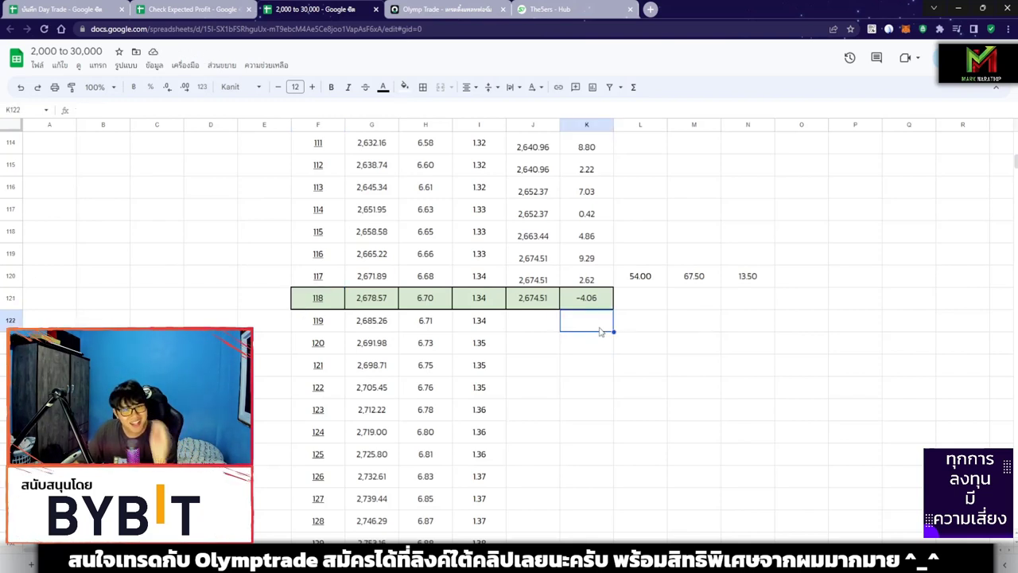
pyautogui.scroll(-1, 605, 334)
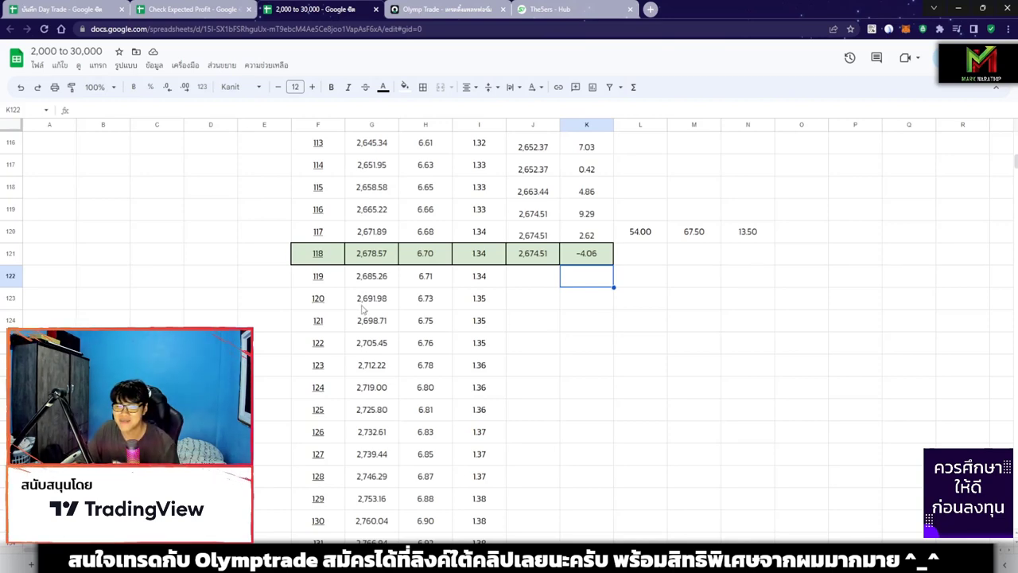
# Step: Check the latest GBP/USD signal on the TradingView chart and schedule a 13.50, 1-minute down trade for 19:34 in Olymp Trade
pyautogui.click(466, 10)
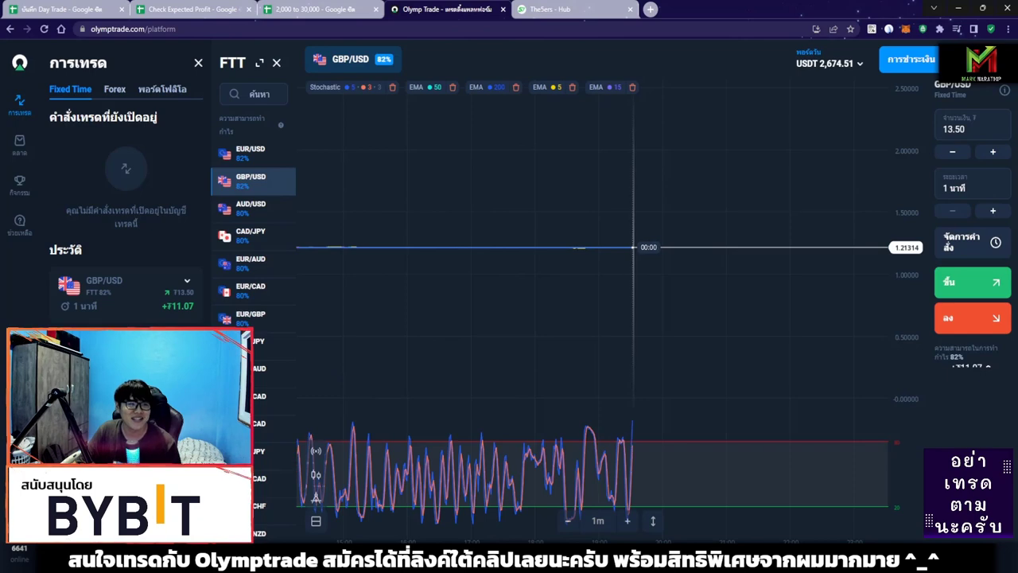
pyautogui.hotkey('alt', 'Tab')
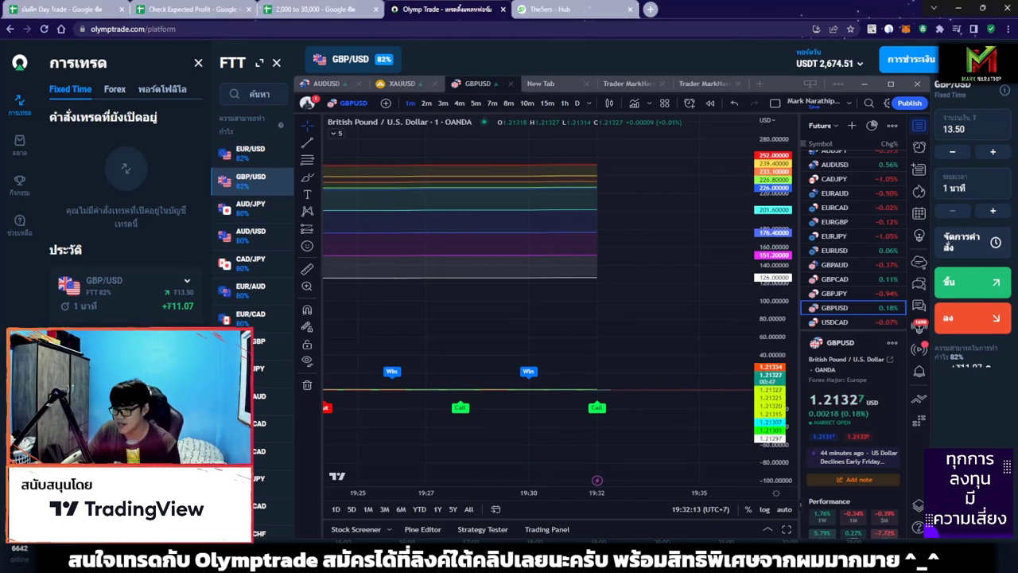
pyautogui.click(973, 241)
pyautogui.moveTo(625, 325); pyautogui.dragTo(625, 347)
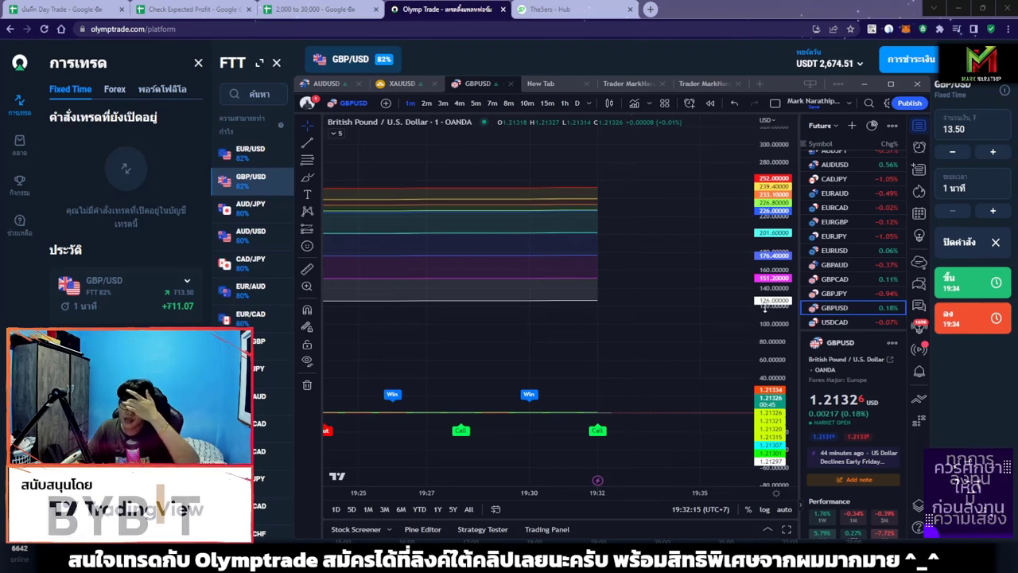
pyautogui.moveTo(772, 349)
pyautogui.mouseDown()
pyautogui.moveTo(772, 321)
pyautogui.moveTo(772, 352)
pyautogui.mouseUp()
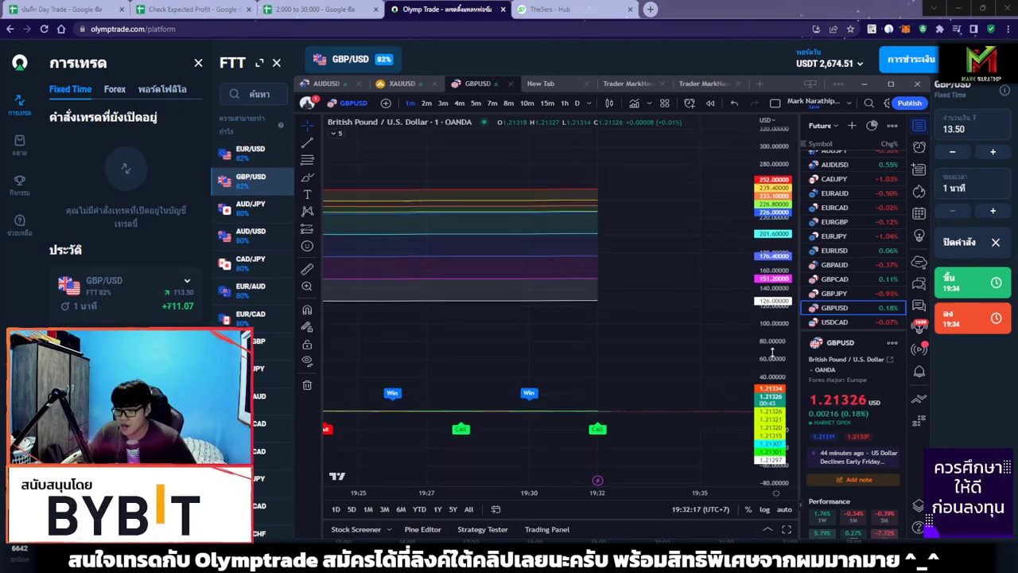
pyautogui.moveTo(618, 386); pyautogui.dragTo(615, 323)
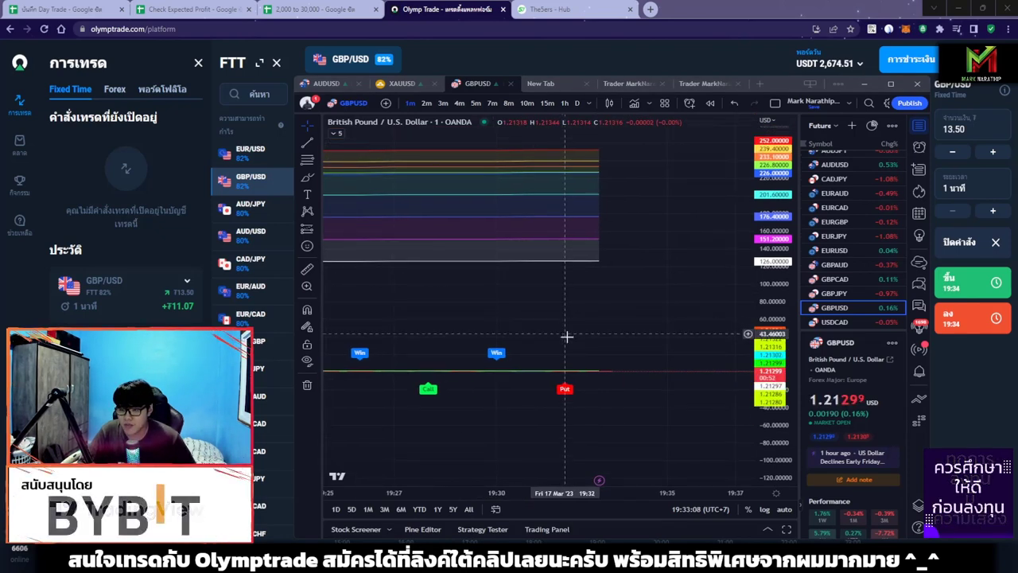
pyautogui.moveTo(565, 393); pyautogui.dragTo(570, 428)
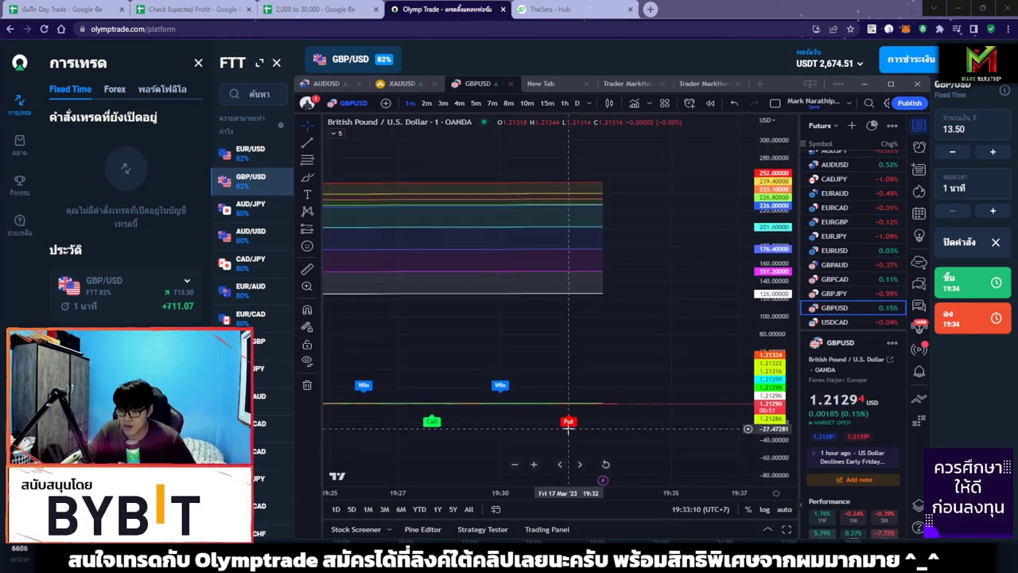
pyautogui.click(972, 318)
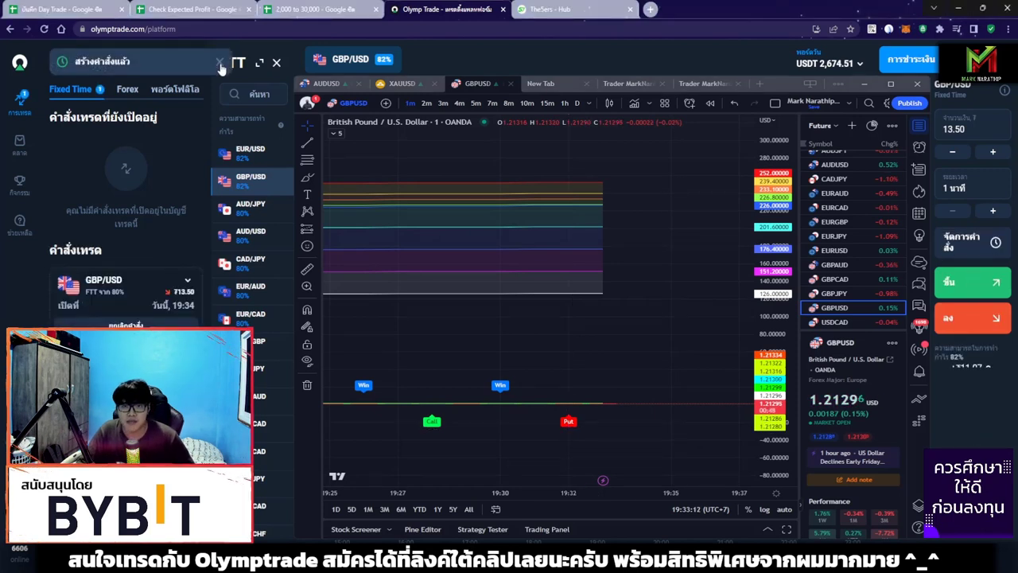
pyautogui.click(220, 63)
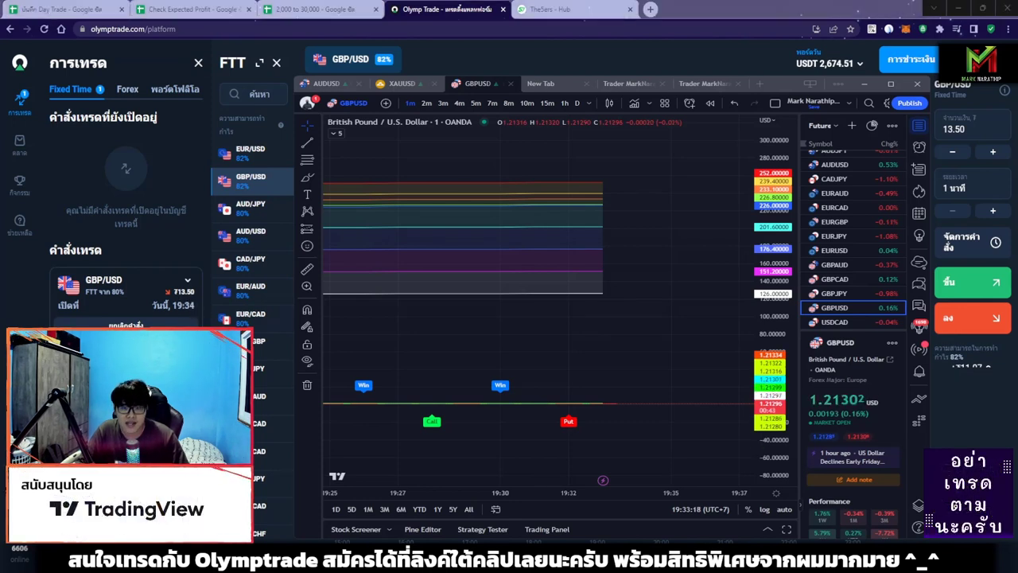
# Step: Examine the Put signal and the coloured indicator levels on the GBP/USD chart during the 19:34 down trade
pyautogui.moveTo(611, 341); pyautogui.dragTo(635, 353)
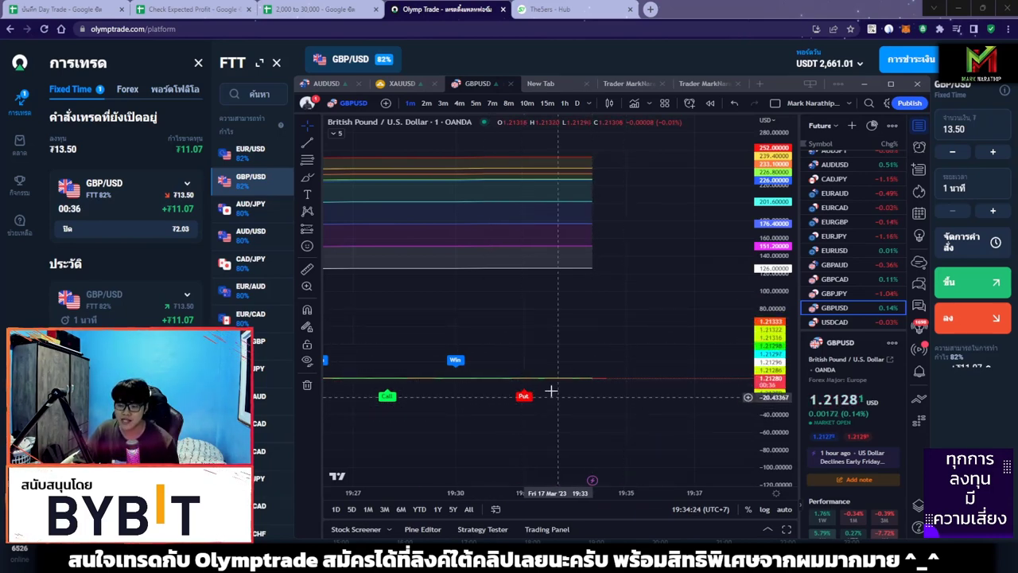
pyautogui.moveTo(773, 434); pyautogui.dragTo(773, 213)
pyautogui.moveTo(680, 216); pyautogui.dragTo(688, 331)
pyautogui.moveTo(773, 434); pyautogui.dragTo(774, 234)
pyautogui.moveTo(635, 249); pyautogui.dragTo(650, 285)
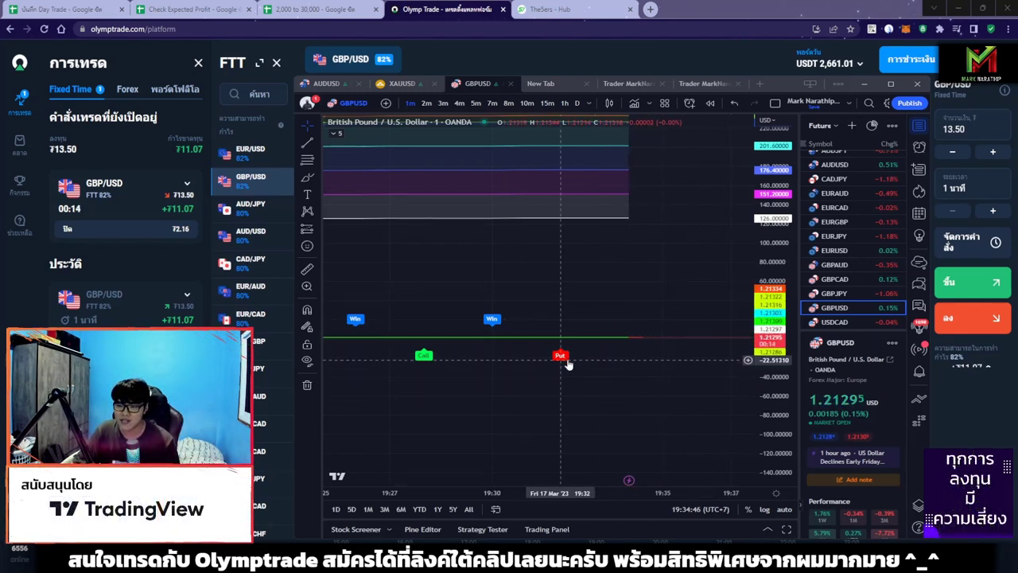
pyautogui.doubleClick(781, 271)
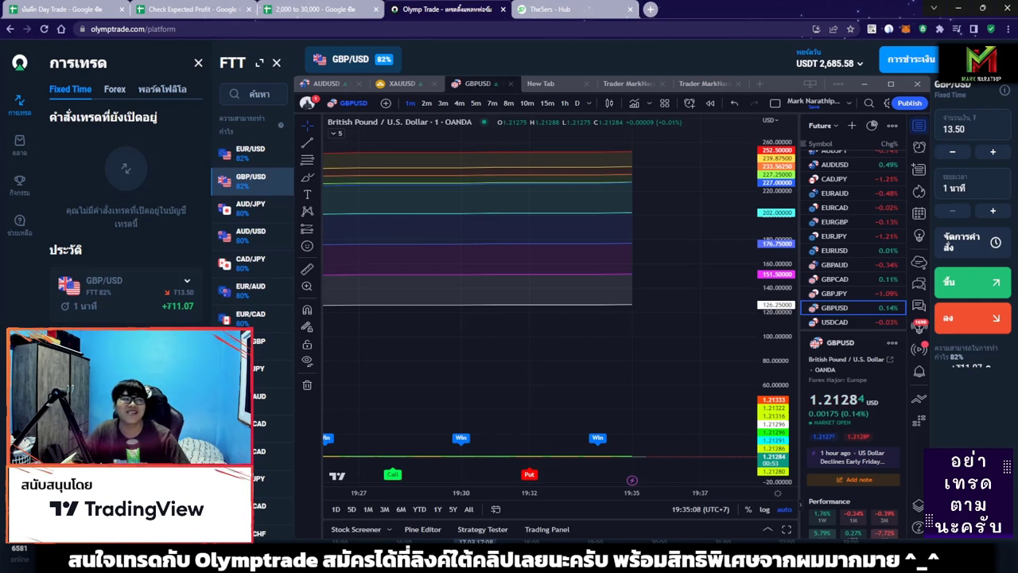
# Step: Review the recent GBP/USD results in the Olymp Trade trade history
pyautogui.scroll(-5, 175, 310)
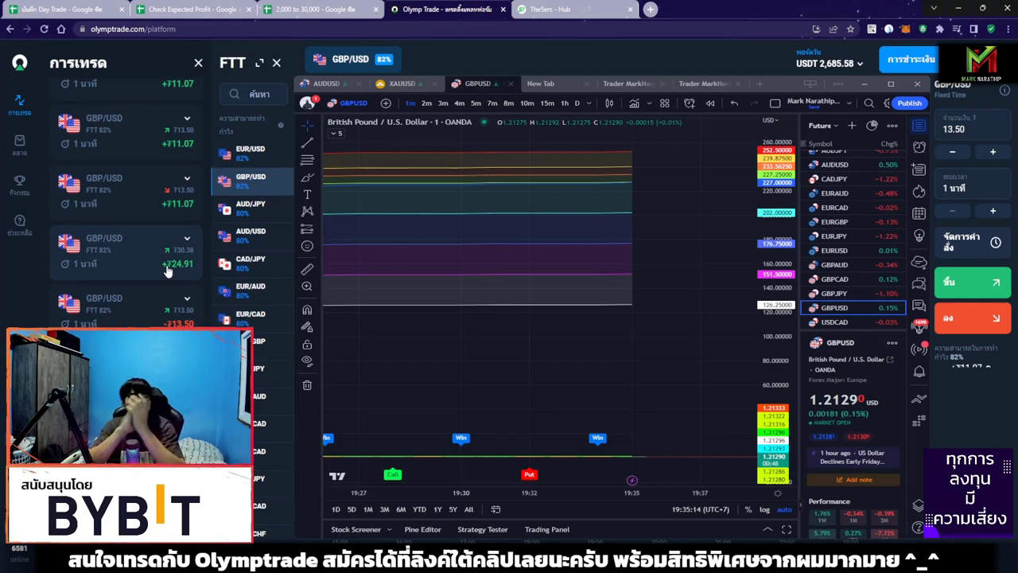
pyautogui.scroll(1, 151, 250)
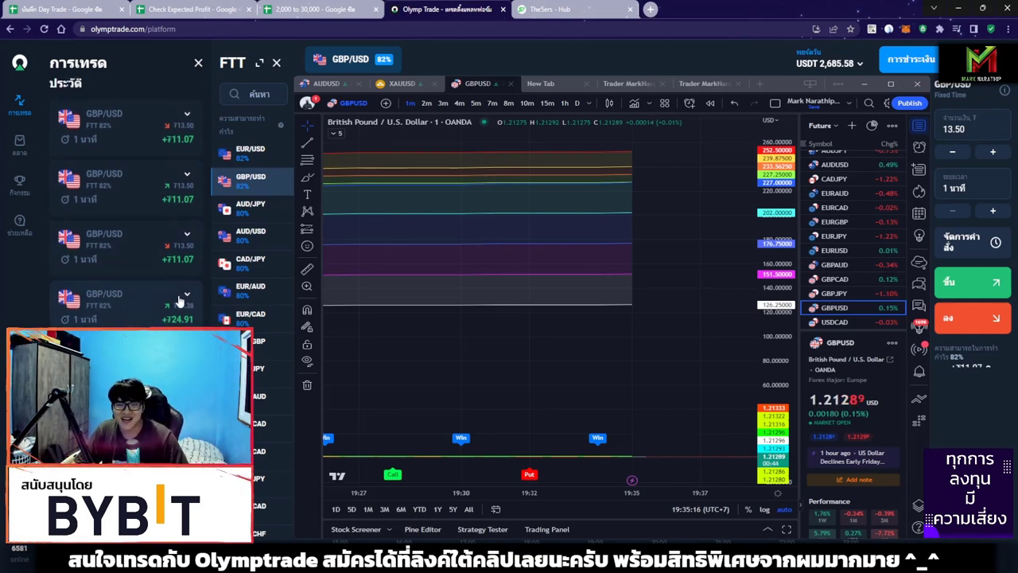
pyautogui.scroll(3, 175, 141)
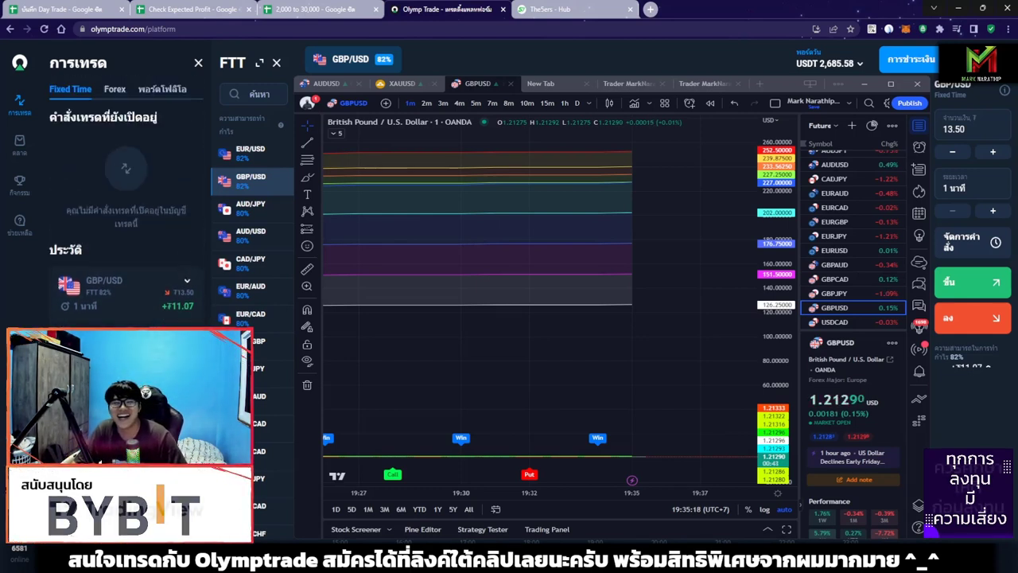
# Step: Switch to the 2,000 to 30,000 sheet and record the balance 2685.58 in J121 on the level 118 row
pyautogui.click(865, 85)
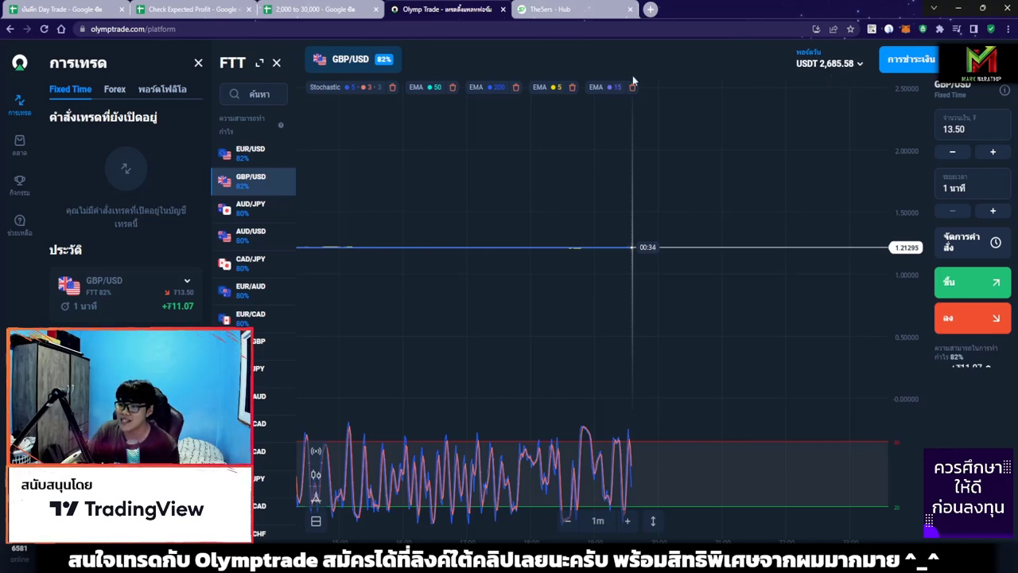
pyautogui.click(352, 16)
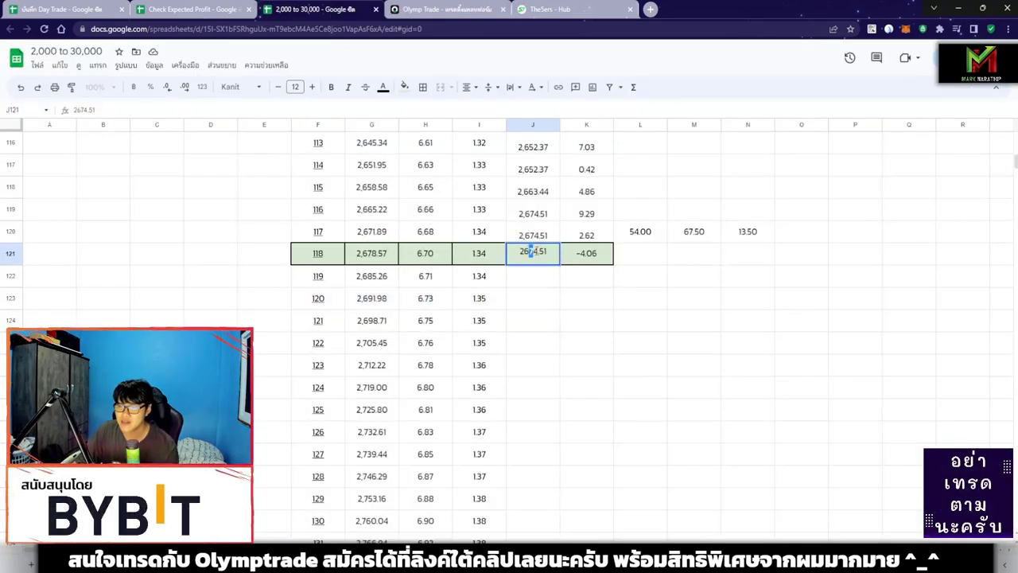
pyautogui.moveTo(537, 251); pyautogui.dragTo(549, 251)
pyautogui.click(405, 10)
pyautogui.click(306, 7)
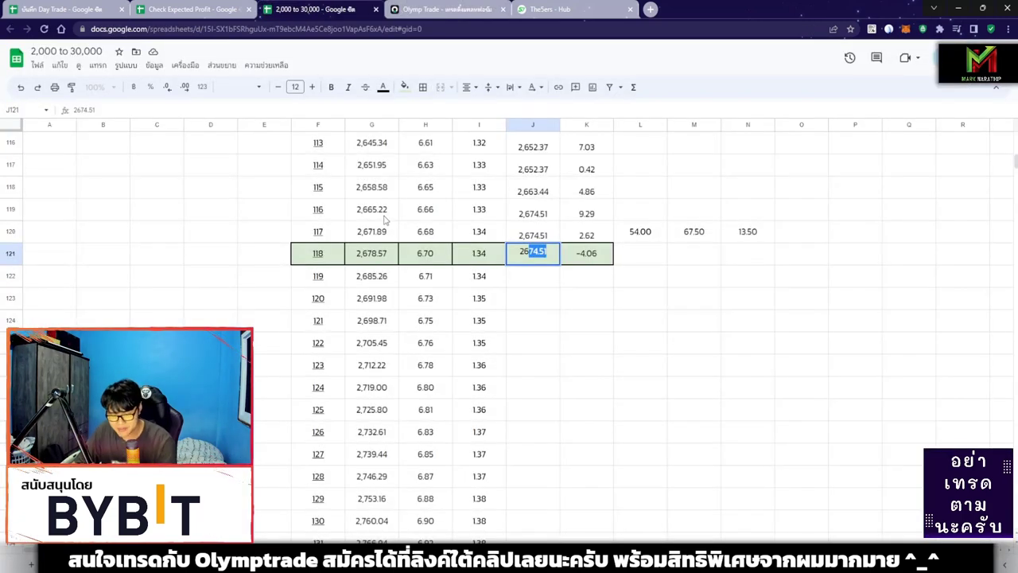
pyautogui.write('85')
pyautogui.hotkey('ctrl', 'Tab')
pyautogui.hotkey('ctrl', 'shift', 'Tab')
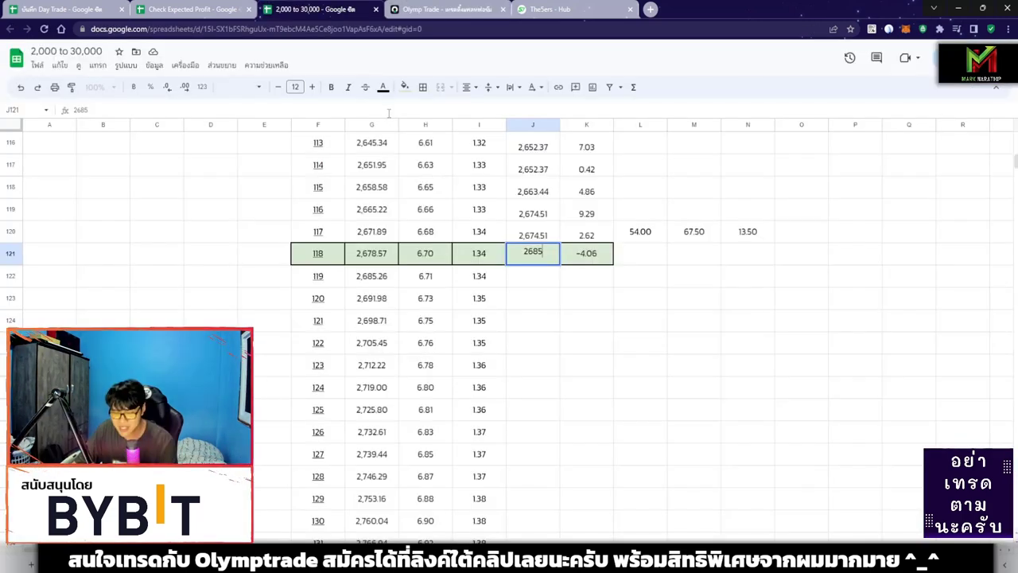
pyautogui.write('.58')
pyautogui.press('Return')
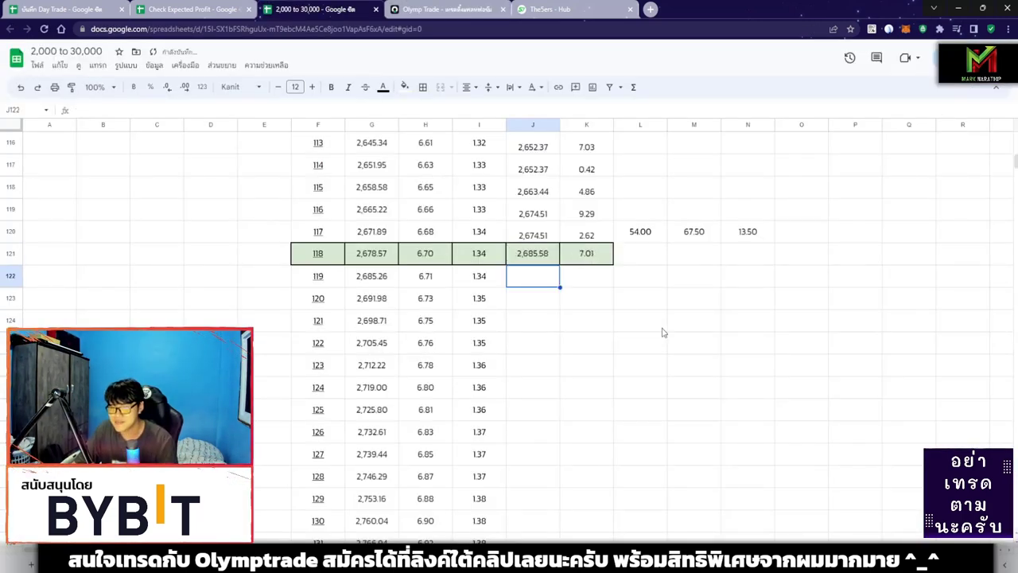
# Step: Copy the highlighted level 118 row, columns F to K, onto the level 119 row
pyautogui.click(641, 321)
pyautogui.moveTo(318, 253); pyautogui.dragTo(587, 253)
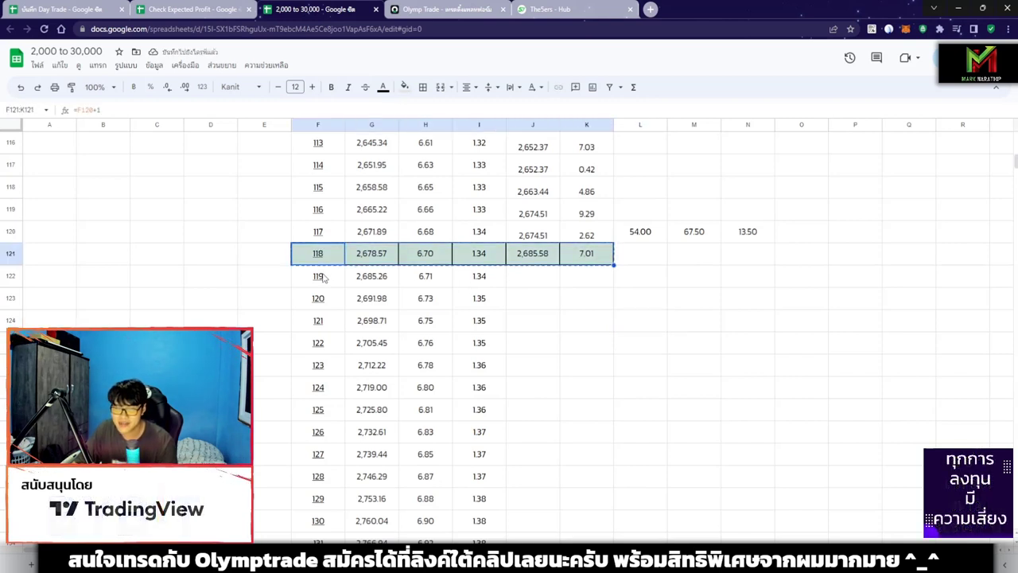
pyautogui.hotkey('ctrl', 'c')
pyautogui.press('Down')
pyautogui.hotkey('ctrl', 'v')
pyautogui.click(578, 301)
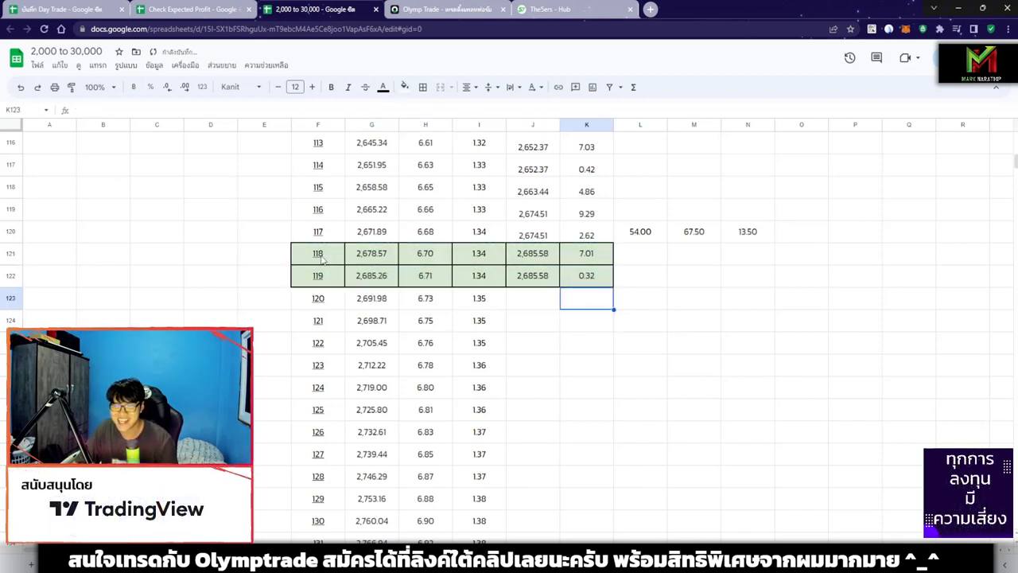
pyautogui.moveTo(319, 234); pyautogui.dragTo(568, 235)
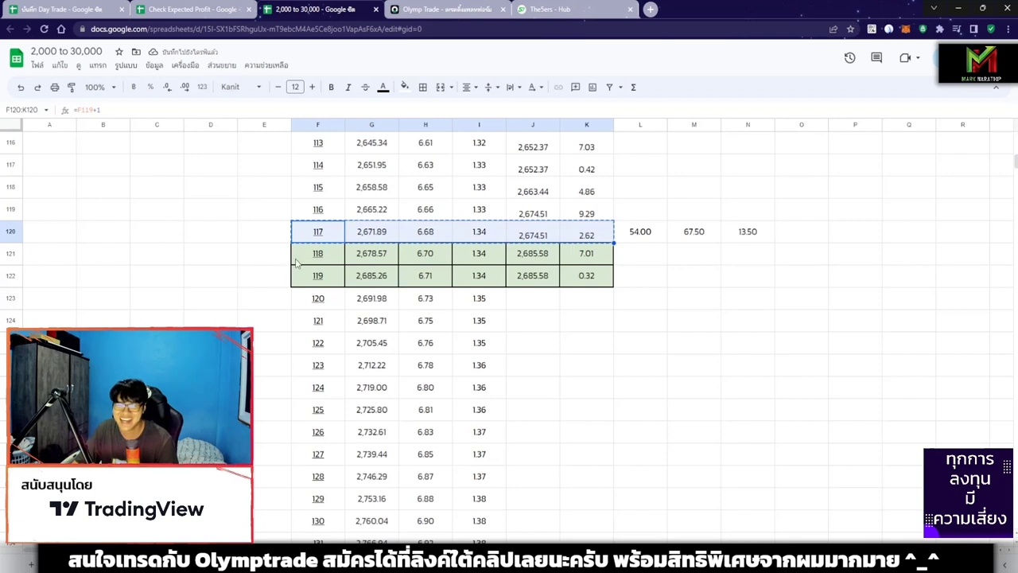
pyautogui.moveTo(287, 259); pyautogui.dragTo(298, 258)
pyautogui.hotkey('ctrl', 'v')
pyautogui.doubleClick(533, 279)
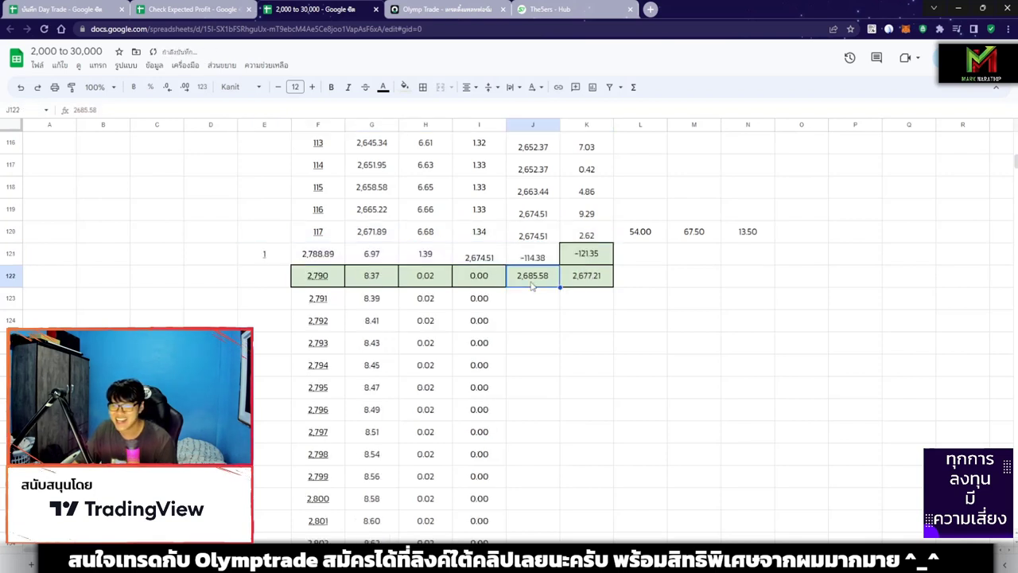
pyautogui.click(584, 352)
pyautogui.hotkey('ctrl', 'z')
# Step: Copy the unhighlighted level 117 row, columns F to K, onto the level 118 row
pyautogui.moveTo(320, 237); pyautogui.dragTo(579, 237)
pyautogui.hotkey('ctrl', 'c')
pyautogui.click(329, 256)
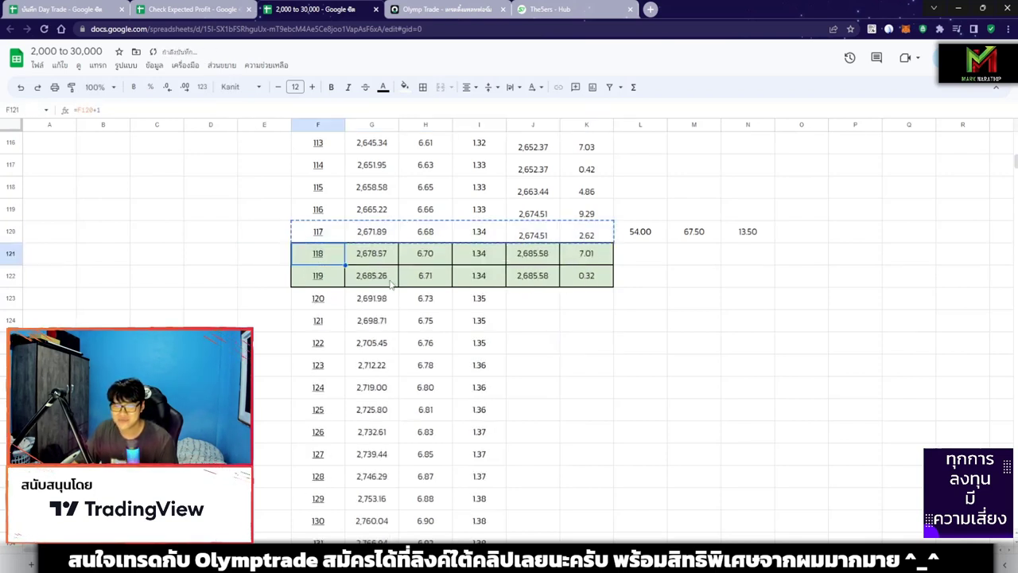
pyautogui.hotkey('ctrl', 'v')
# Step: Copy the balance 2685.58 from J122 into J121 on the level 118 row
pyautogui.doubleClick(541, 276)
pyautogui.hotkey('ctrl', 'a')
pyautogui.hotkey('ctrl', 'c')
pyautogui.doubleClick(537, 253)
pyautogui.hotkey('ctrl', 'a')
pyautogui.hotkey('ctrl', 'v')
pyautogui.click(535, 360)
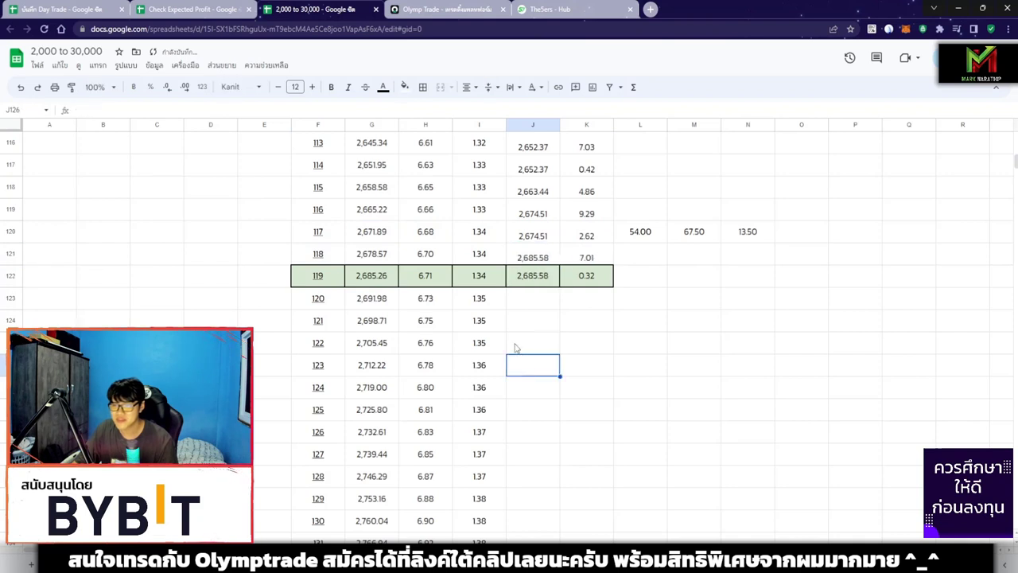
# Step: Copy the highlighted level 119 row, columns F to K, onto the level 120 row
pyautogui.click(518, 298)
pyautogui.moveTo(326, 276); pyautogui.dragTo(597, 276)
pyautogui.hotkey('ctrl', 'c')
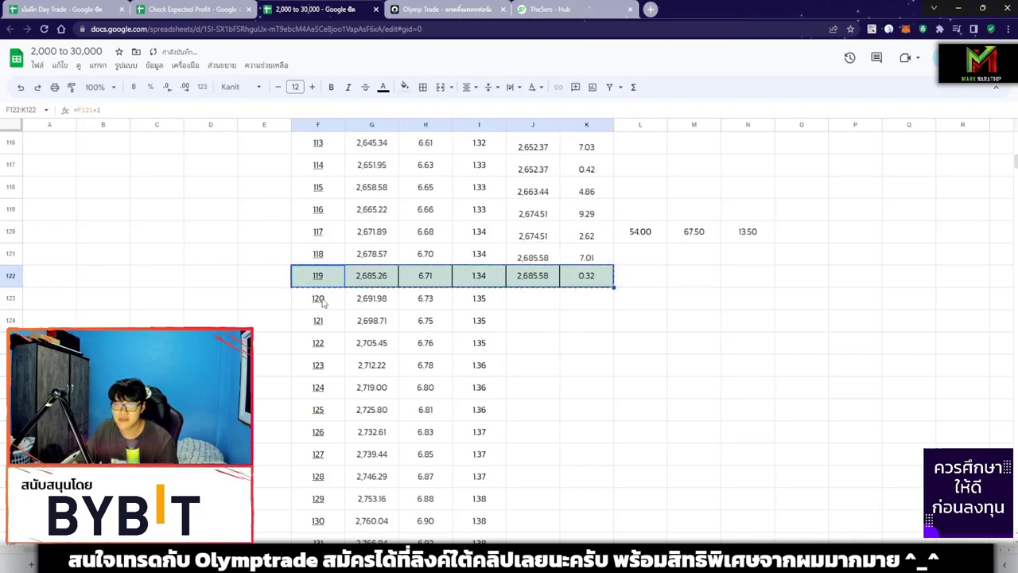
pyautogui.click(322, 299)
pyautogui.hotkey('ctrl', 'v')
# Step: Copy the unhighlighted level 118 row, columns F to K, onto the level 119 row
pyautogui.moveTo(343, 255); pyautogui.dragTo(586, 255)
pyautogui.hotkey('ctrl', 'c')
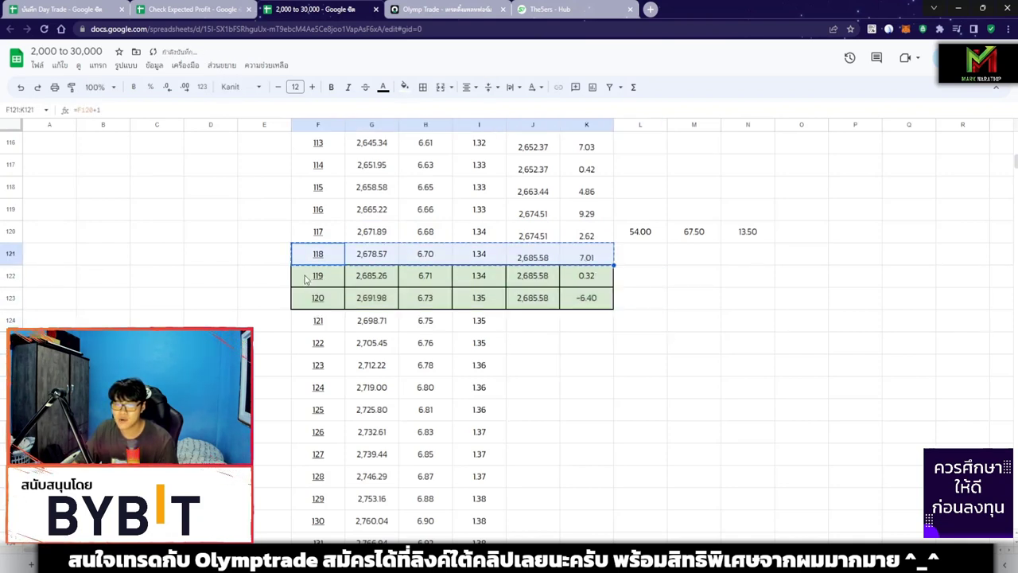
pyautogui.click(306, 279)
pyautogui.hotkey('ctrl', 'v')
pyautogui.click(531, 298)
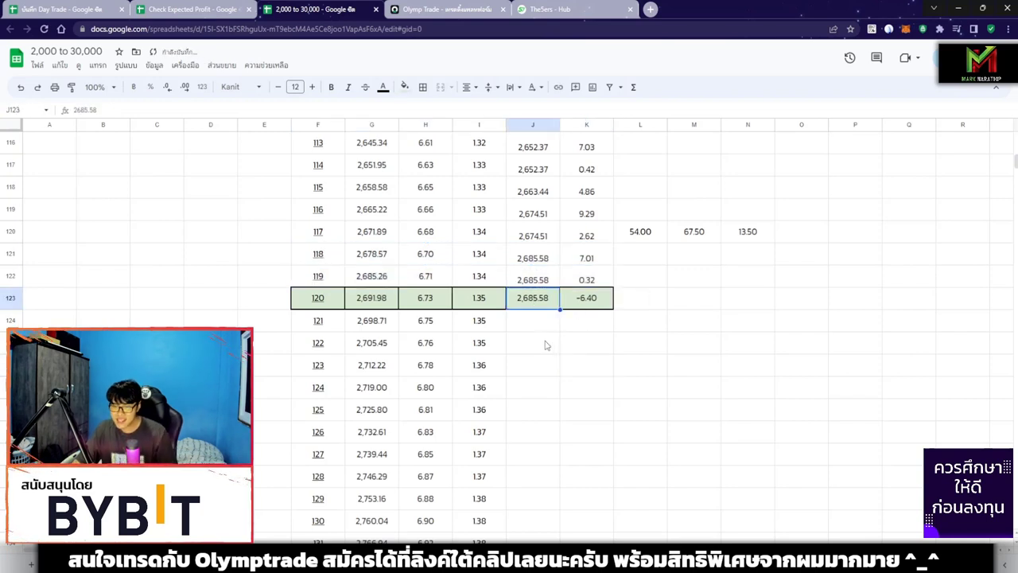
# Step: Examine the target, balance and difference on the level 120 row and check the account balance in Olymp Trade
pyautogui.moveTo(318, 298); pyautogui.dragTo(592, 297)
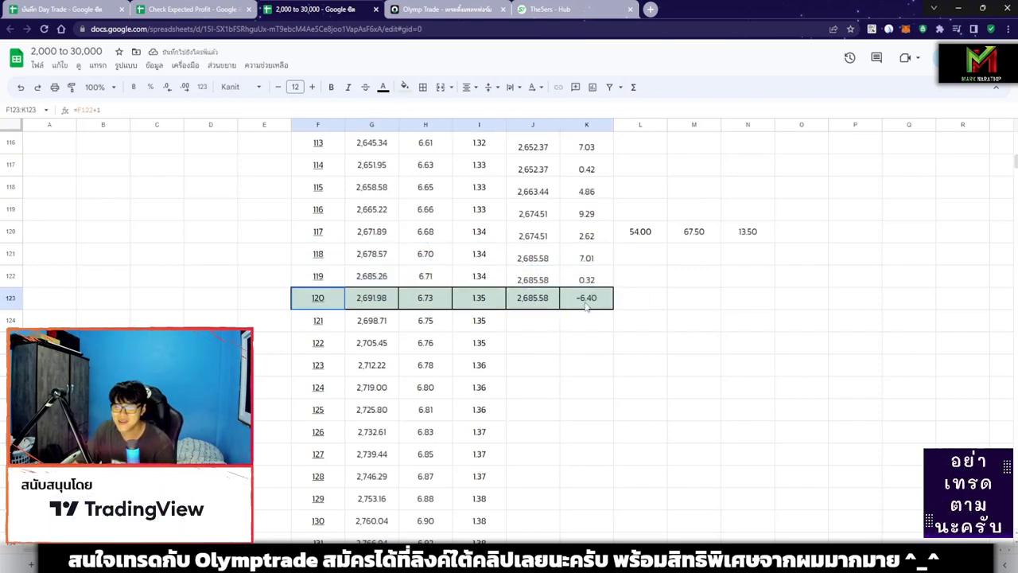
pyautogui.click(375, 298)
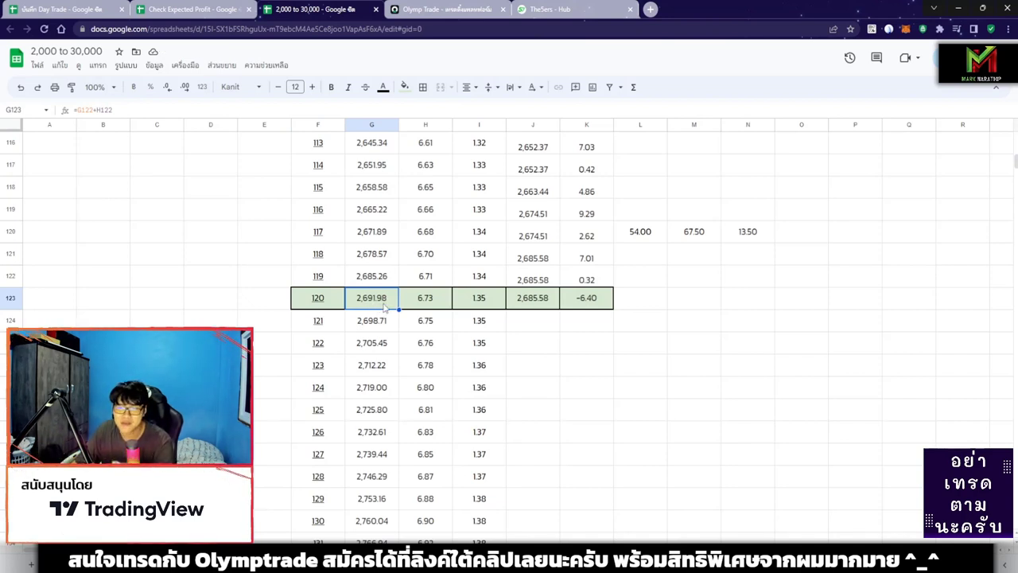
pyautogui.click(540, 301)
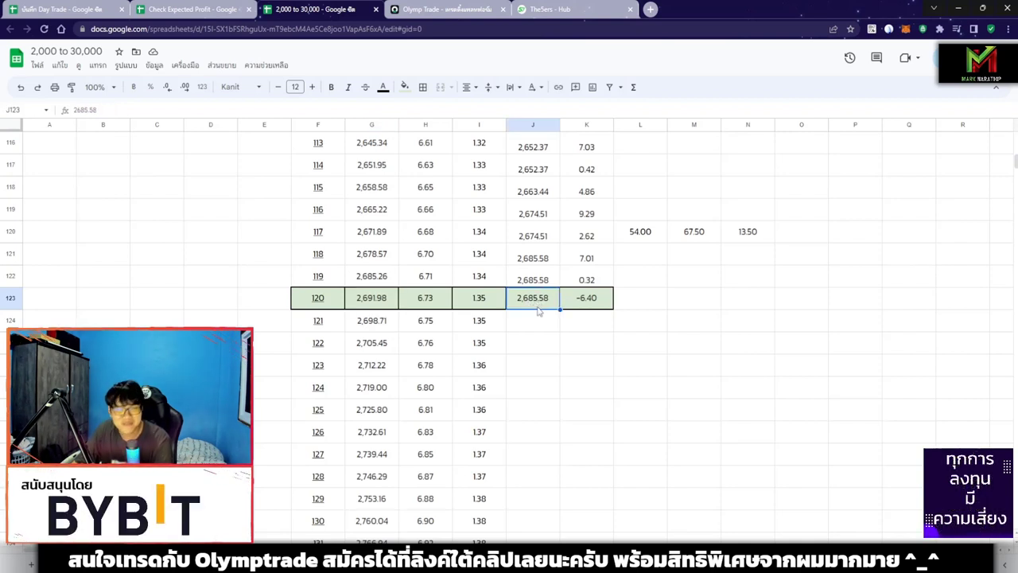
pyautogui.click(588, 302)
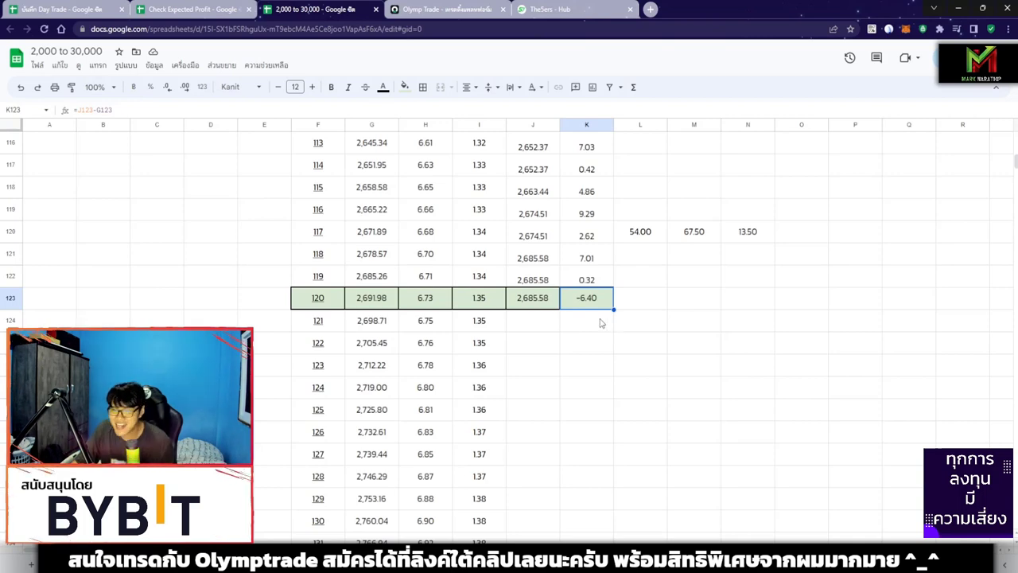
pyautogui.click(445, 9)
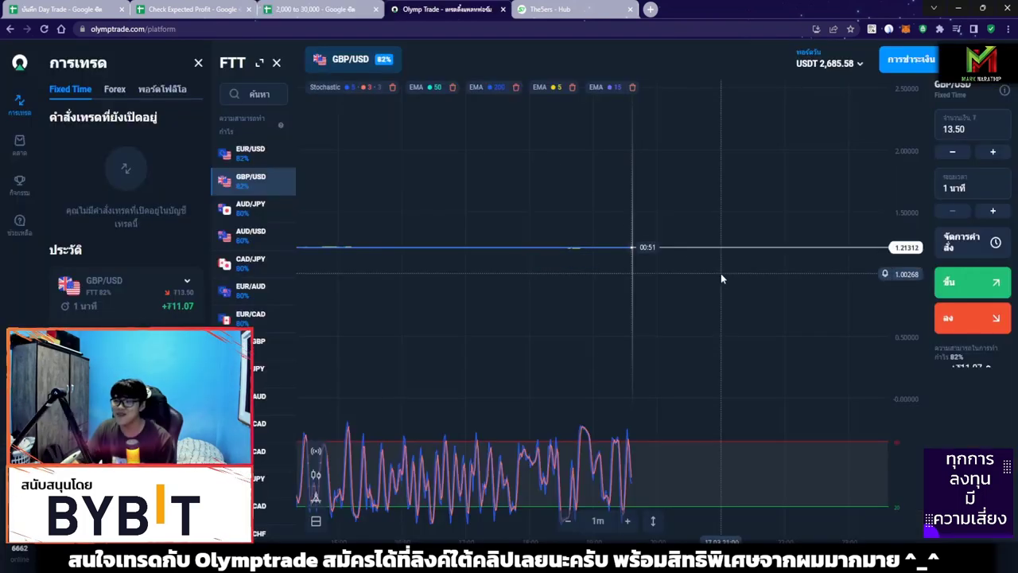
pyautogui.click(213, 8)
pyautogui.click(314, 7)
# Step: Set the desired profit in L120 of the 2,000 to 30,000 sheet to 7
pyautogui.click(685, 305)
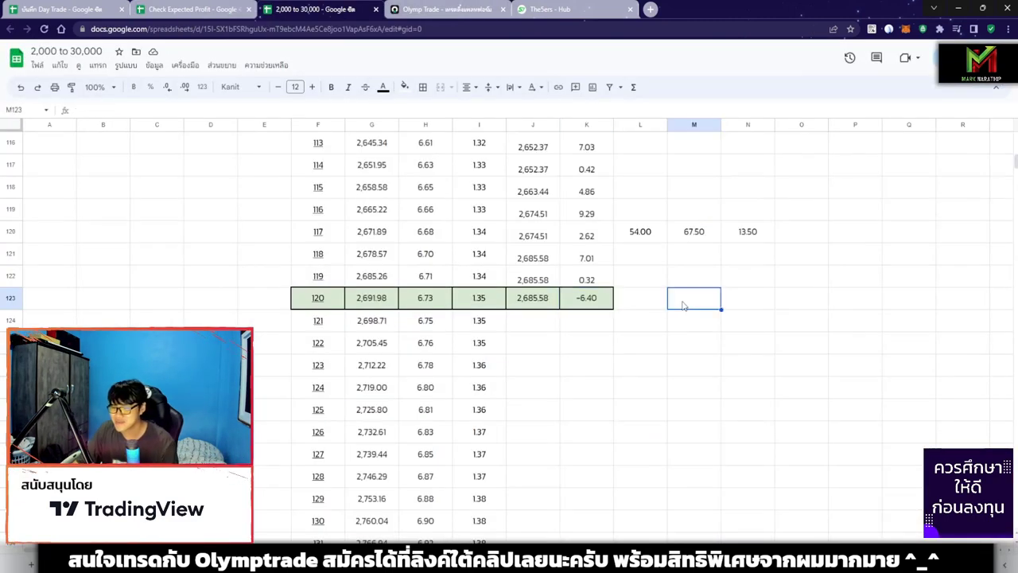
pyautogui.click(648, 235)
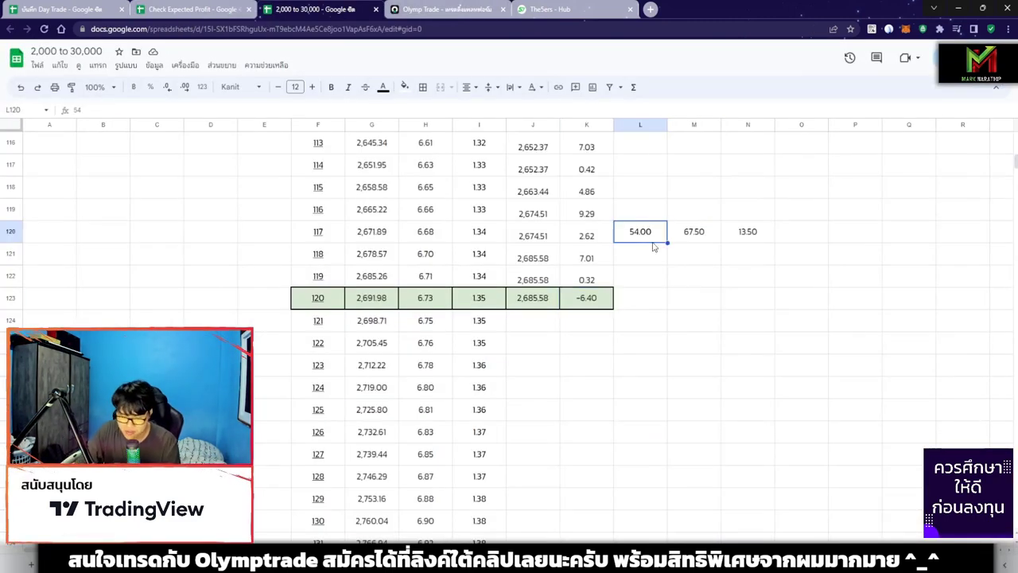
pyautogui.write('7')
pyautogui.press('Return')
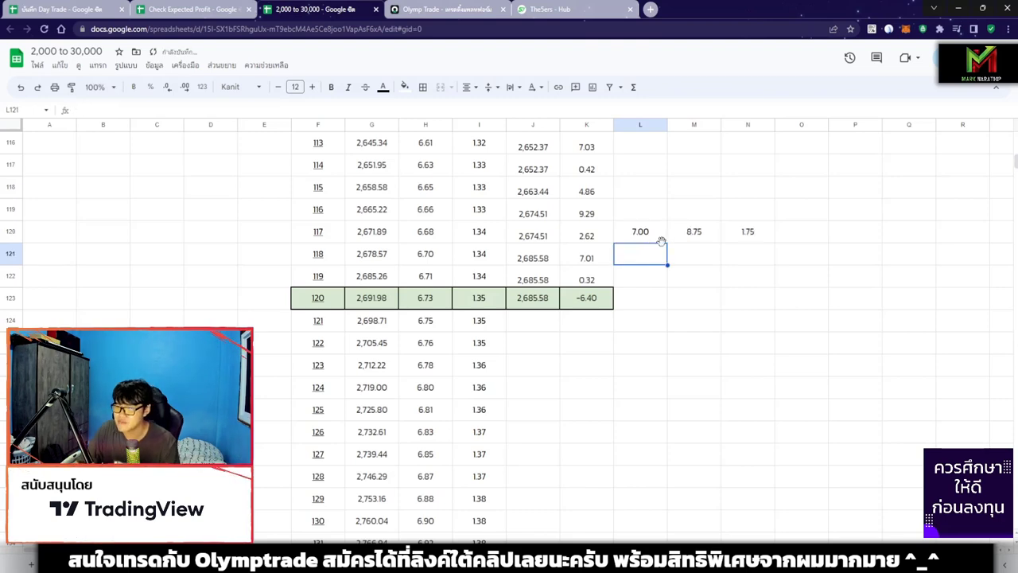
# Step: Copy the 8.75 stake from M120 into B11 of the Martingale calculator and into the Olymp Trade GBP/USD amount
pyautogui.click(692, 237)
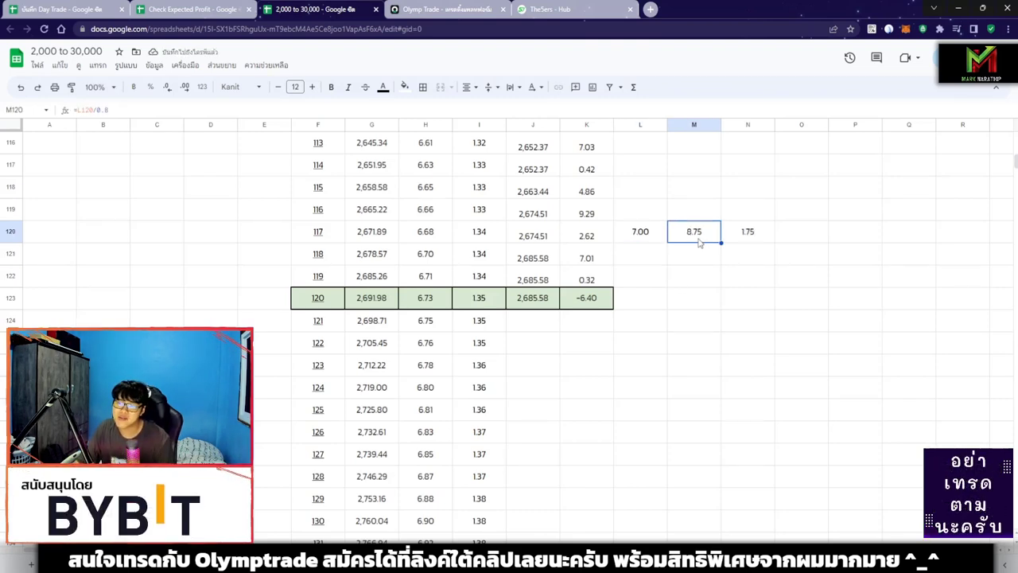
pyautogui.hotkey('ctrl', 'pageup')
pyautogui.hotkey('ctrl', 'pageup')
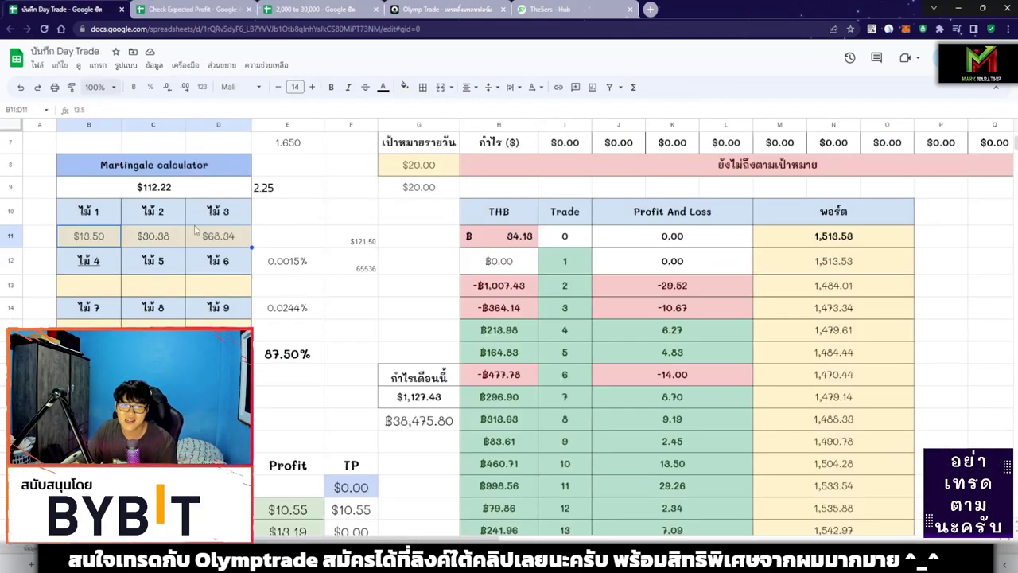
pyautogui.hotkey('ctrl', 'v')
pyautogui.click(114, 283)
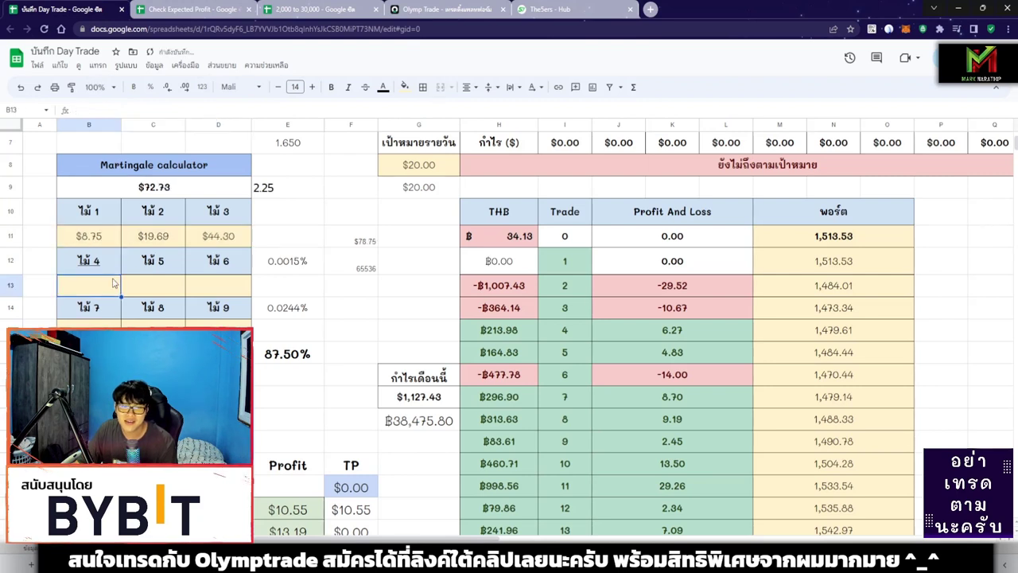
pyautogui.click(101, 235)
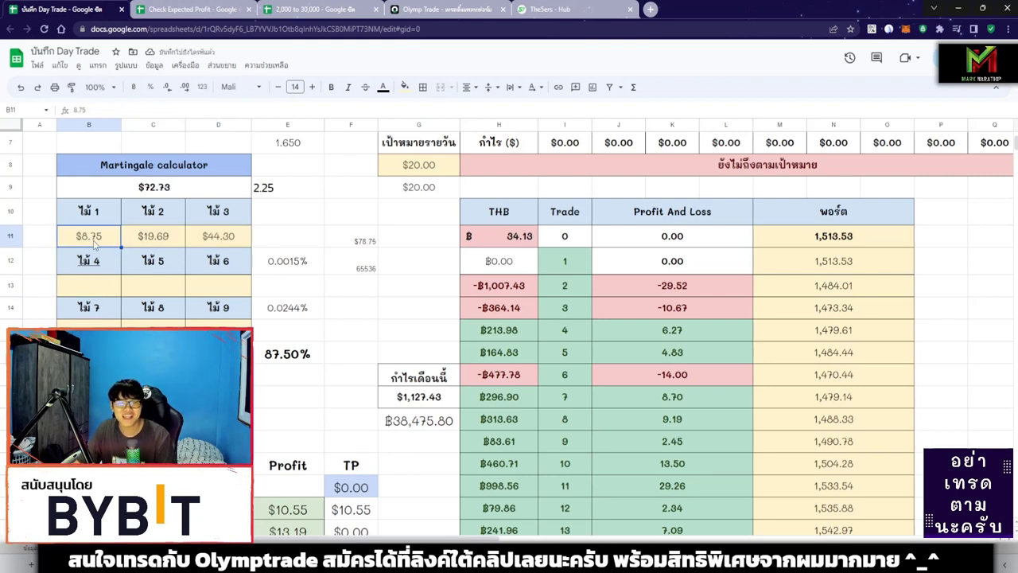
pyautogui.click(441, 9)
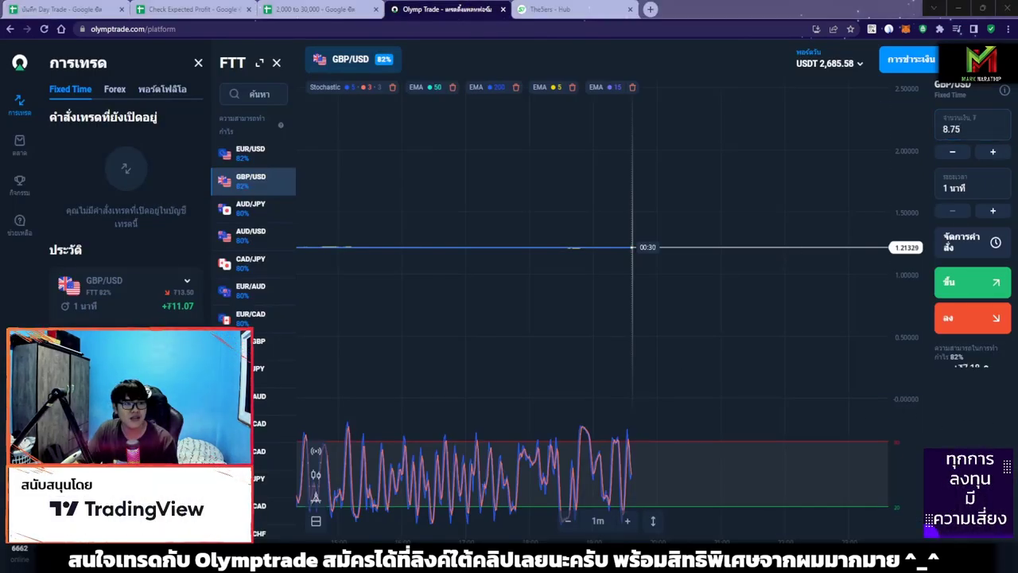
# Step: Switch to the TradingView GBP/USD chart and examine the latest Call and Put signals and price levels
pyautogui.hotkey('alt', 'Tab')
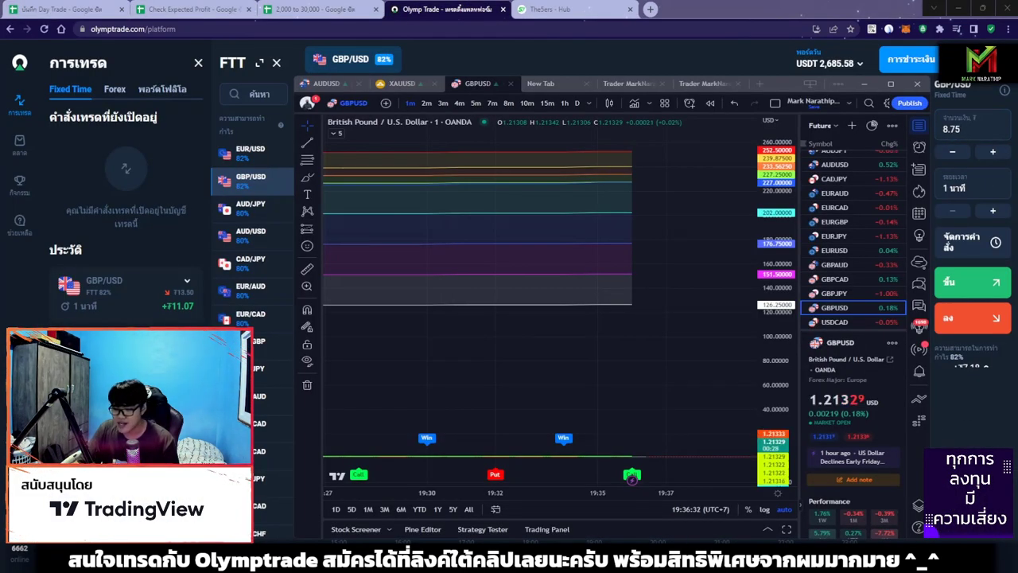
pyautogui.moveTo(769, 314); pyautogui.dragTo(769, 335)
pyautogui.moveTo(651, 425); pyautogui.dragTo(655, 380)
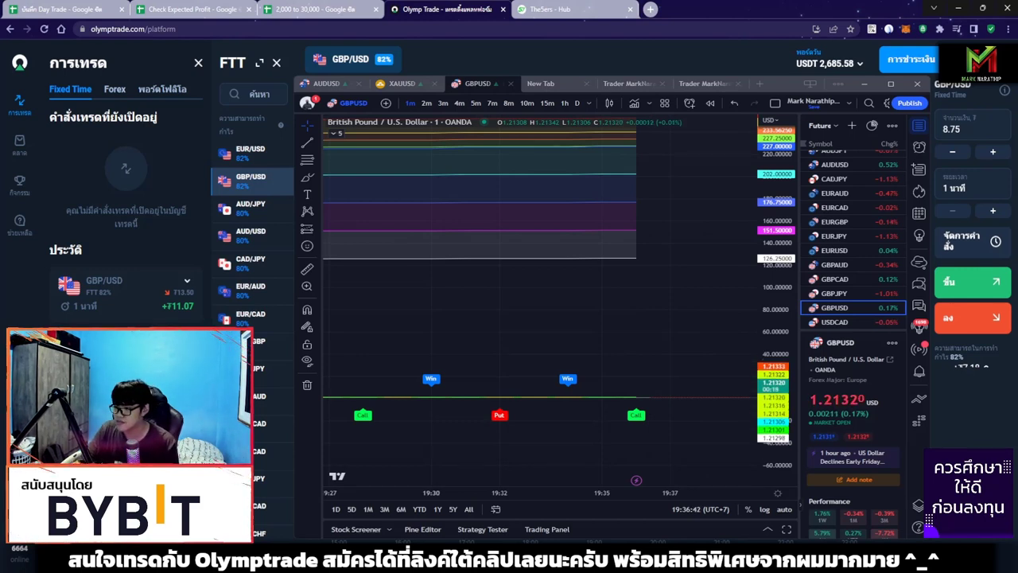
pyautogui.click(677, 405)
pyautogui.moveTo(626, 393); pyautogui.dragTo(622, 429)
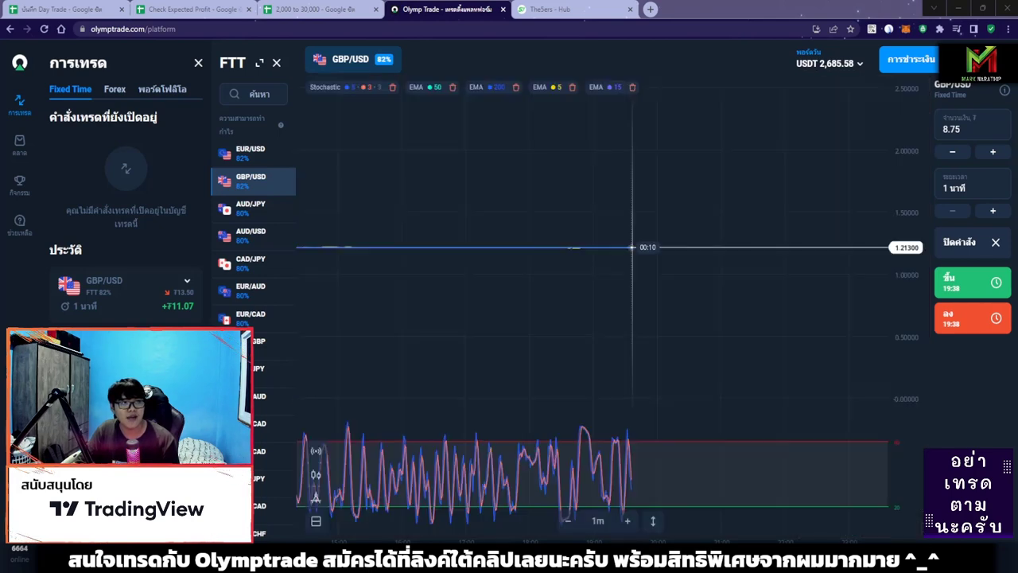
# Step: Review the level 120 row and the recent balance rows in the 2,000 to 30,000 sheet
pyautogui.click(274, 8)
pyautogui.click(557, 305)
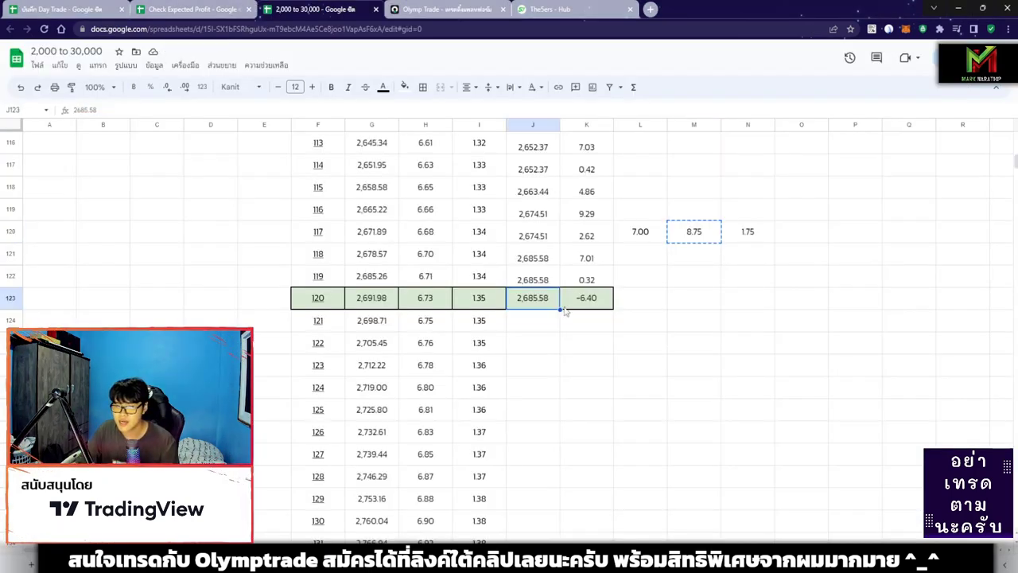
pyautogui.click(446, 9)
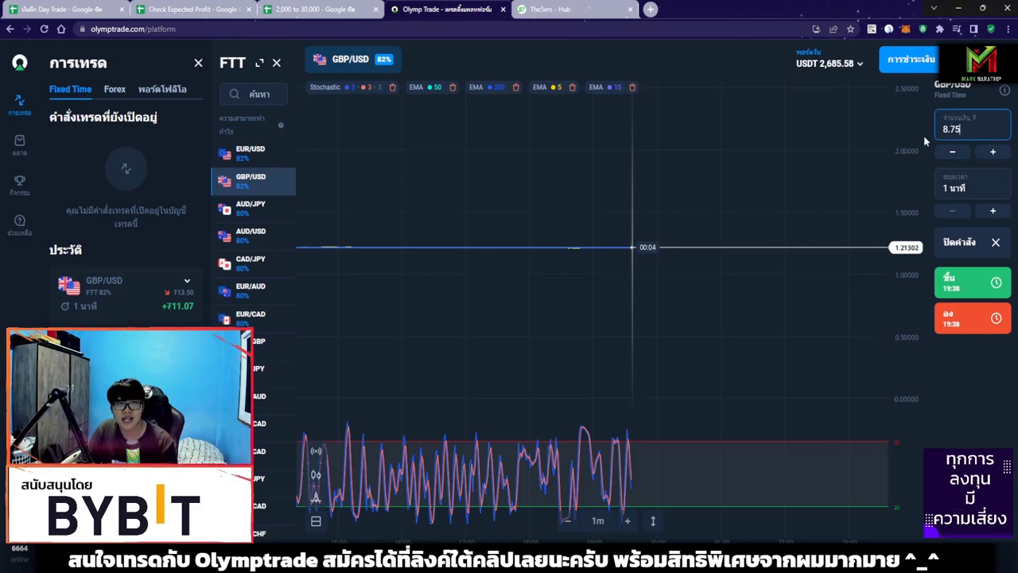
pyautogui.click(199, 9)
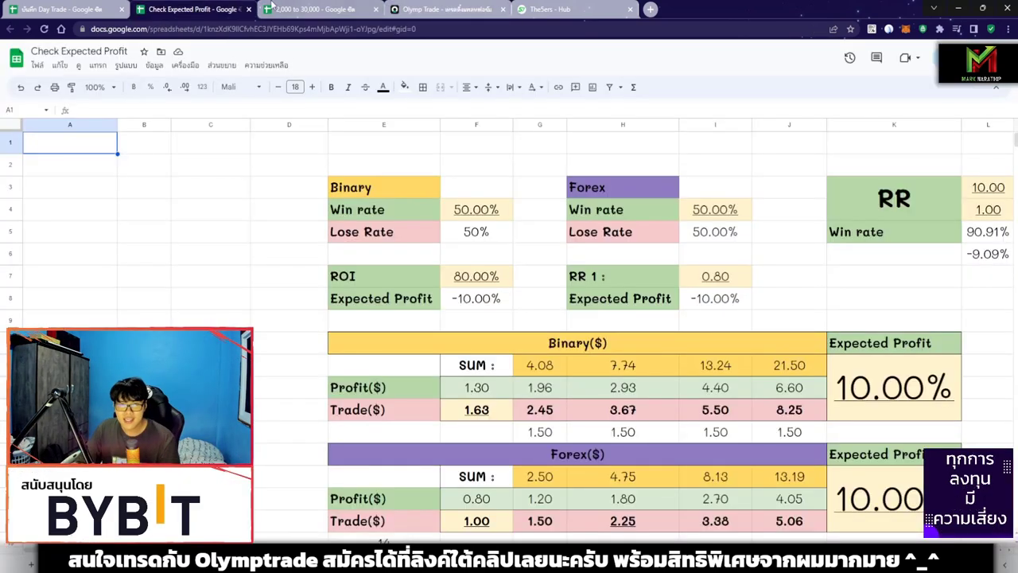
pyautogui.click(108, 6)
pyautogui.click(271, 7)
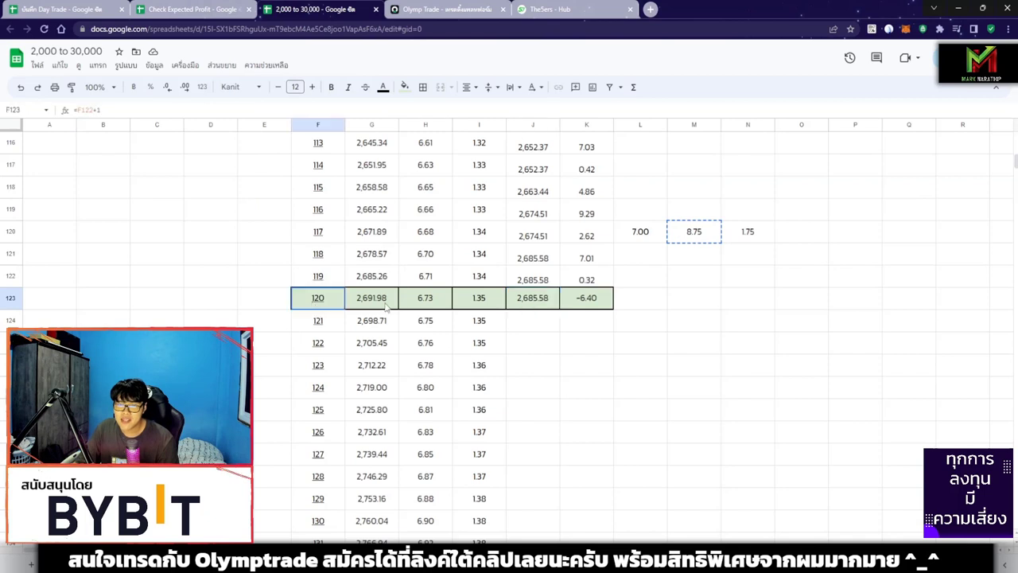
pyautogui.scroll(2, 638, 424)
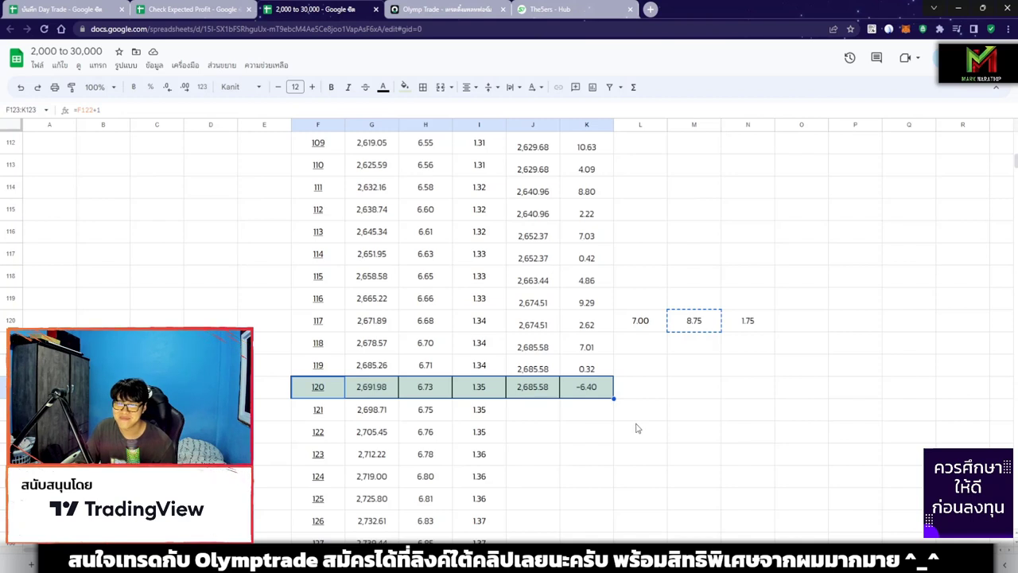
pyautogui.scroll(1, 637, 428)
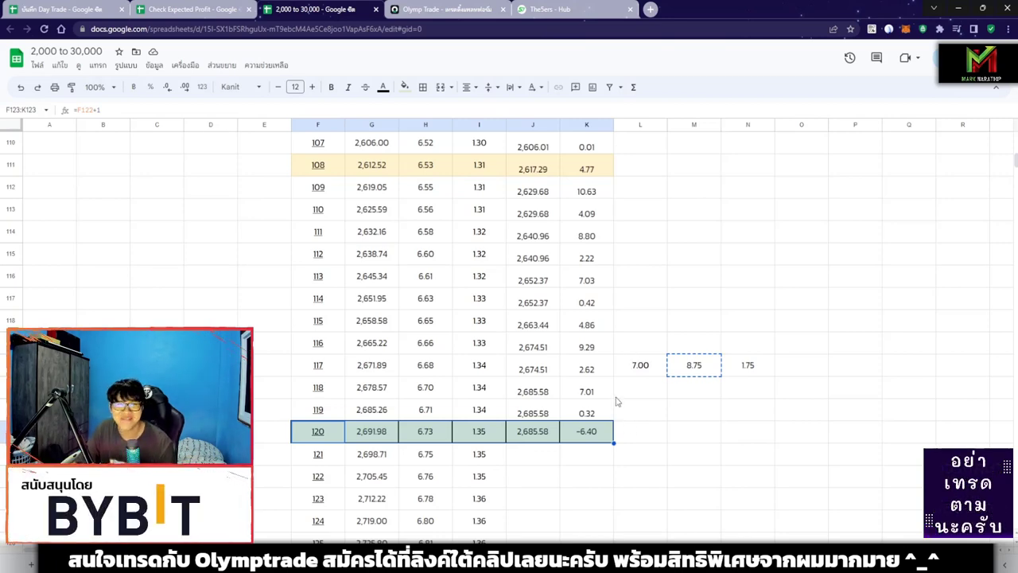
# Step: Check the latest TradingView Put signal and place an 8.75 down order on GBP/USD in Olymp Trade for 19:38
pyautogui.click(446, 9)
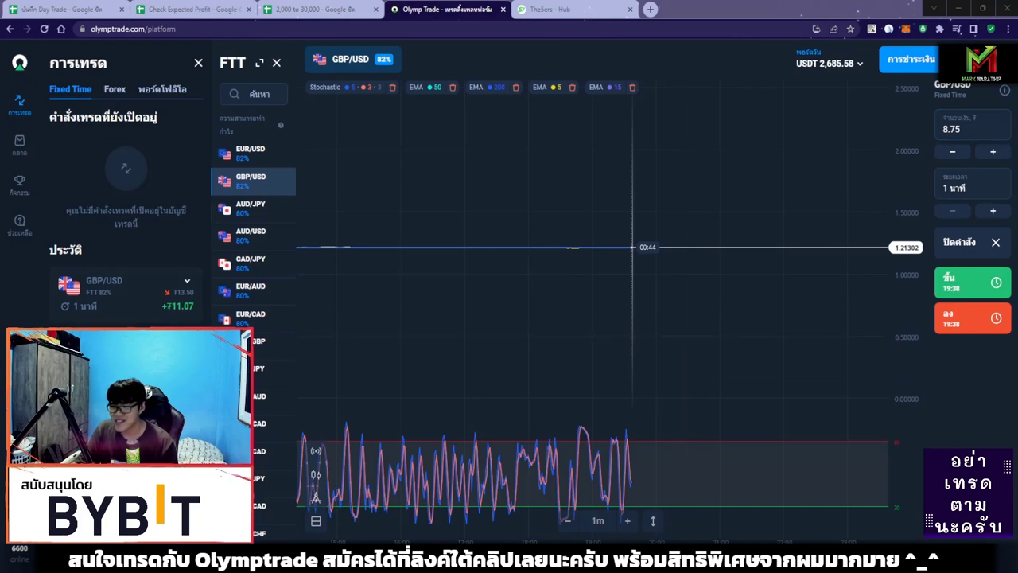
pyautogui.hotkey('alt', 'Tab')
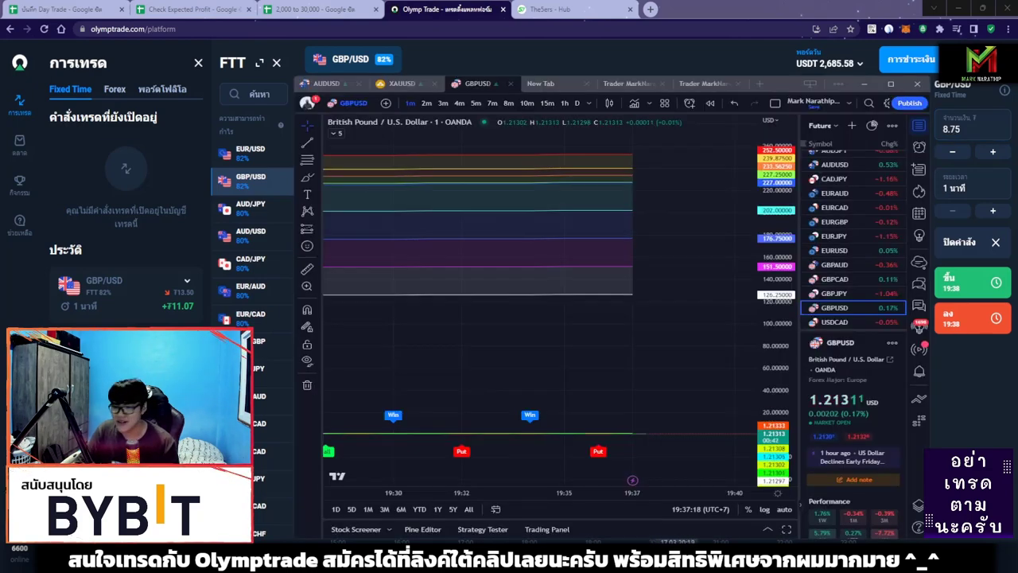
pyautogui.moveTo(714, 442); pyautogui.dragTo(710, 355)
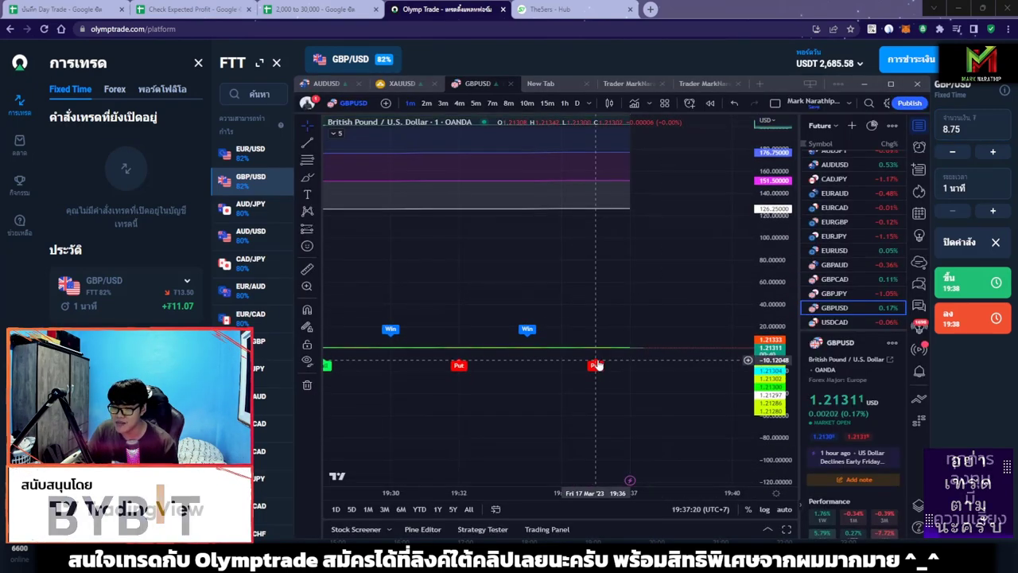
pyautogui.click(950, 322)
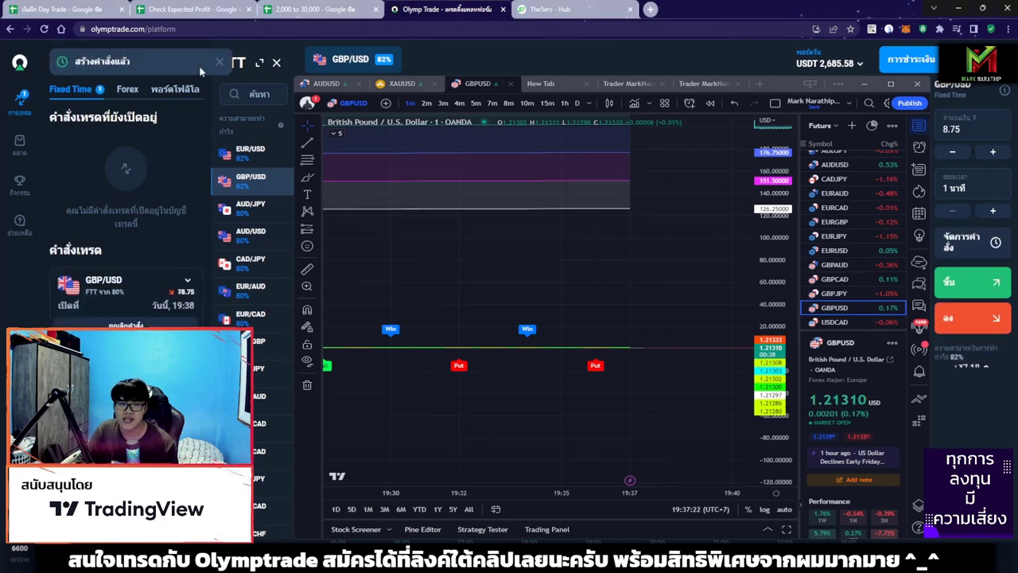
pyautogui.click(220, 62)
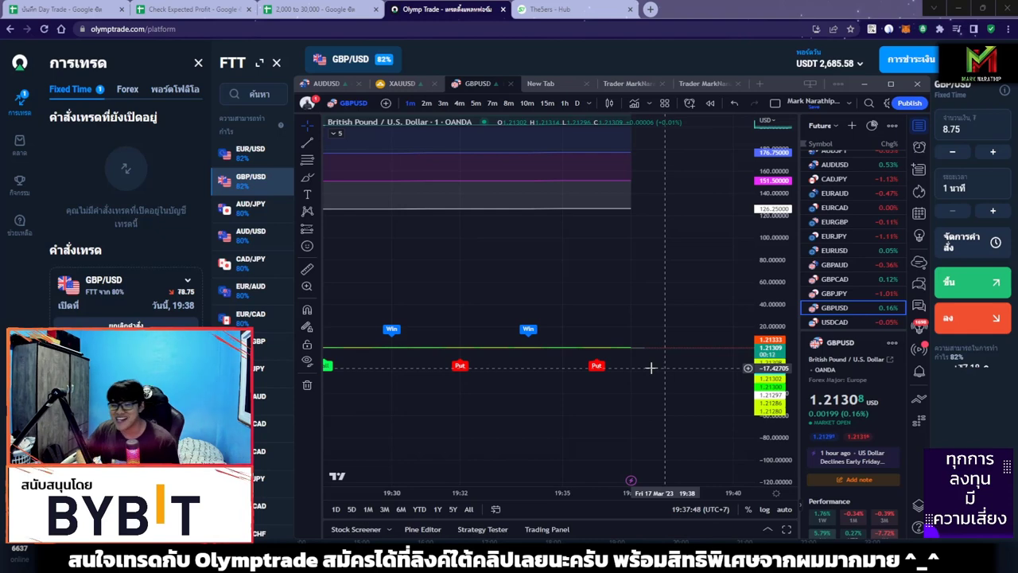
# Step: Examine the GBP/USD chart's recent Call and Put signals, Win markers and upper price bands during the 19:38 trade
pyautogui.scroll(-10, 687, 358)
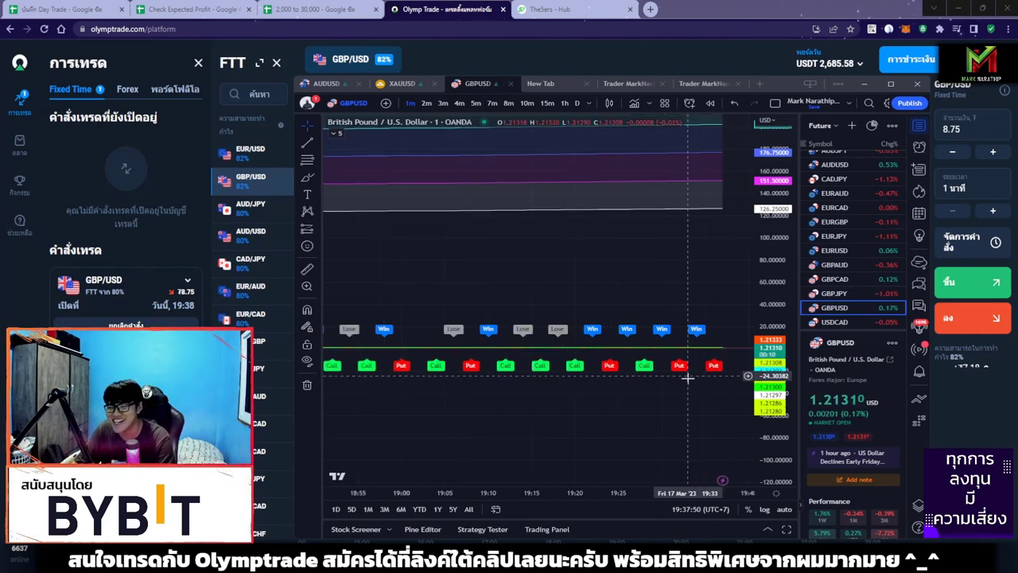
pyautogui.scroll(6, 689, 378)
pyautogui.moveTo(670, 405); pyautogui.dragTo(636, 395)
pyautogui.scroll(2, 639, 394)
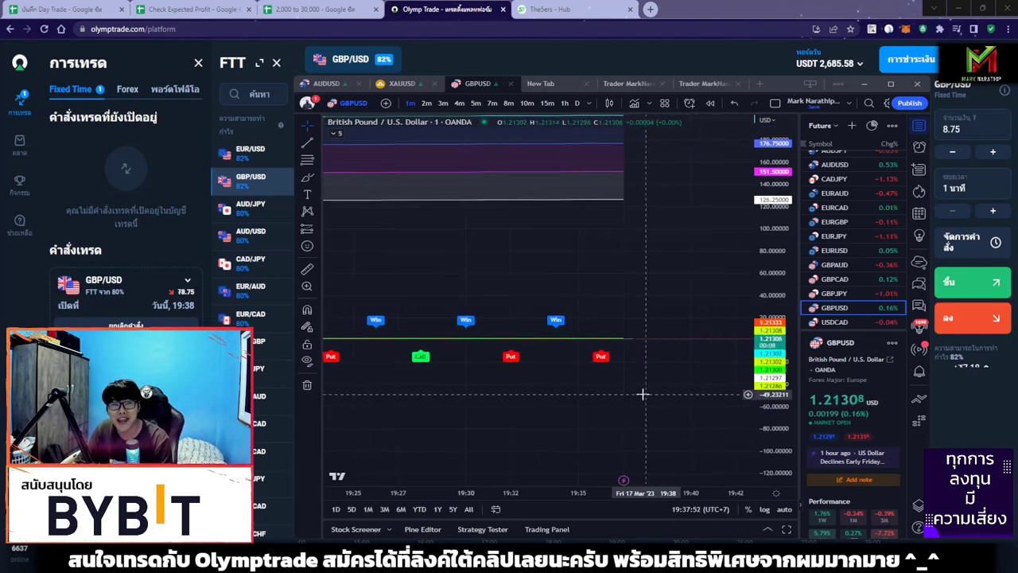
pyautogui.scroll(1, 643, 393)
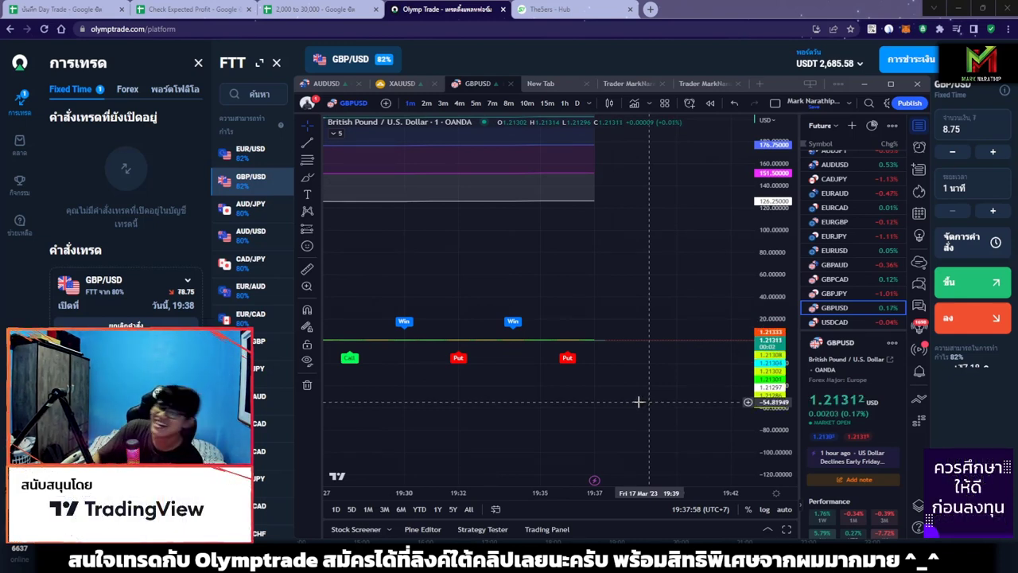
pyautogui.scroll(-1, 648, 397)
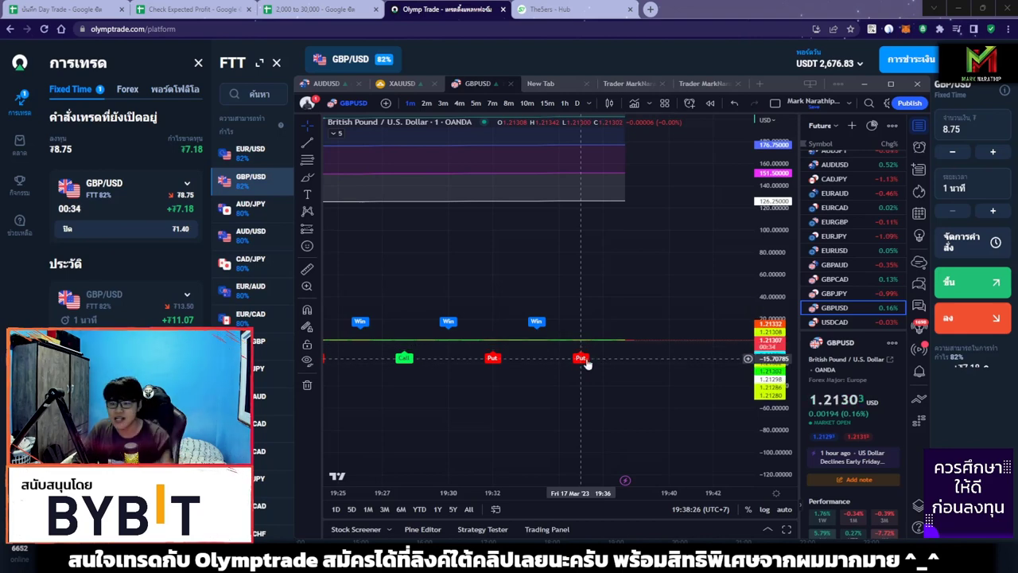
pyautogui.moveTo(778, 183); pyautogui.dragTo(776, 232)
pyautogui.moveTo(653, 236); pyautogui.dragTo(644, 391)
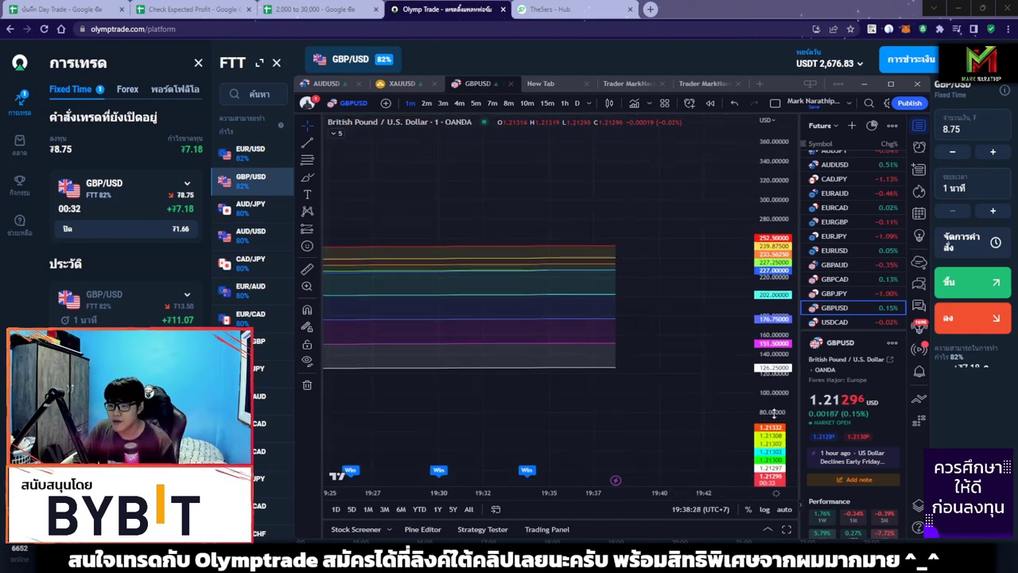
pyautogui.moveTo(774, 413); pyautogui.dragTo(766, 171)
pyautogui.moveTo(686, 167); pyautogui.dragTo(763, 159)
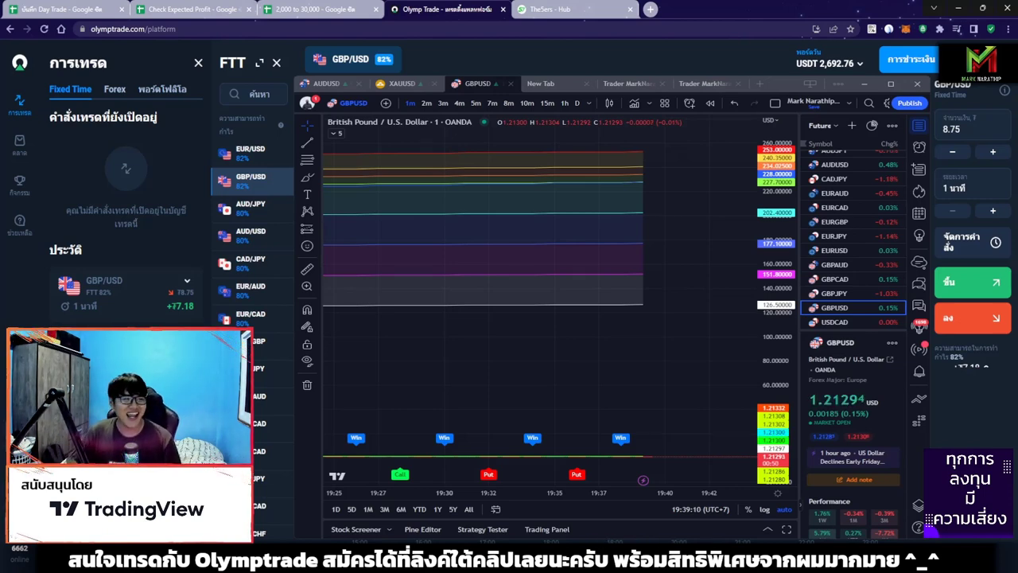
# Step: Switch to the 2,000 to 30,000 sheet and record the Olymp Trade balance of 2692.76 in J123 for level 120
pyautogui.hotkey('alt', 'Tab')
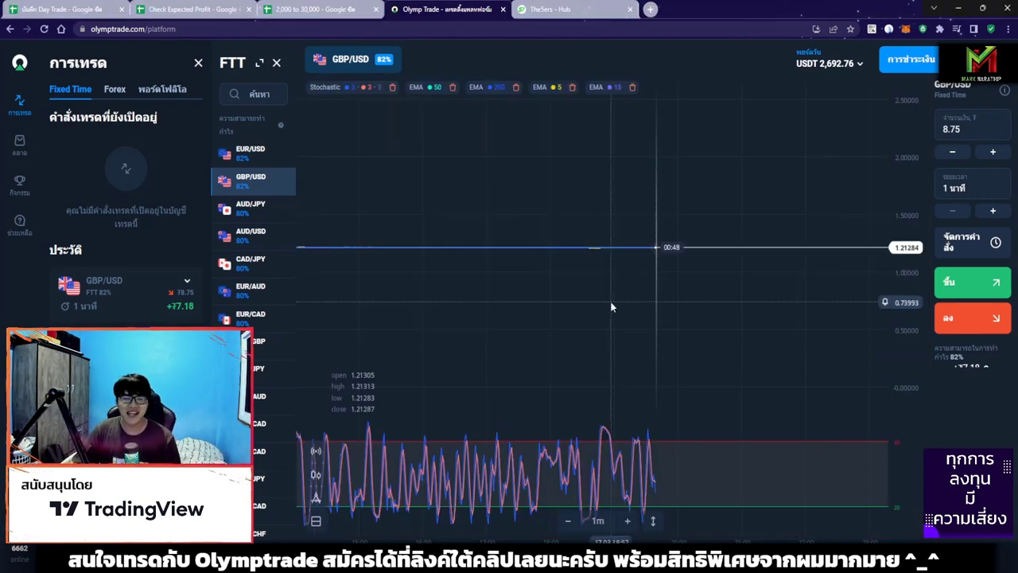
pyautogui.click(308, 10)
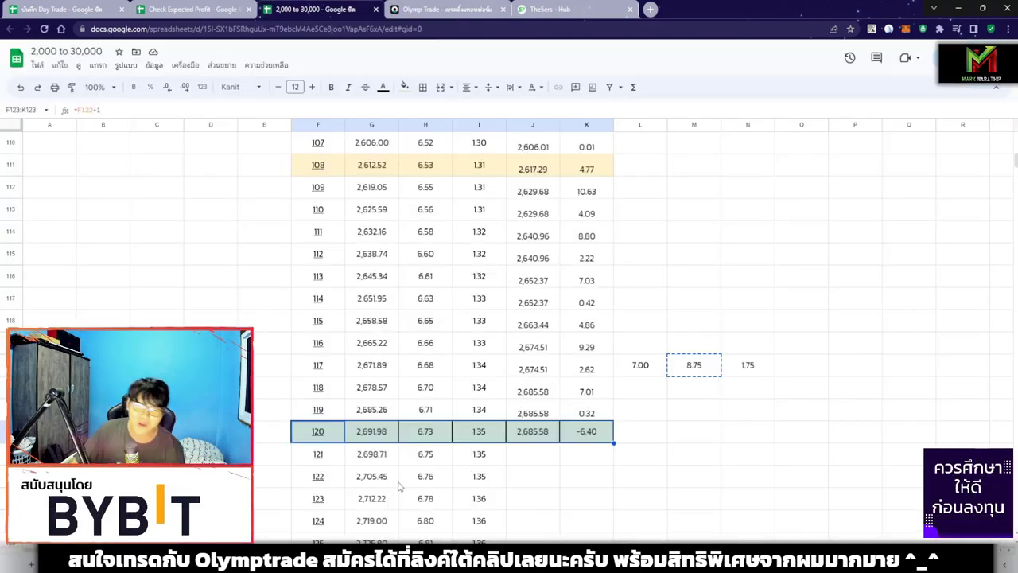
pyautogui.scroll(-3, 400, 487)
pyautogui.click(505, 384)
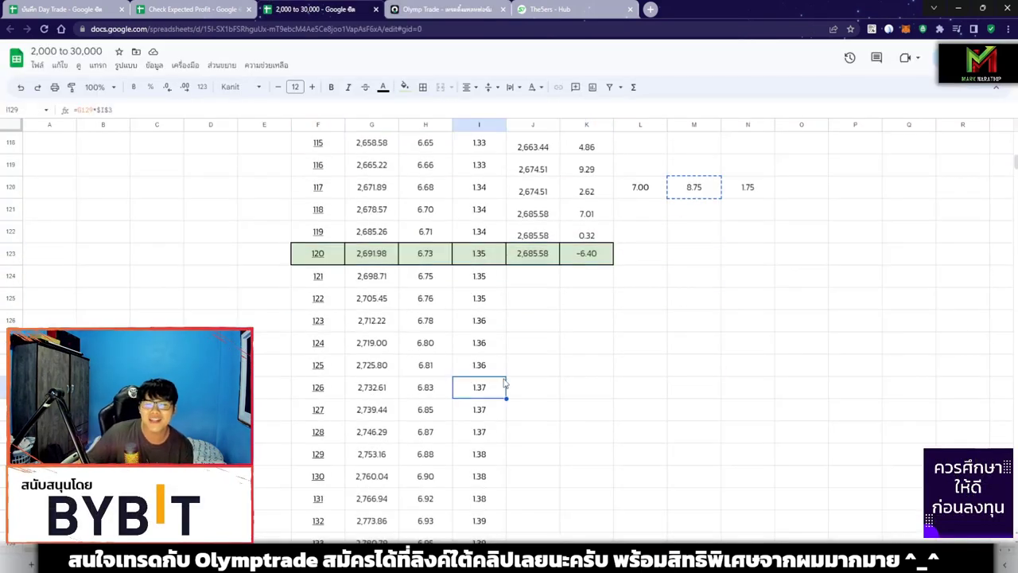
pyautogui.click(600, 254)
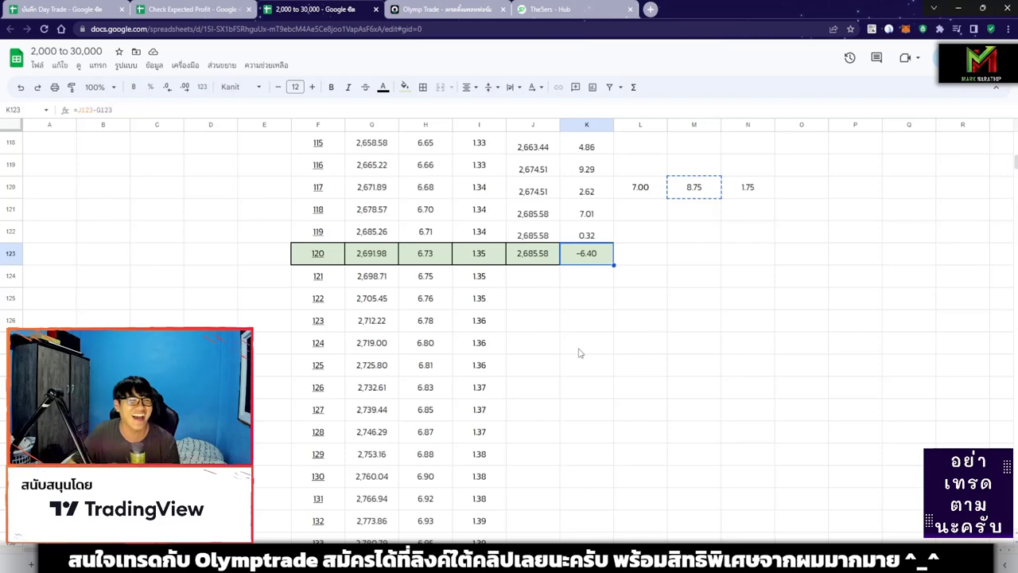
pyautogui.click(680, 297)
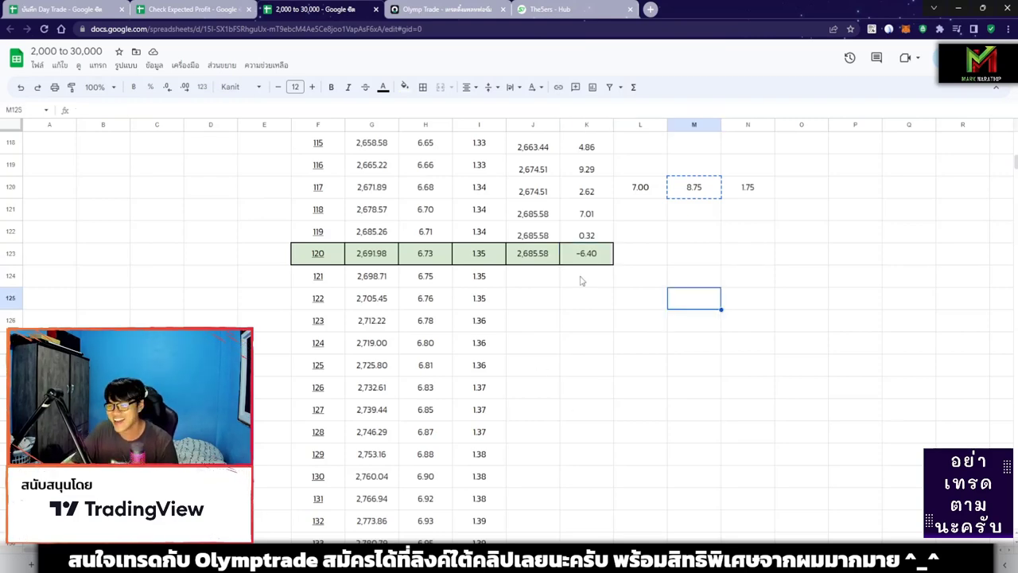
pyautogui.click(572, 260)
pyautogui.click(447, 9)
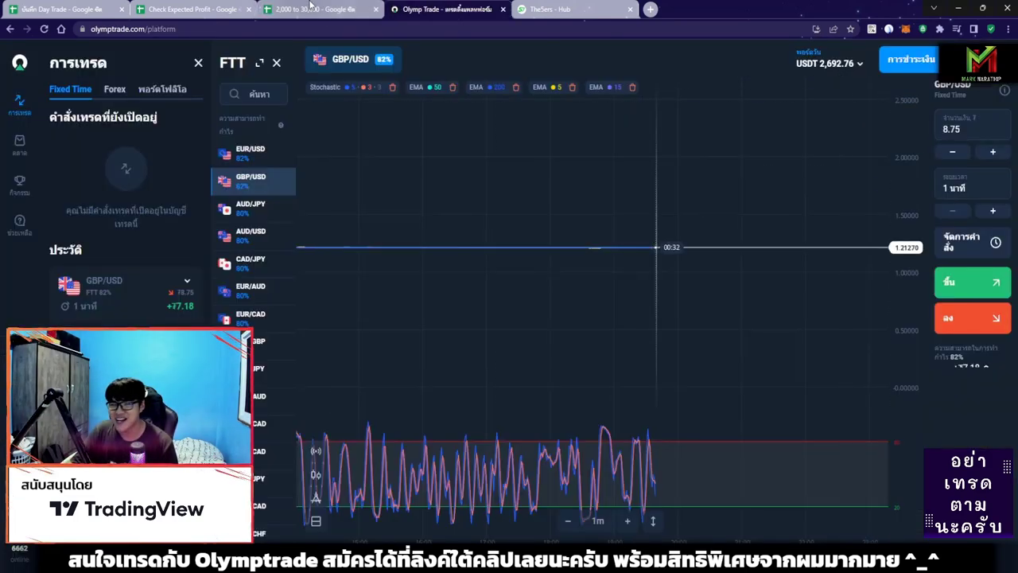
pyautogui.click(310, 9)
pyautogui.click(525, 256)
pyautogui.write('2692.76')
pyautogui.press('Return')
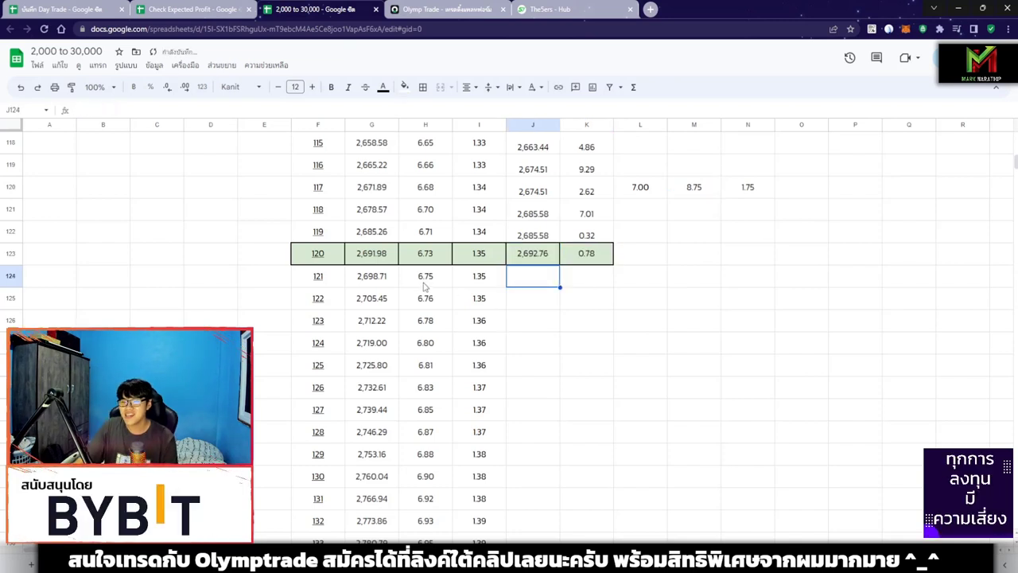
# Step: Copy the highlighted level 120 row to the level 121 row, and paste the level 119 row F122:K122 over level 120
pyautogui.moveTo(317, 260); pyautogui.dragTo(586, 255)
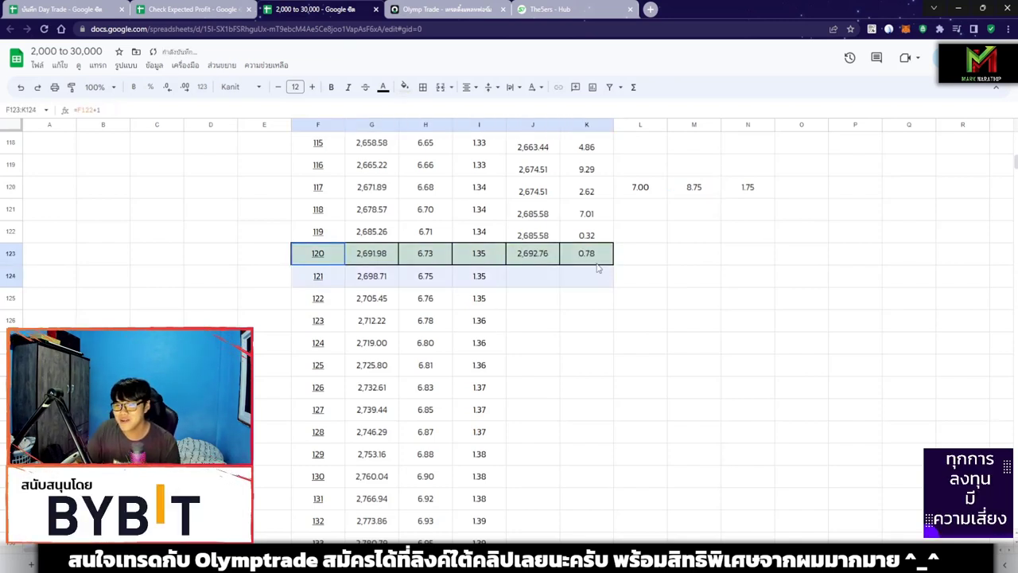
pyautogui.click(319, 285)
pyautogui.hotkey('ctrl', 'v')
pyautogui.moveTo(319, 231); pyautogui.dragTo(586, 233)
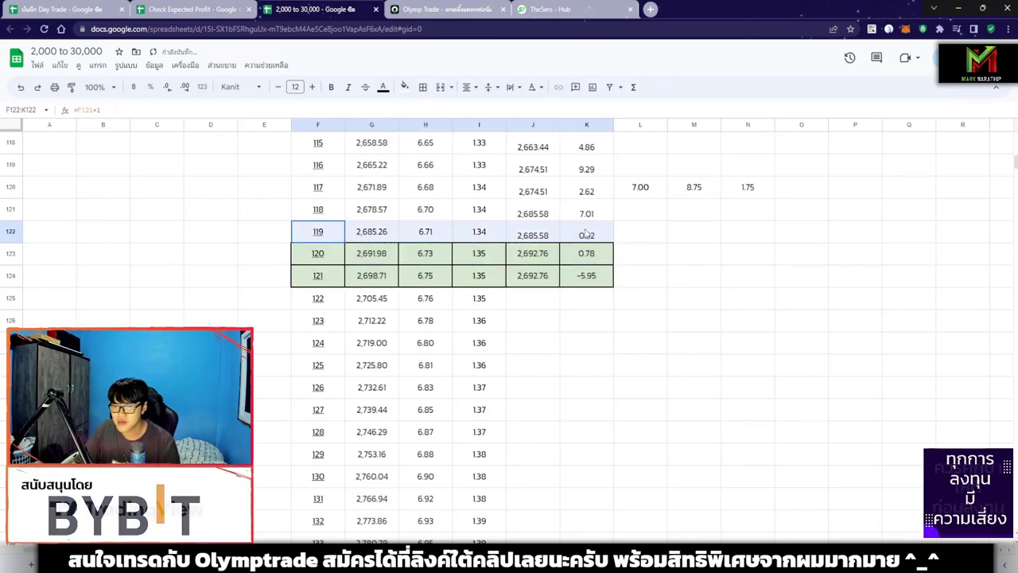
pyautogui.hotkey('ctrl', 'c')
pyautogui.press('Down')
pyautogui.hotkey('ctrl', 'v')
# Step: Copy the 2692.76 balance from J124 into J123 for level 120
pyautogui.tripleClick(536, 281)
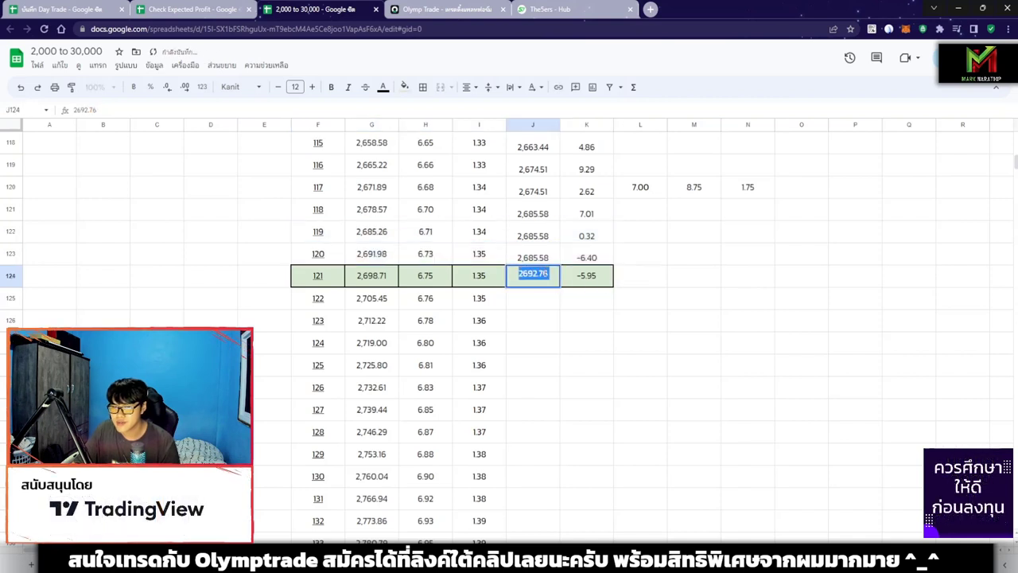
pyautogui.hotkey('ctrl', 'c')
pyautogui.tripleClick(536, 260)
pyautogui.hotkey('ctrl', 'v')
pyautogui.click(578, 348)
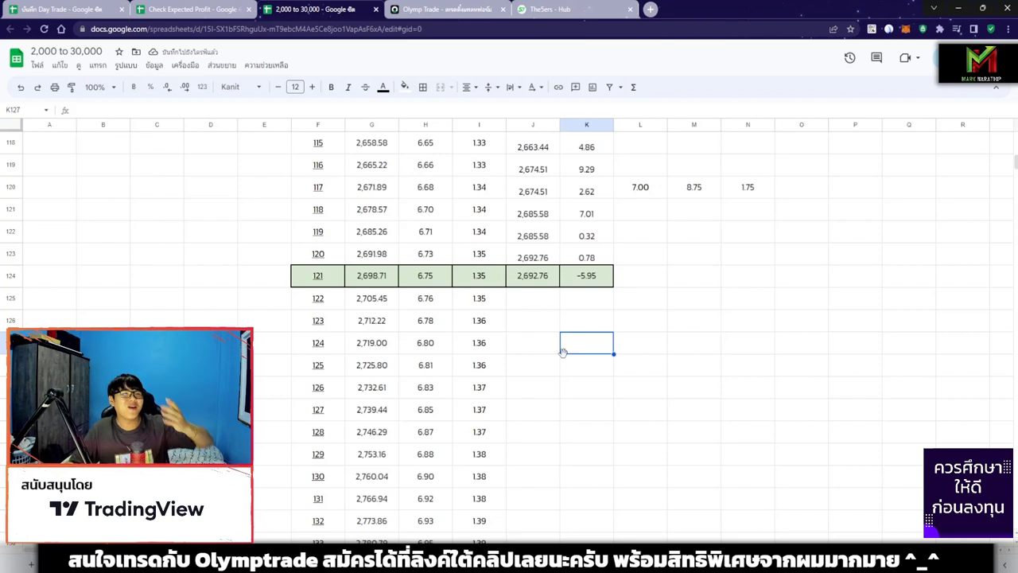
# Step: Fill the level 113 row F116:K116 with light yellow
pyautogui.click(390, 255)
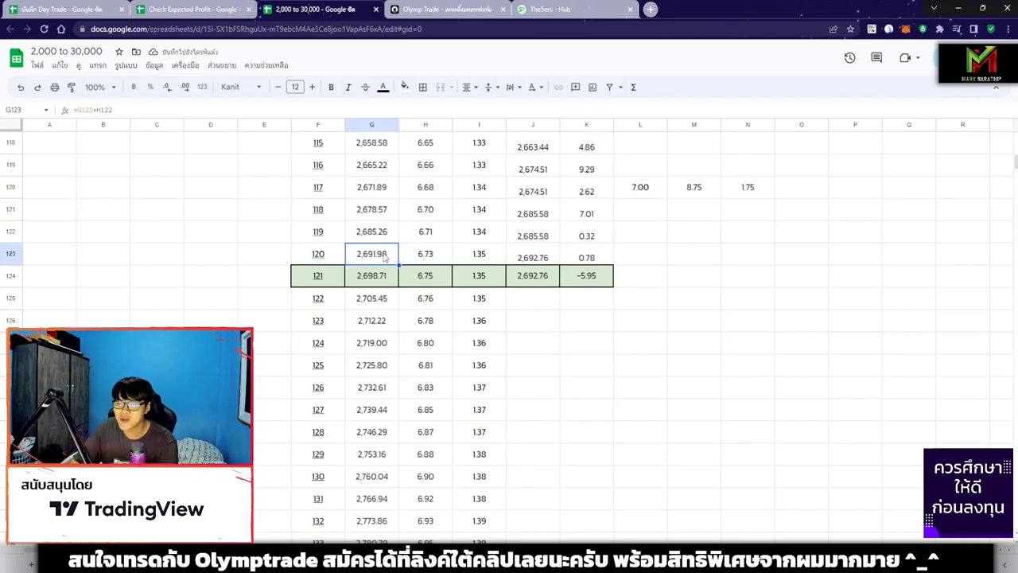
pyautogui.scroll(3, 602, 403)
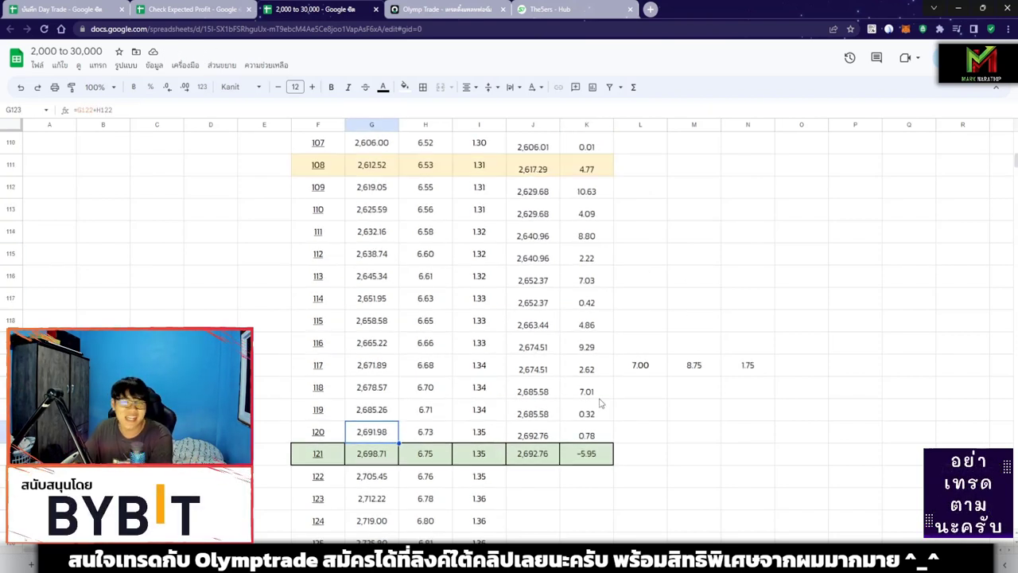
pyautogui.scroll(-2, 602, 403)
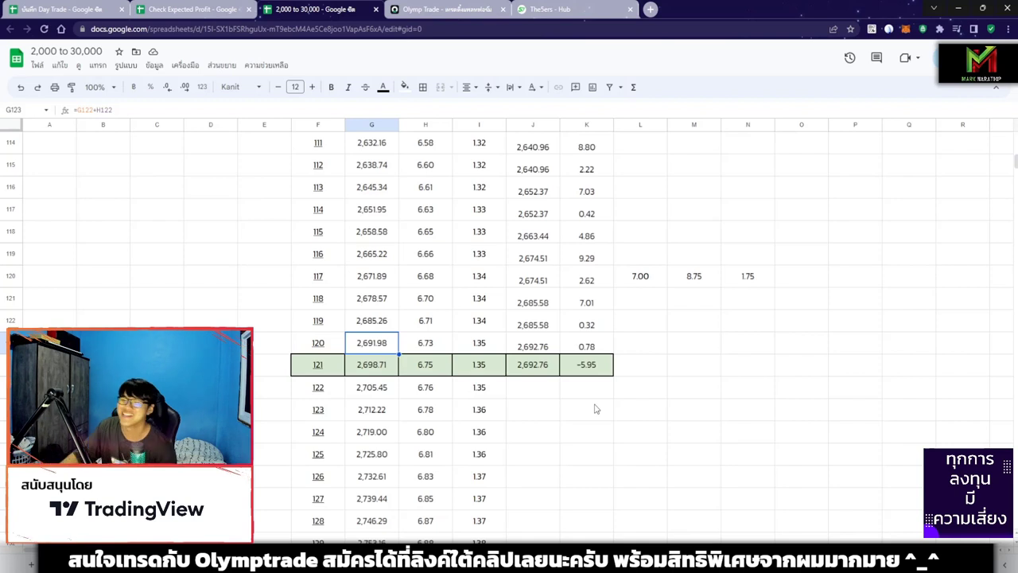
pyautogui.click(323, 196)
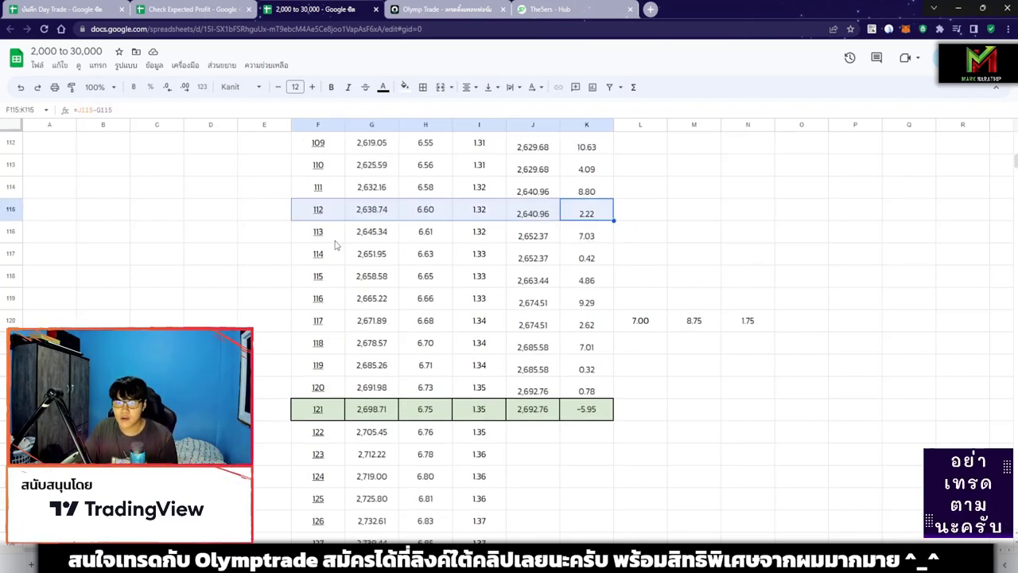
pyautogui.scroll(1, 510, 290)
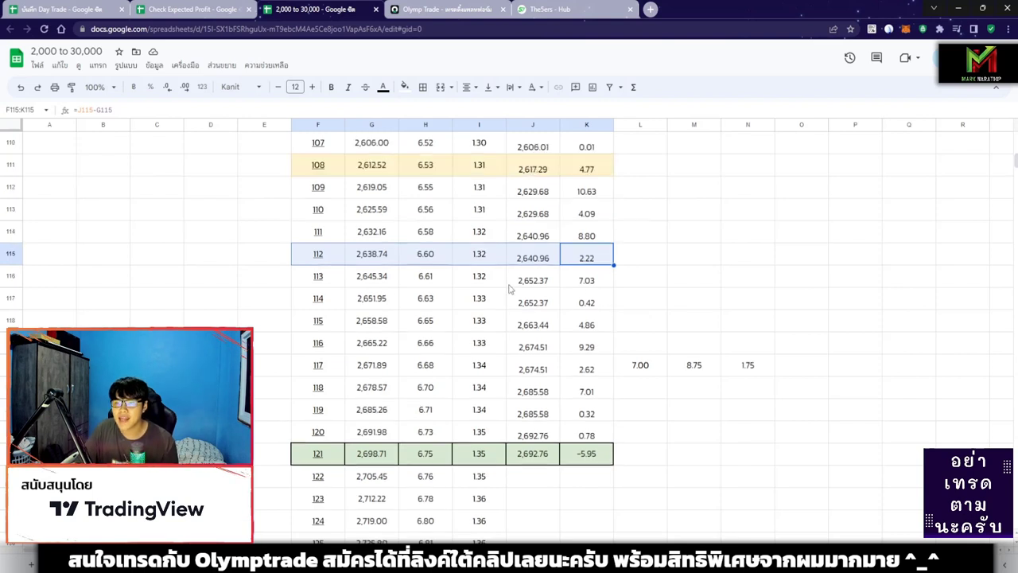
pyautogui.moveTo(331, 284); pyautogui.dragTo(586, 280)
pyautogui.click(404, 86)
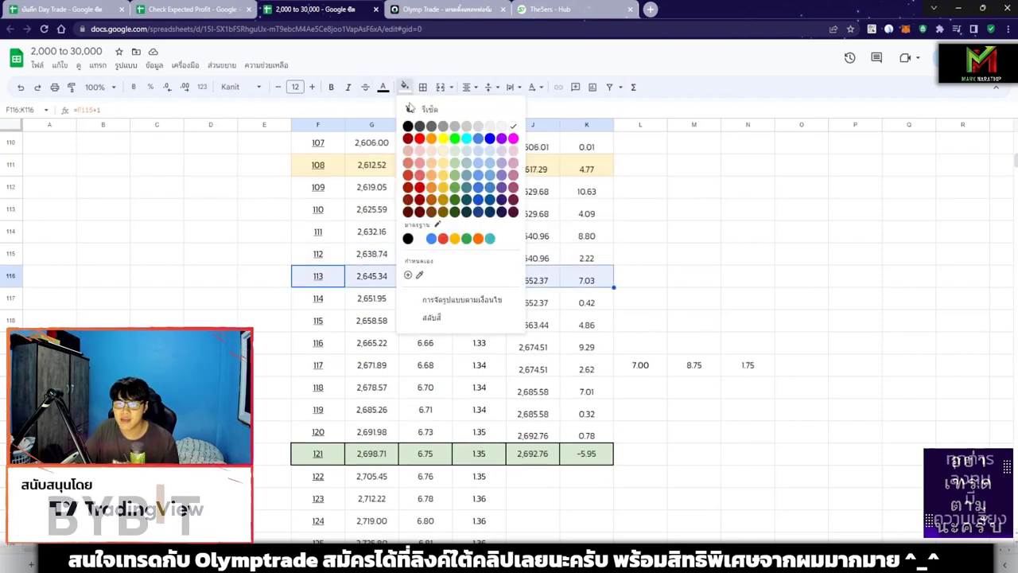
pyautogui.click(446, 157)
# Step: Review the level 108 row, and check the selection statistics for levels 113 to 120 in F116:F123
pyautogui.scroll(1, 445, 239)
pyautogui.moveTo(586, 212); pyautogui.dragTo(323, 209)
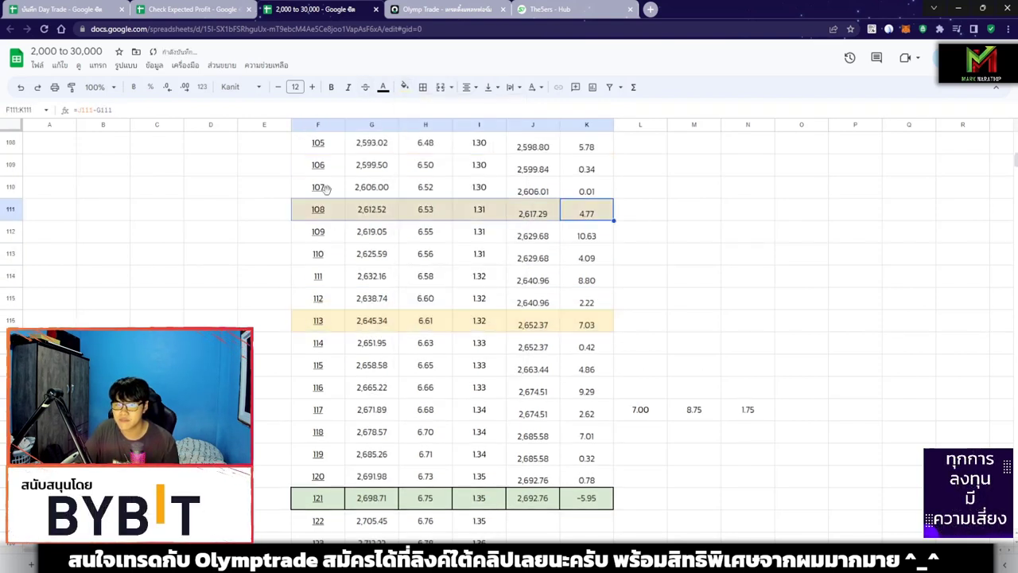
pyautogui.click(688, 343)
pyautogui.scroll(-2, 688, 343)
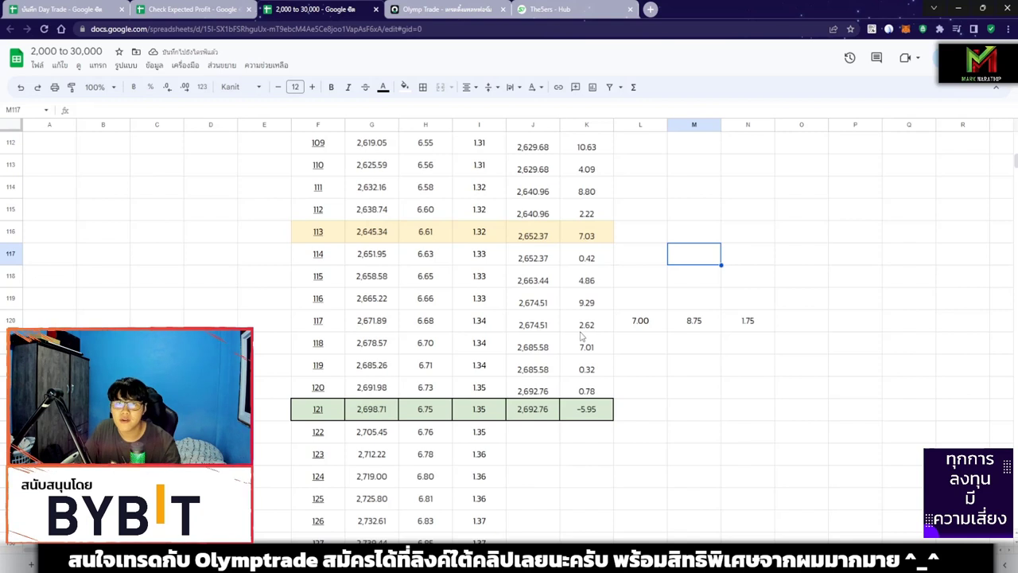
pyautogui.scroll(-1, 579, 336)
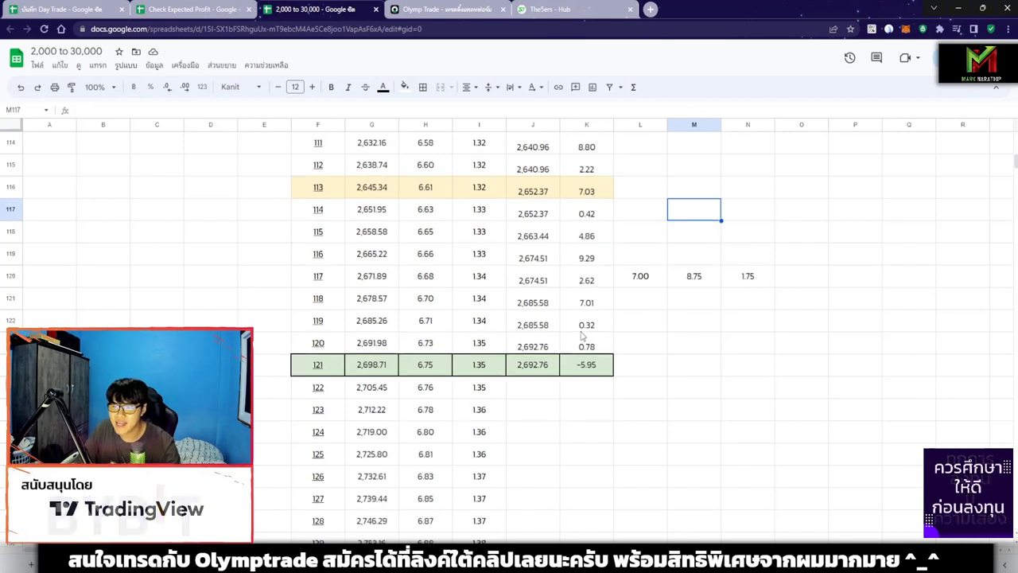
pyautogui.click(319, 347)
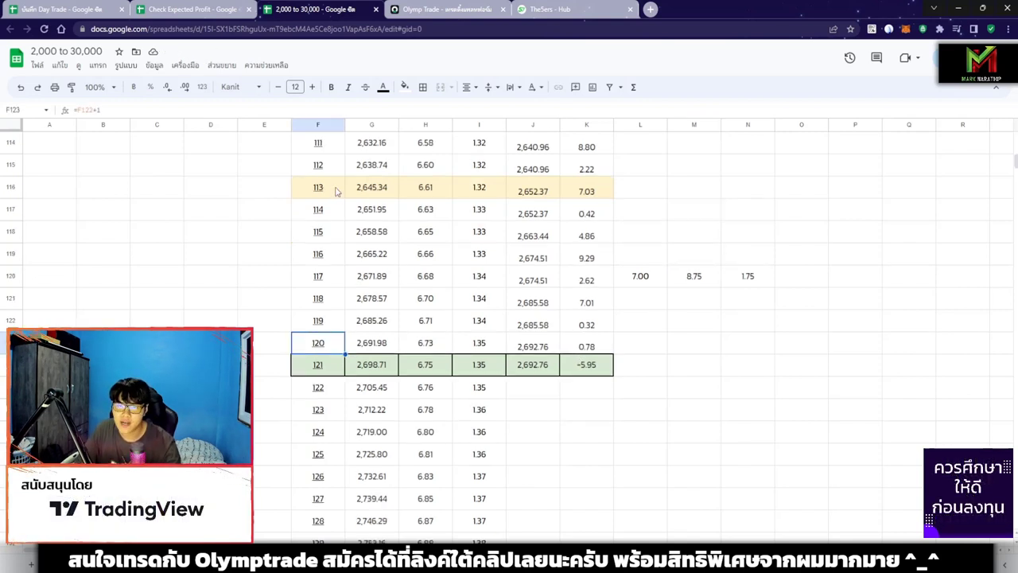
pyautogui.moveTo(337, 191); pyautogui.dragTo(338, 343)
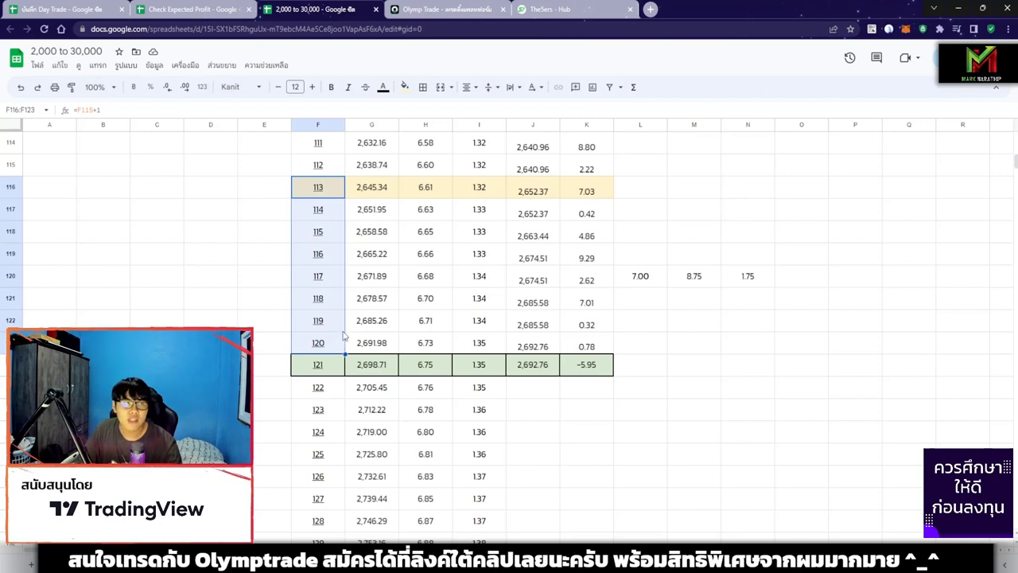
pyautogui.click(891, 564)
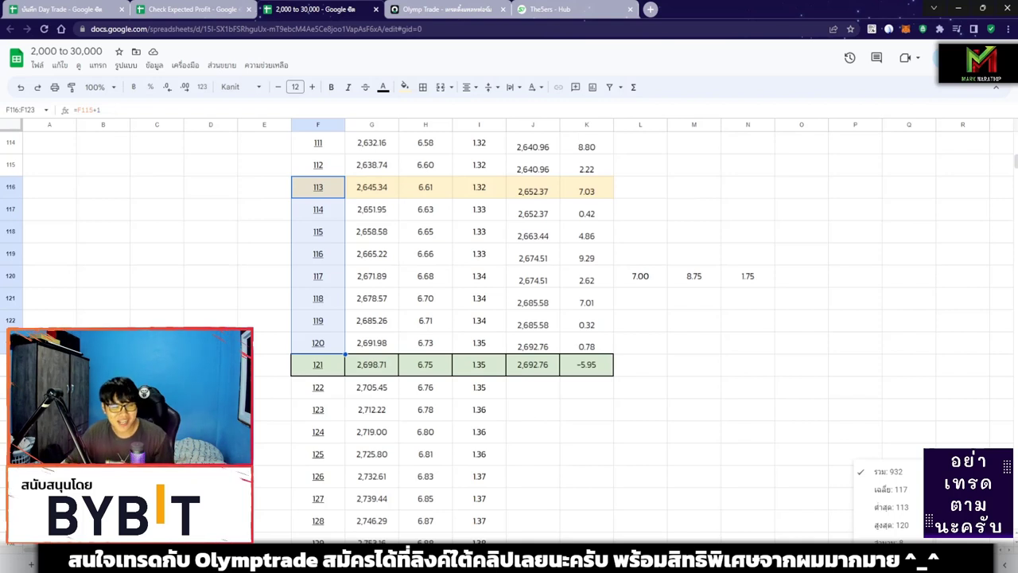
pyautogui.hotkey('alt', 'Tab')
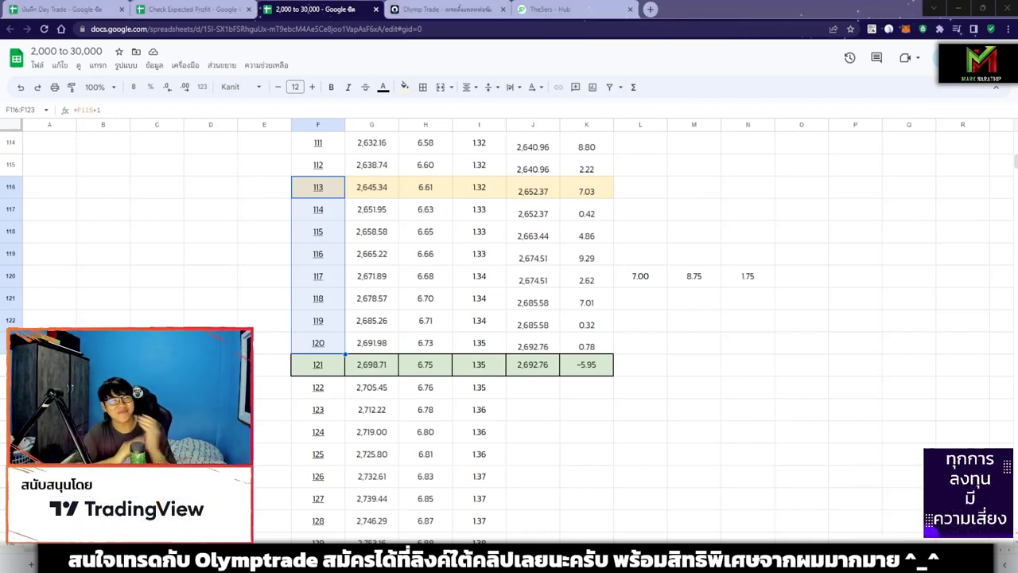
# Step: Clear the stake calculation values from cells L120:O121 beside the level 117 row
pyautogui.click(571, 346)
pyautogui.click(651, 389)
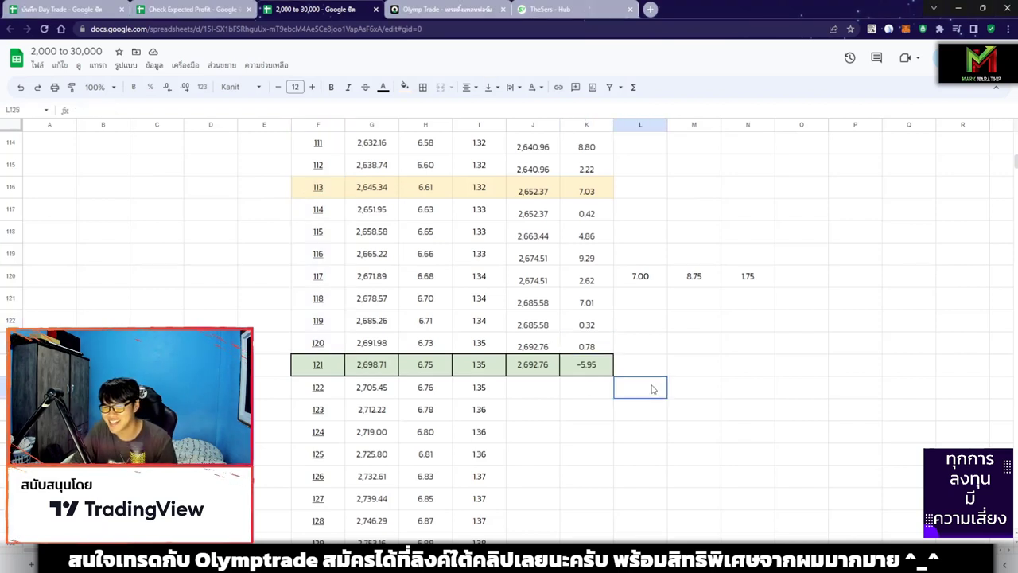
pyautogui.moveTo(640, 276); pyautogui.dragTo(805, 299)
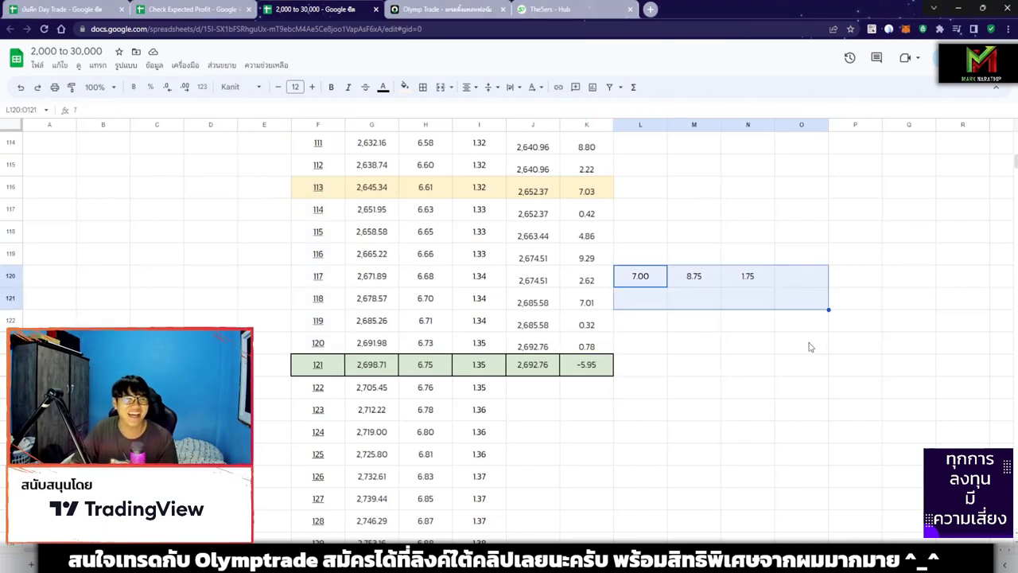
pyautogui.press('Delete')
pyautogui.click(691, 351)
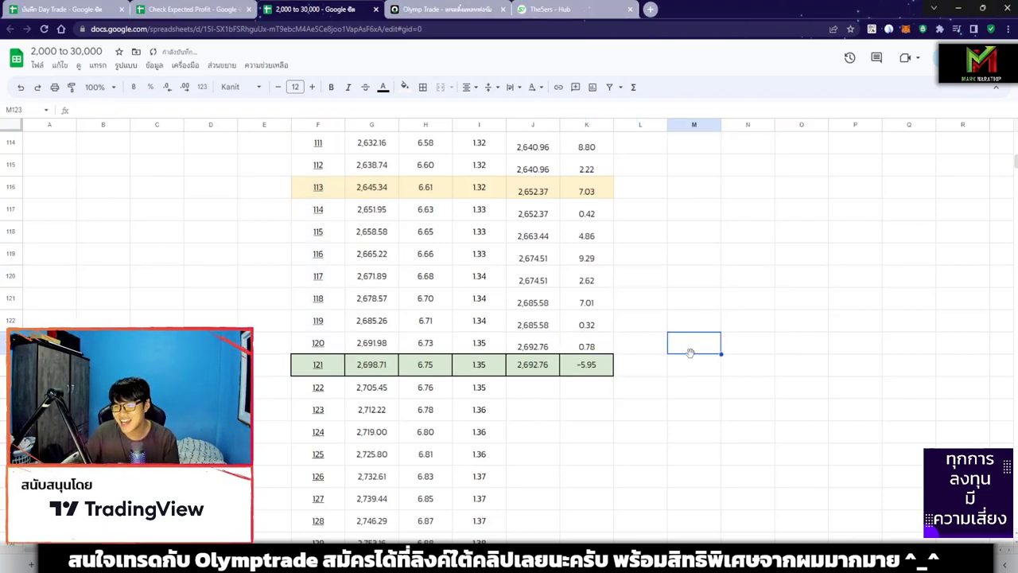
pyautogui.click(579, 346)
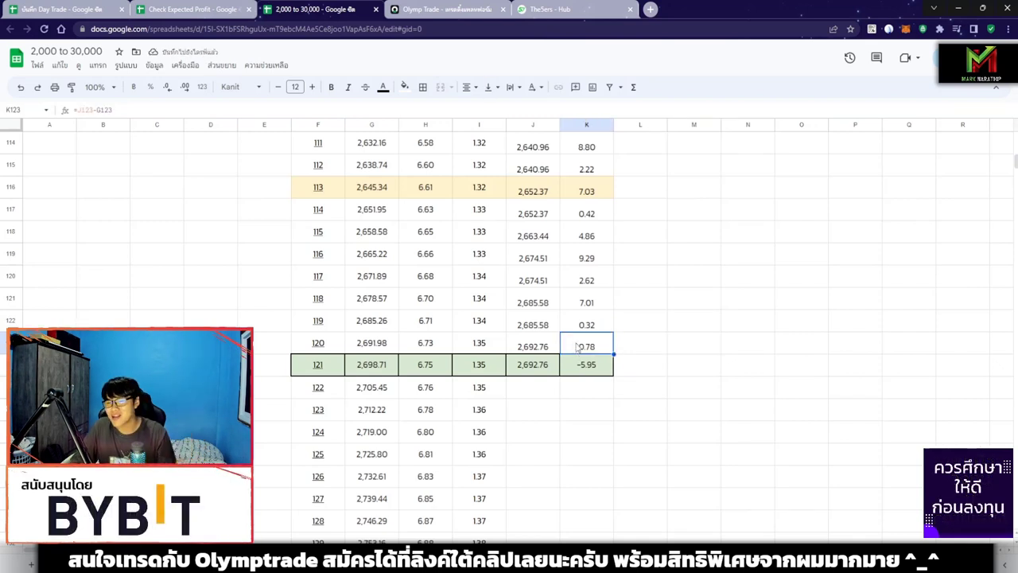
pyautogui.click(530, 364)
pyautogui.click(565, 404)
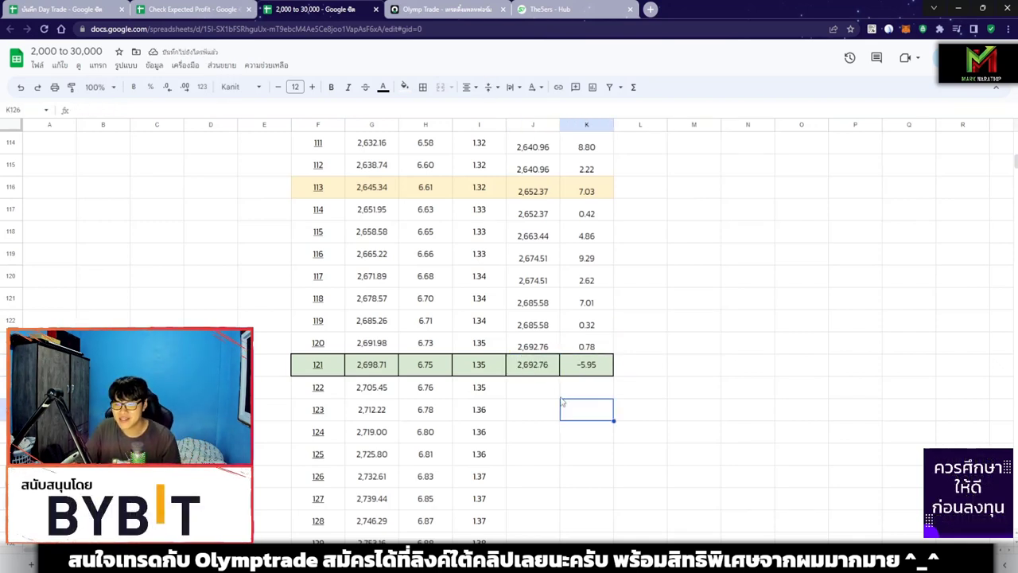
# Step: Open the บันทึก Day Trade spreadsheet and record the balance 2692.76 in M56 for trade 45
pyautogui.click(134, 10)
pyautogui.moveTo(76, 10); pyautogui.dragTo(327, 9)
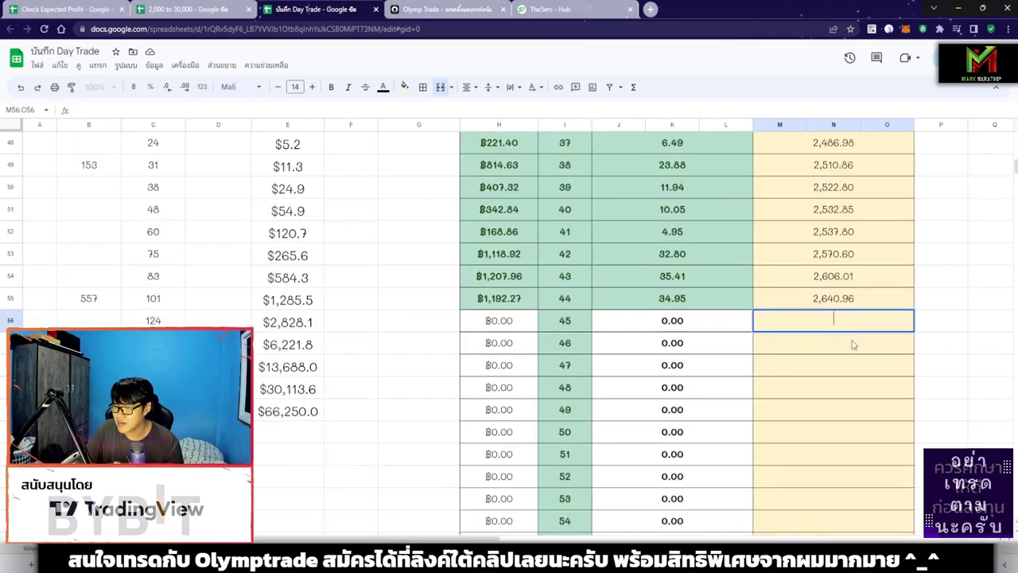
pyautogui.write('2692.76')
pyautogui.press('Return')
pyautogui.hscroll(1, 581, 364)
pyautogui.click(579, 325)
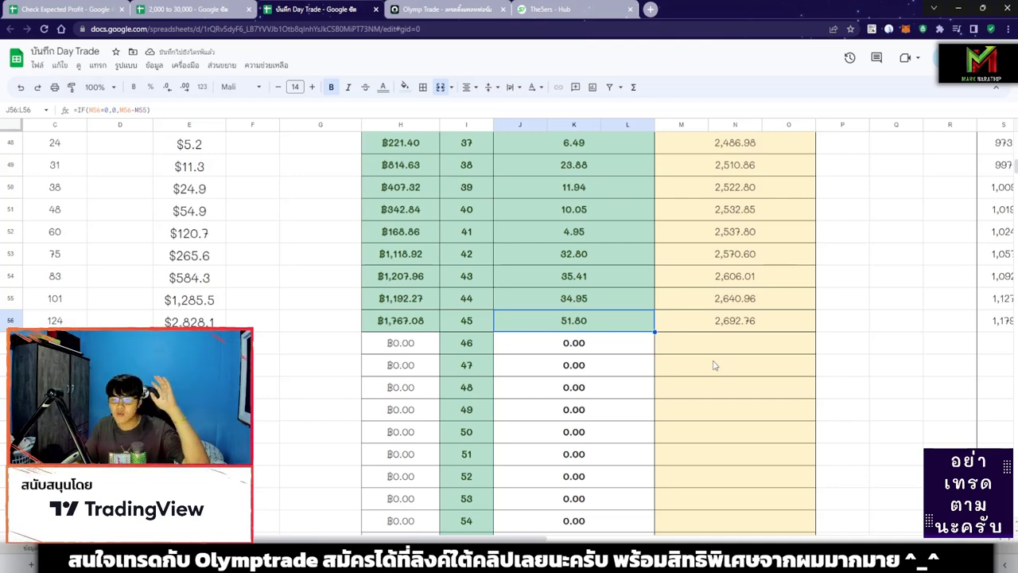
# Step: Look through the open spreadsheets and review trade 45's dollar and baht profit in the Day Trade log
pyautogui.hotkey('ctrl', 'shift', 'Tab')
pyautogui.hotkey('ctrl', 'shift', 'Tab')
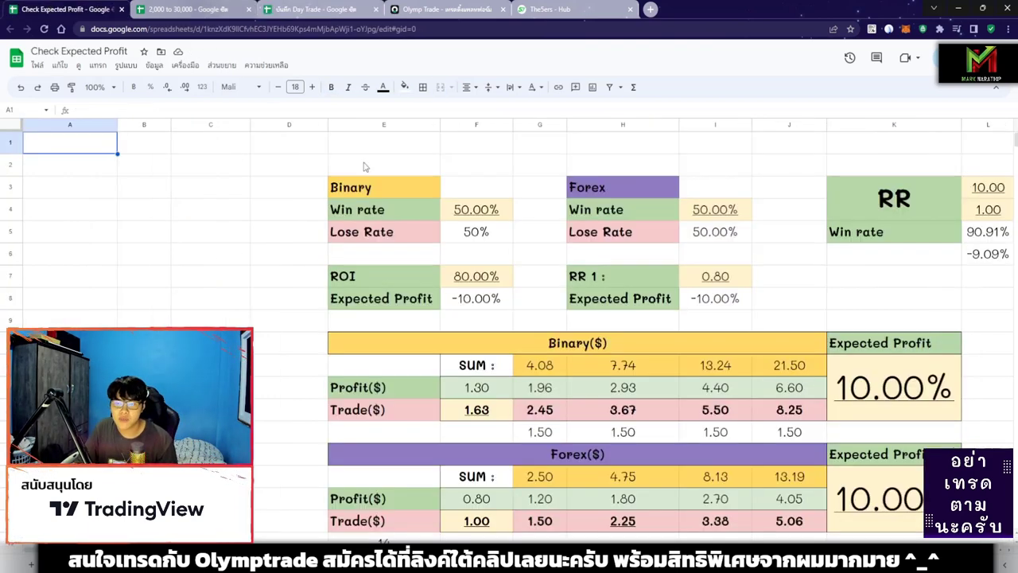
pyautogui.hotkey('ctrl', 'Tab')
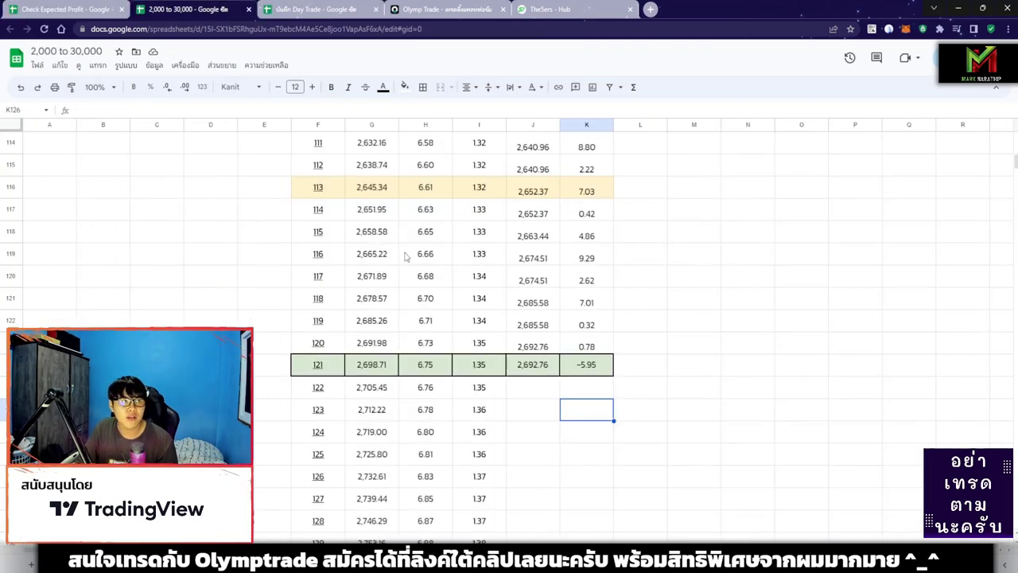
pyautogui.hotkey('ctrl', 'Tab')
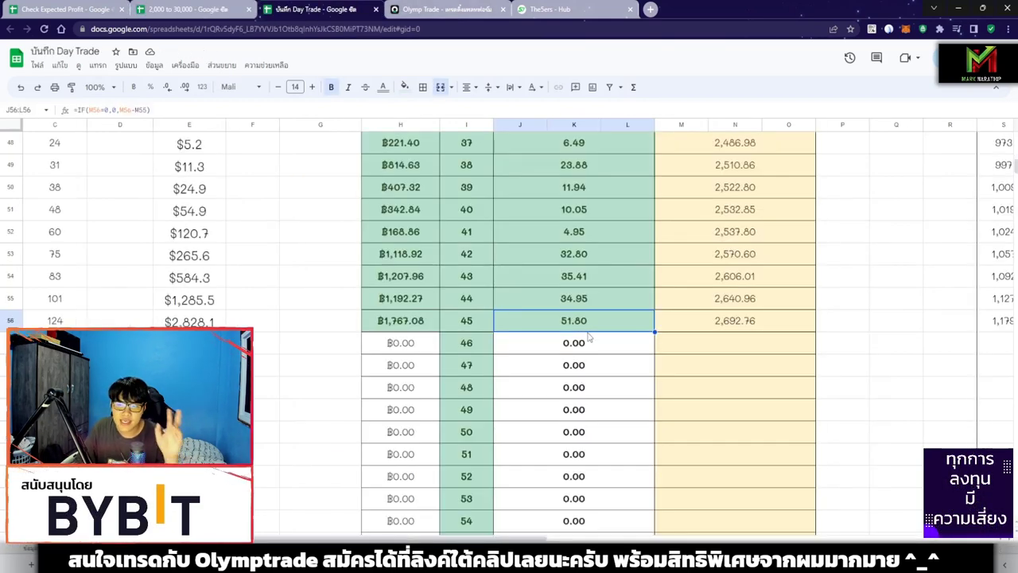
pyautogui.scroll(-1, 585, 341)
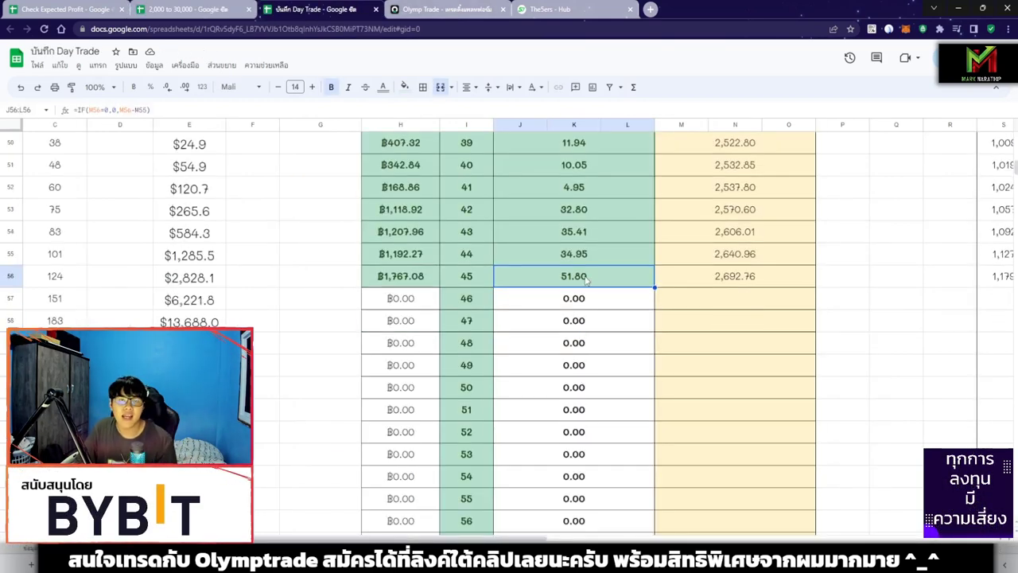
pyautogui.click(403, 275)
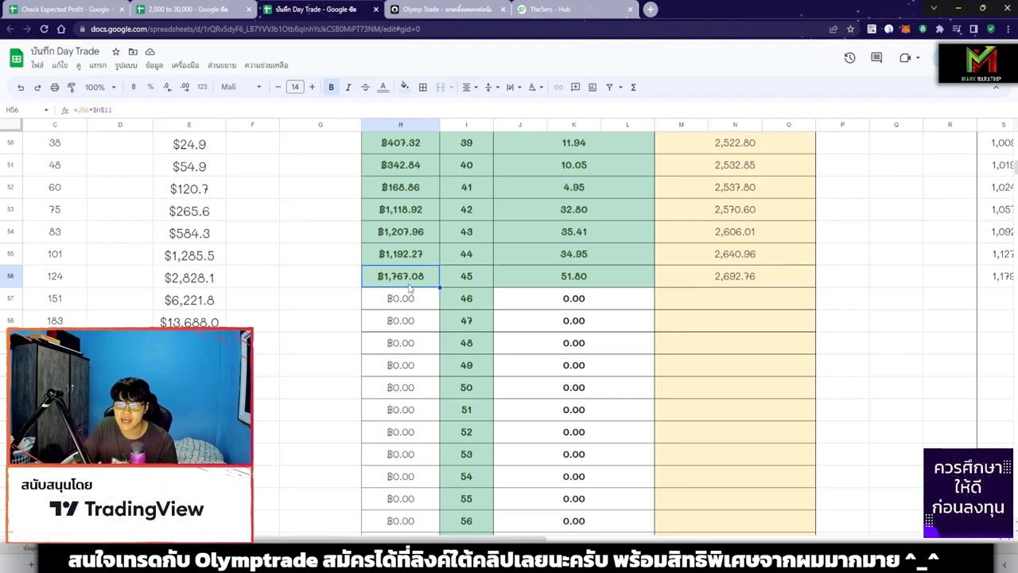
pyautogui.click(749, 342)
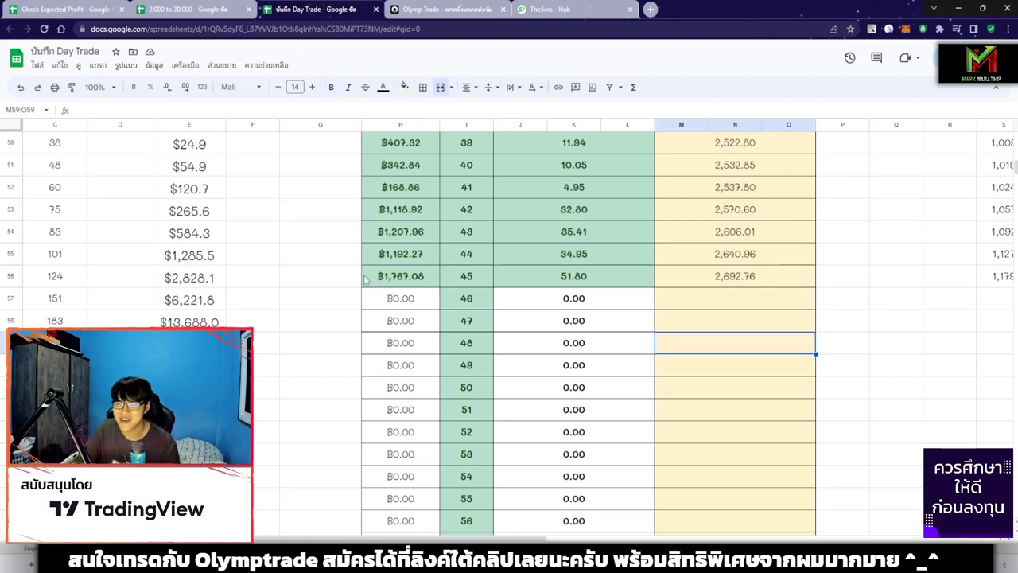
pyautogui.click(726, 312)
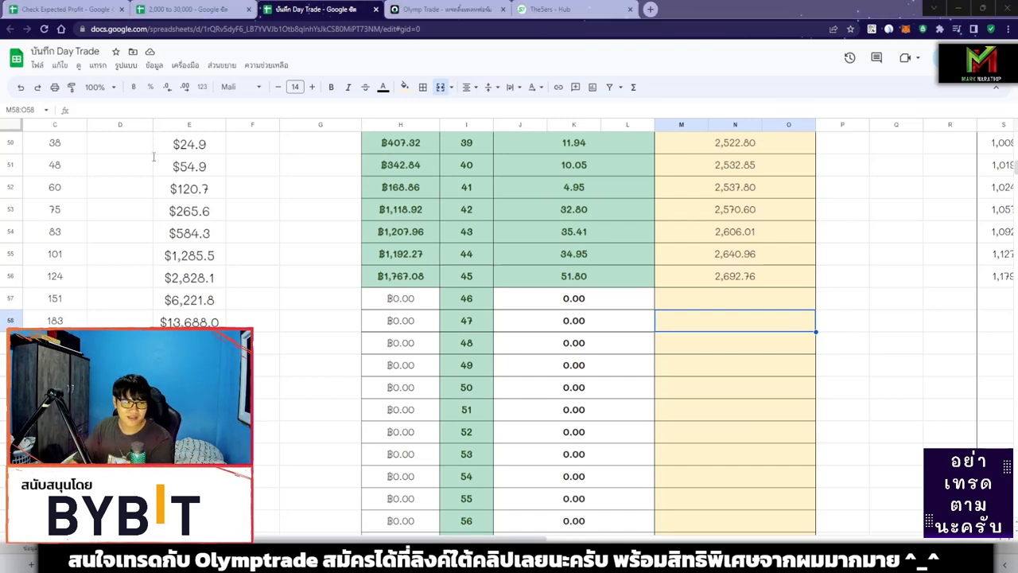
# Step: Bring the YouTube Studio page into the browser window, and review the GBP/USD trade history on Olymp Trade
pyautogui.moveTo(152, 153); pyautogui.dragTo(487, 11)
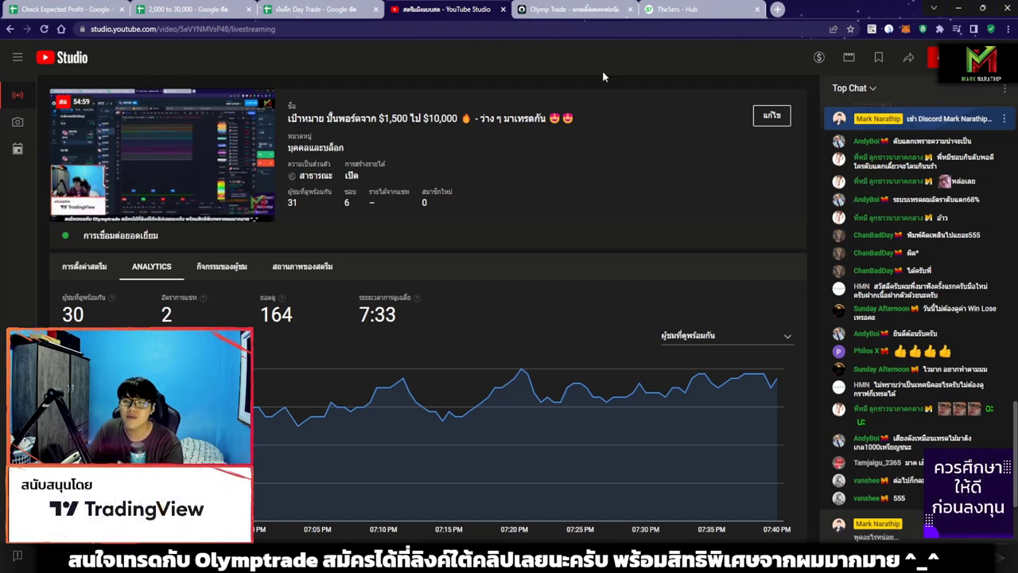
pyautogui.click(318, 9)
pyautogui.click(571, 6)
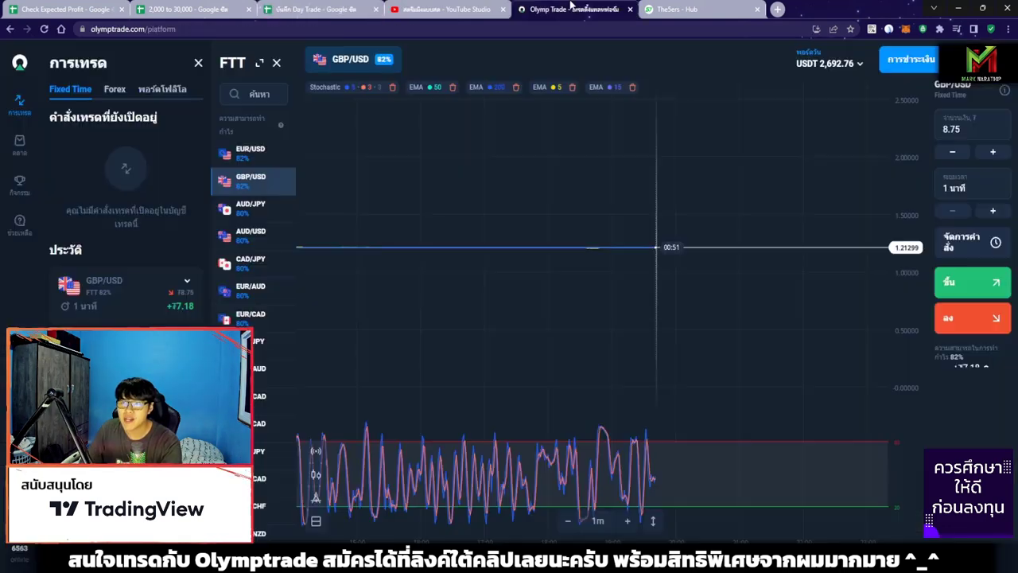
pyautogui.scroll(-3, 145, 248)
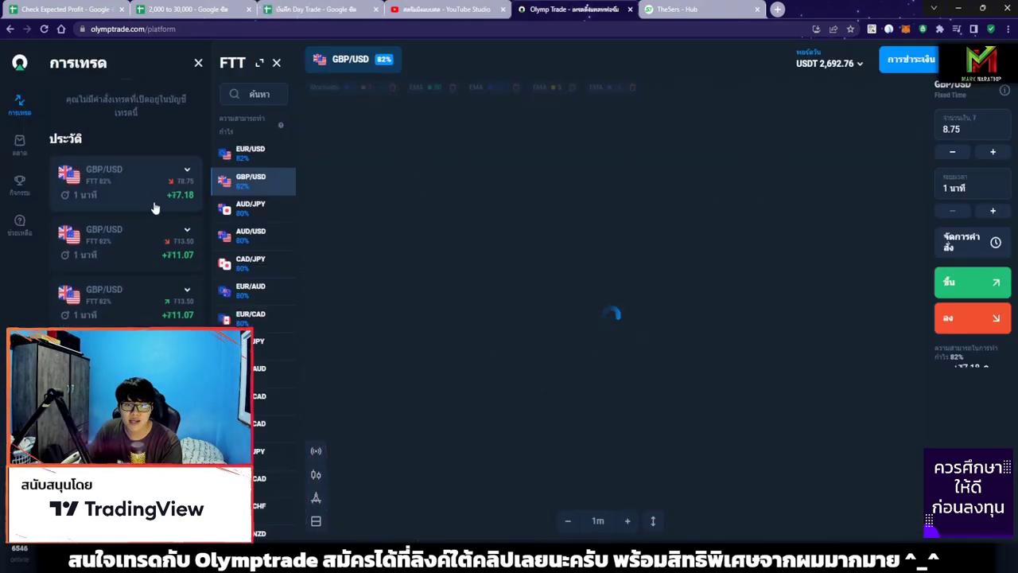
pyautogui.scroll(-2, 155, 208)
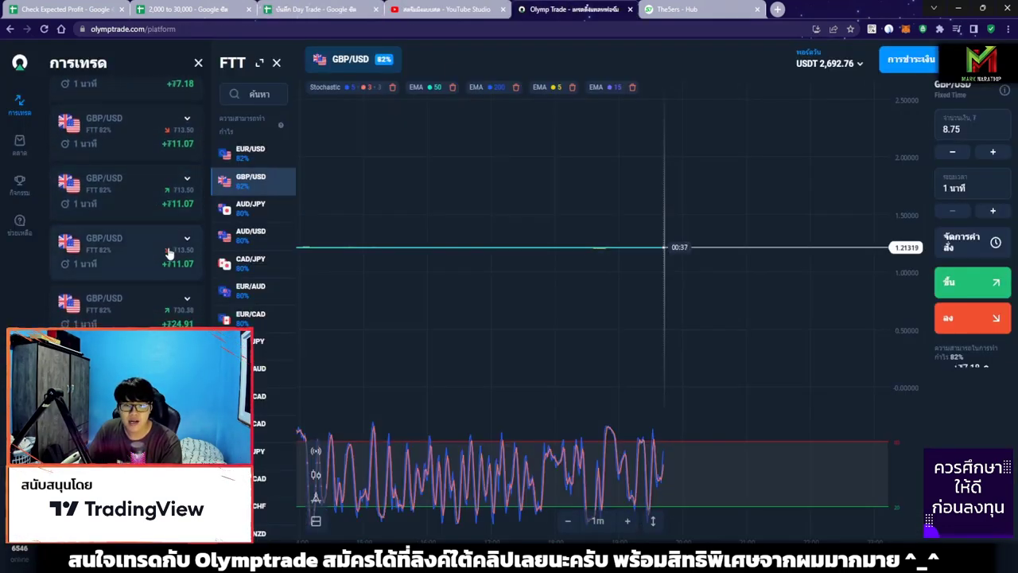
pyautogui.scroll(-2, 171, 255)
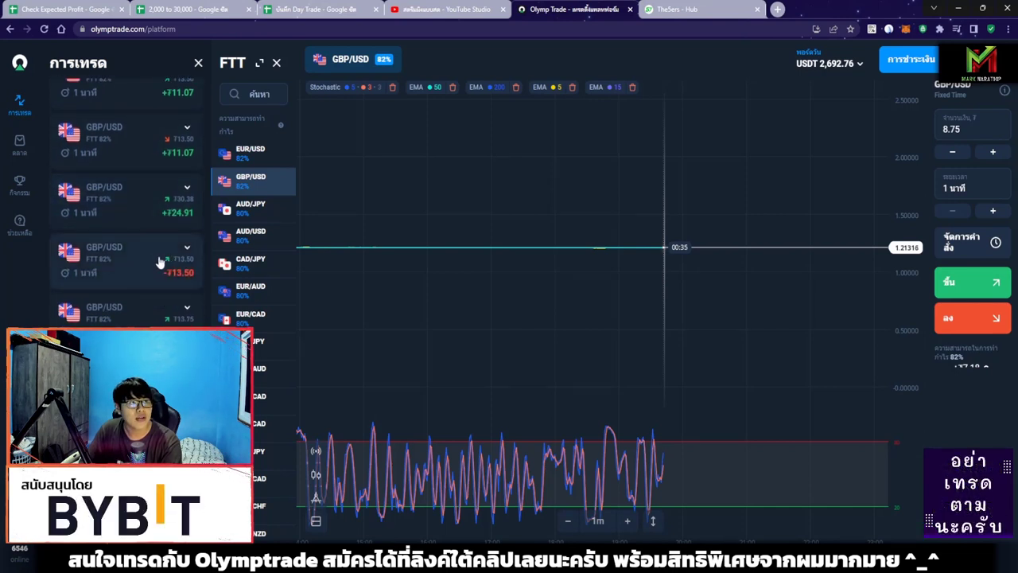
pyautogui.scroll(5, 167, 271)
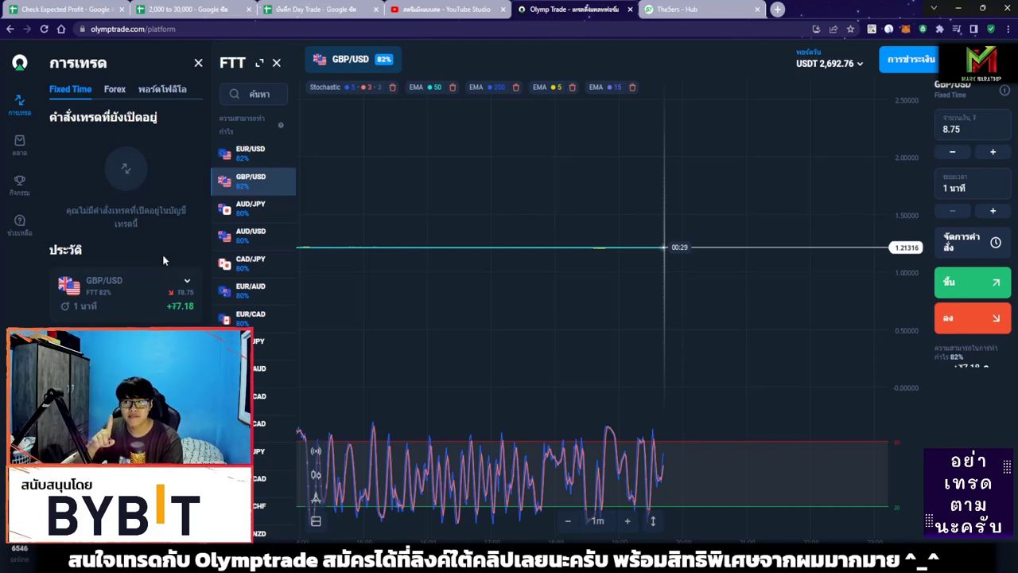
# Step: Calculate 5 ÷ 6 as a percentage with Google's calculator by multiplying the quotient by 100
pyautogui.click(777, 8)
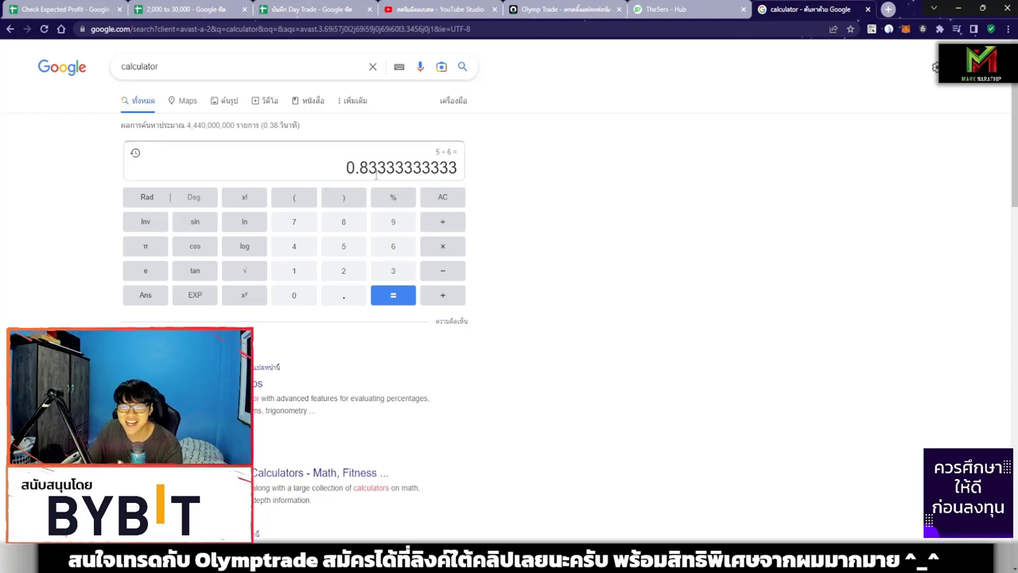
pyautogui.click(443, 247)
pyautogui.click(293, 275)
pyautogui.click(293, 295)
pyautogui.click(293, 295)
pyautogui.click(393, 295)
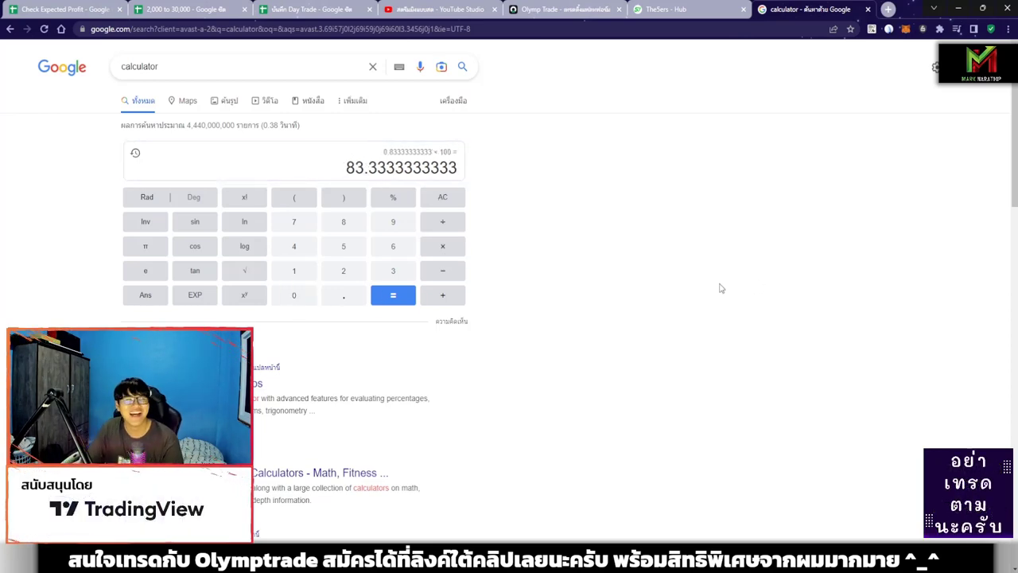
# Step: Return to Olymp Trade and enter 1 as the GBP/USD trade amount
pyautogui.click(563, 9)
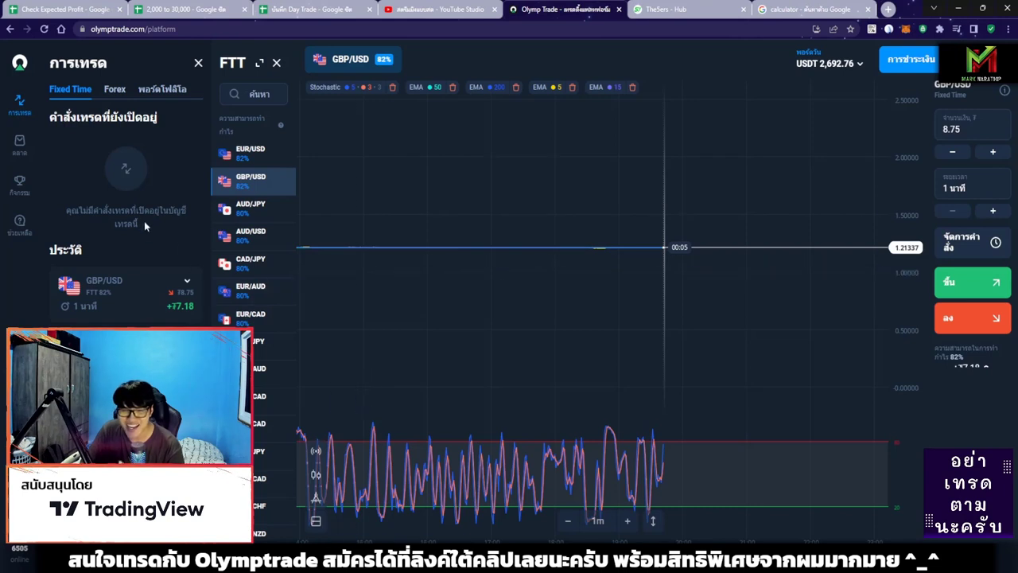
pyautogui.moveTo(632, 299); pyautogui.dragTo(565, 274)
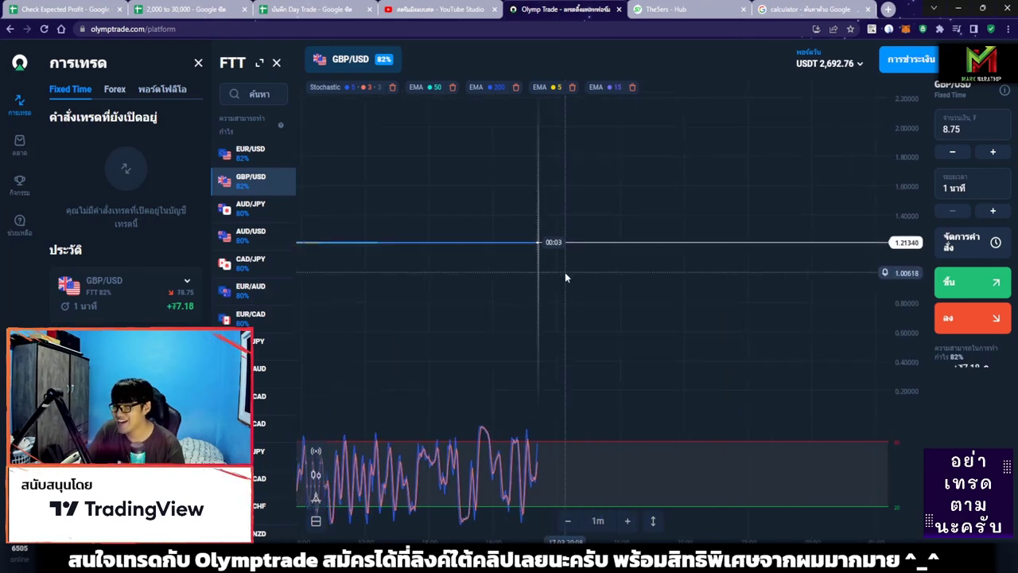
pyautogui.moveTo(975, 128); pyautogui.dragTo(946, 158)
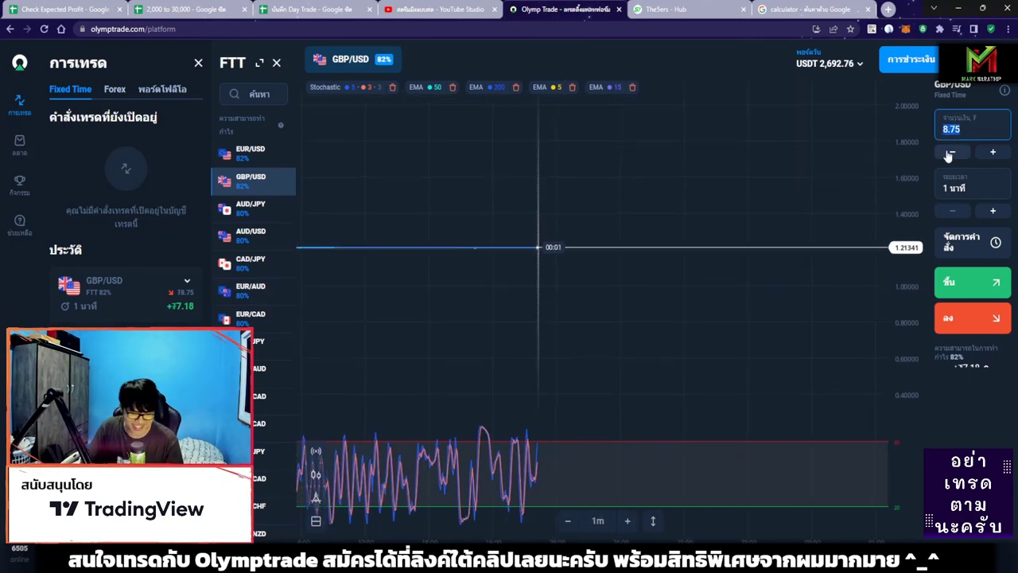
pyautogui.write('1')
# Step: Glance at the YouTube Studio live dashboard, and examine the latest point on the dark cumulative profit chart in the Day Trade spreadsheet
pyautogui.click(438, 9)
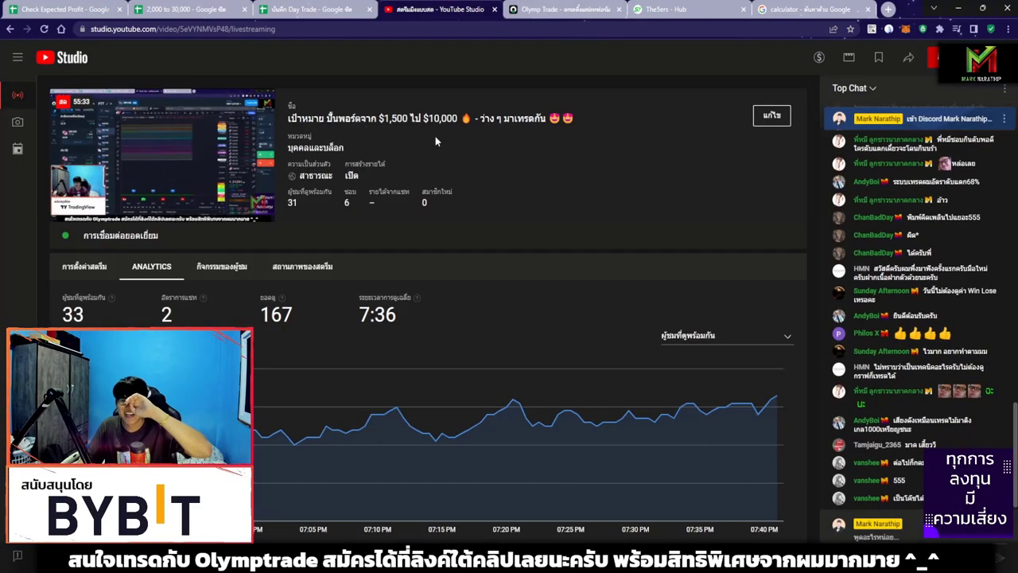
pyautogui.click(306, 9)
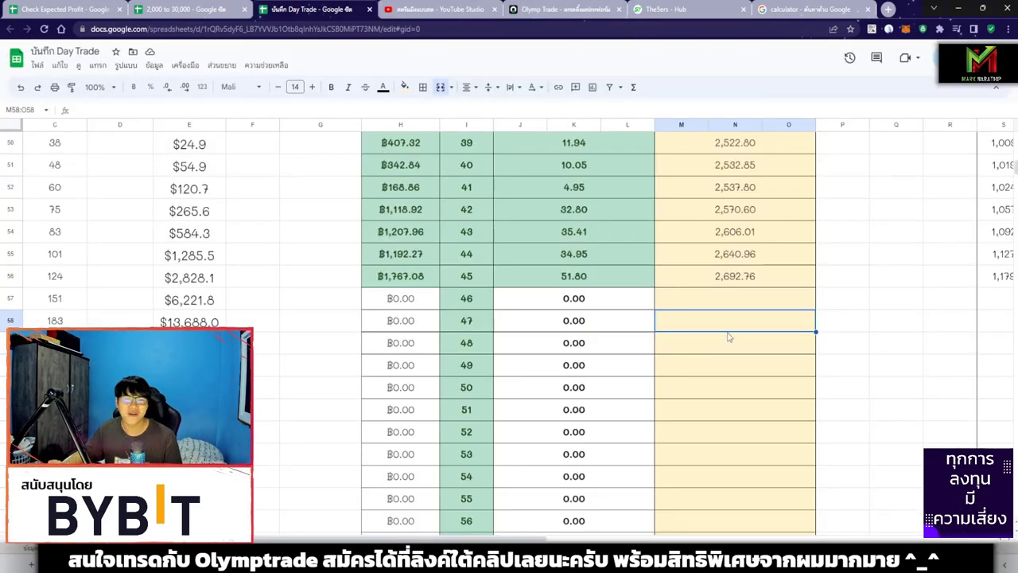
pyautogui.hscroll(6, 661, 337)
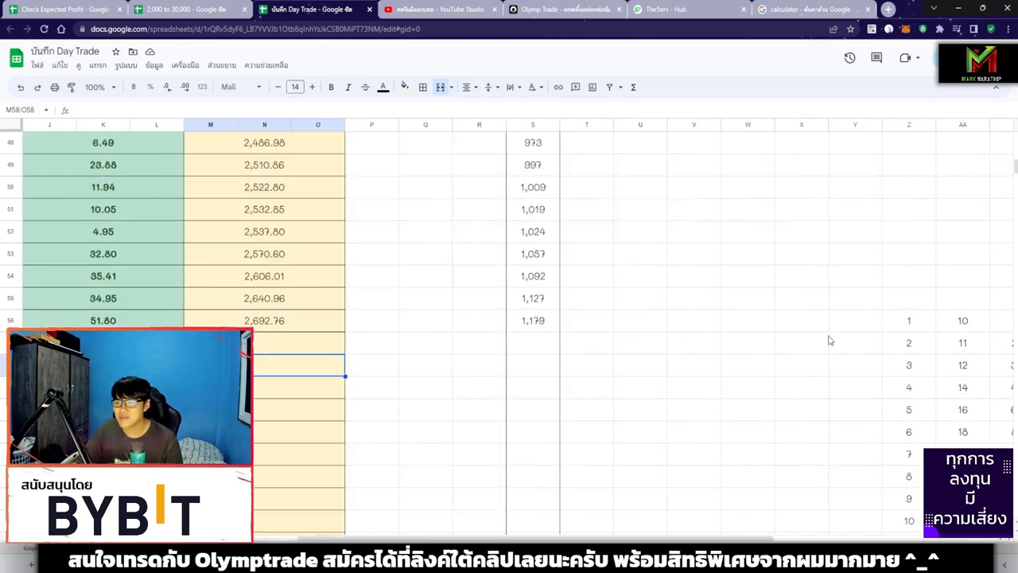
pyautogui.scroll(10, 827, 342)
pyautogui.scroll(6, 817, 354)
pyautogui.hscroll(6, 683, 307)
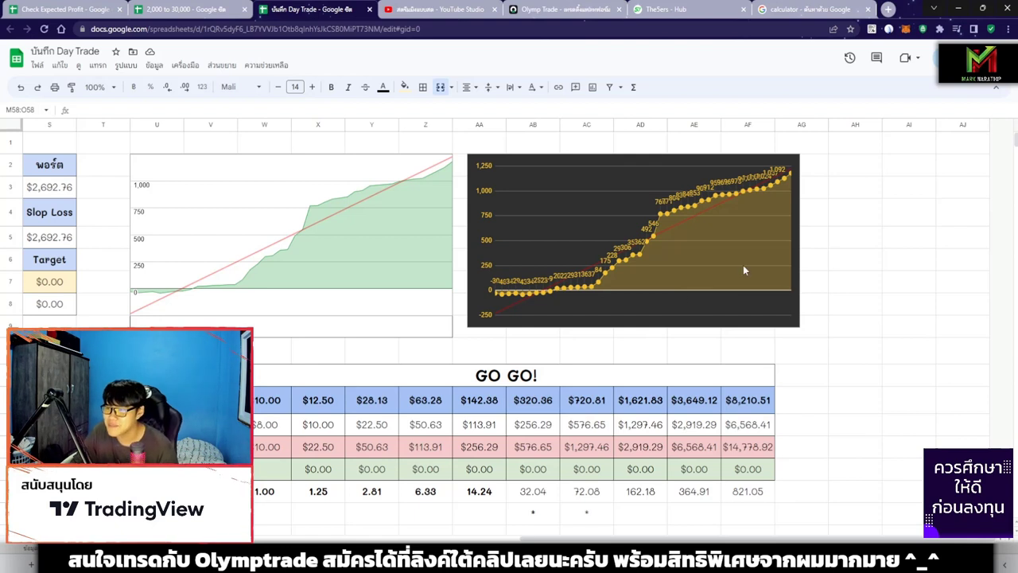
pyautogui.click(791, 175)
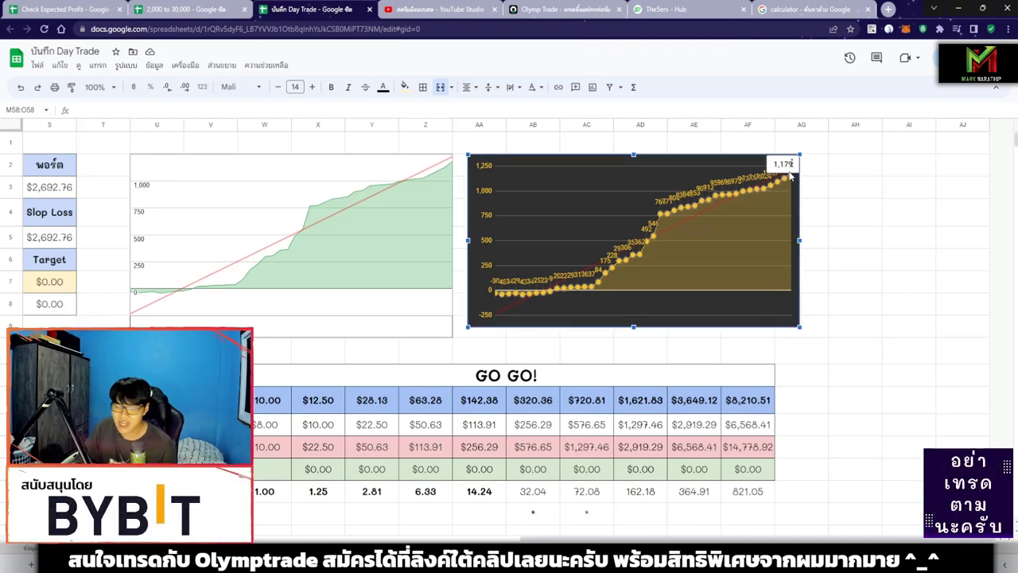
pyautogui.click(790, 176)
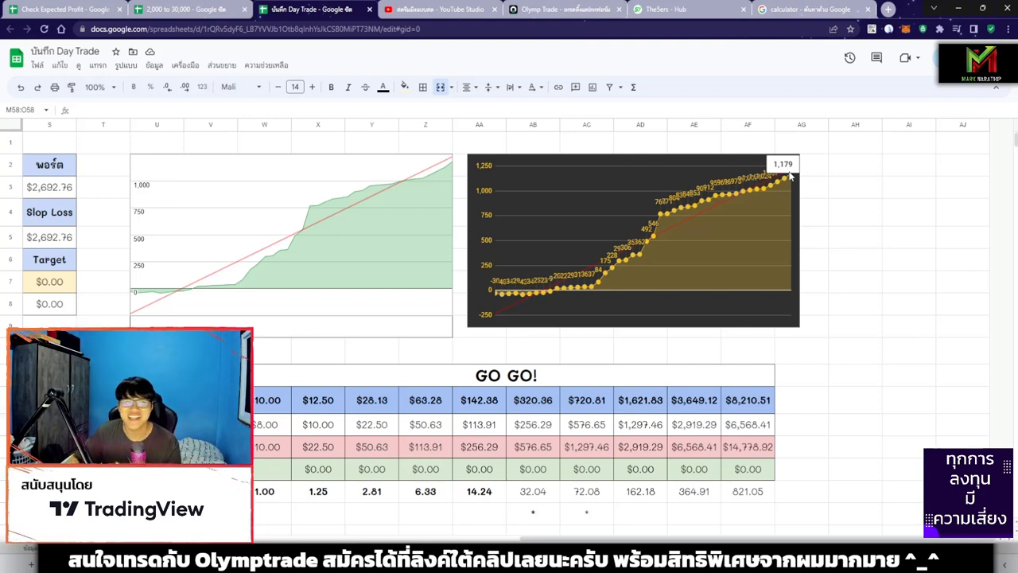
pyautogui.click(805, 212)
pyautogui.click(822, 408)
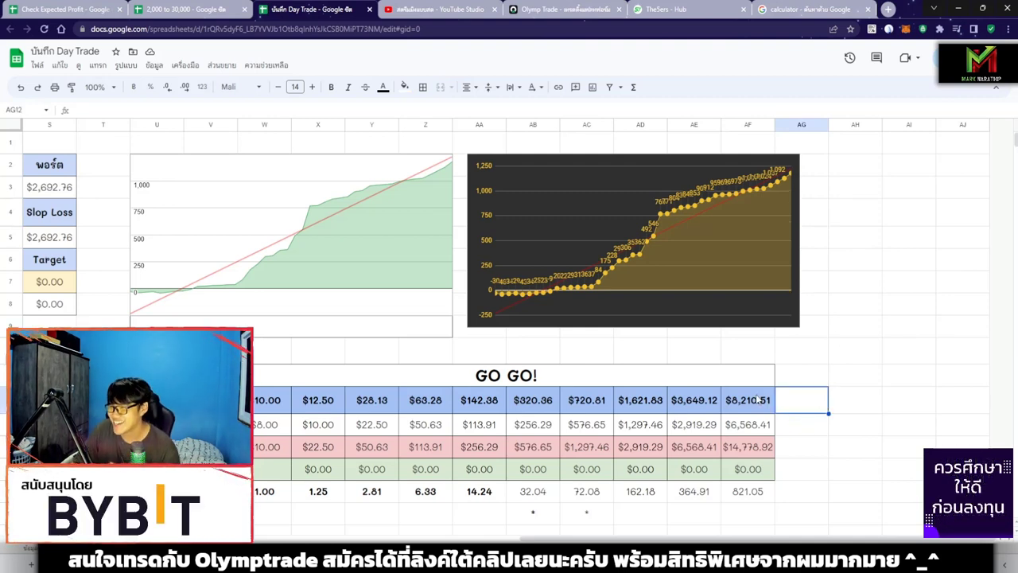
# Step: Review the Day Trade log down to the first unused row, and highlight trades 42 to 45 in H53:O56
pyautogui.hscroll(-10, 394, 435)
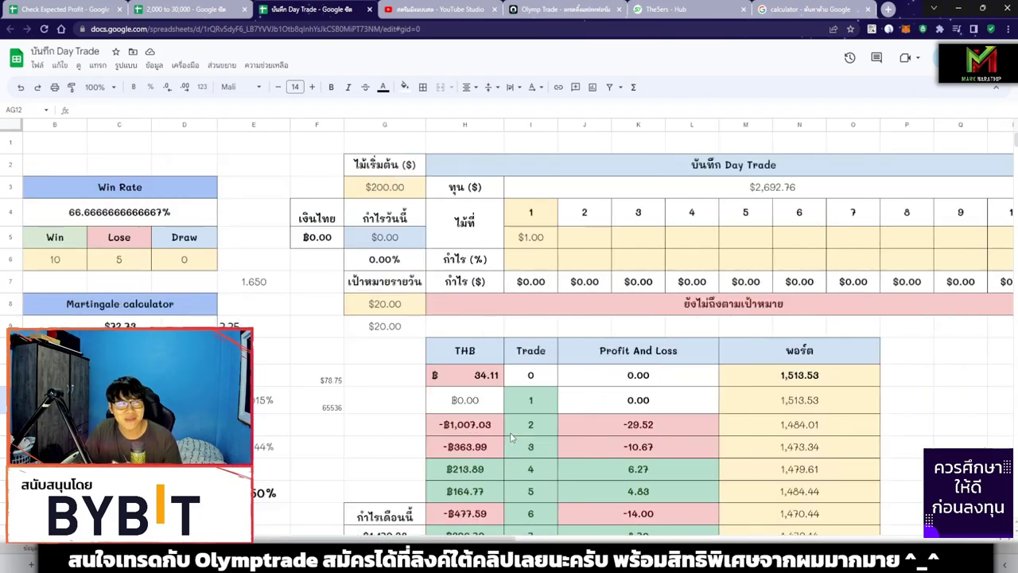
pyautogui.scroll(-7, 507, 439)
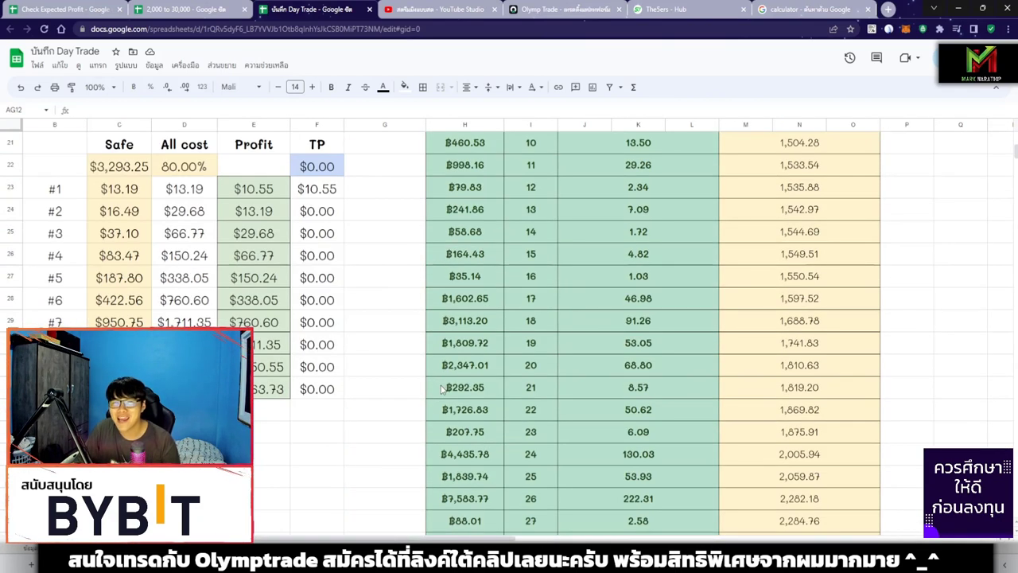
pyautogui.scroll(-10, 441, 388)
pyautogui.click(812, 279)
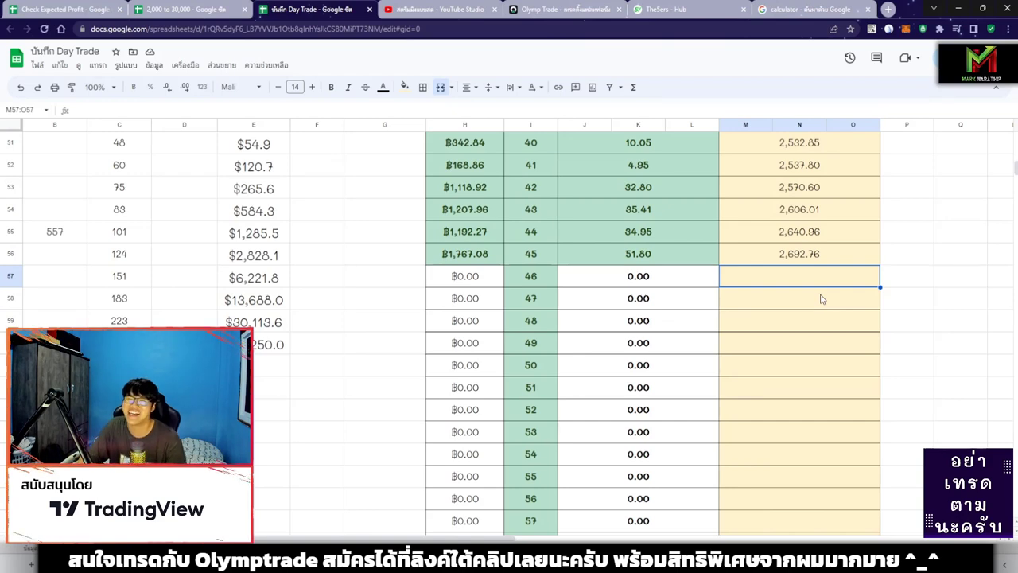
pyautogui.hscroll(3, 822, 299)
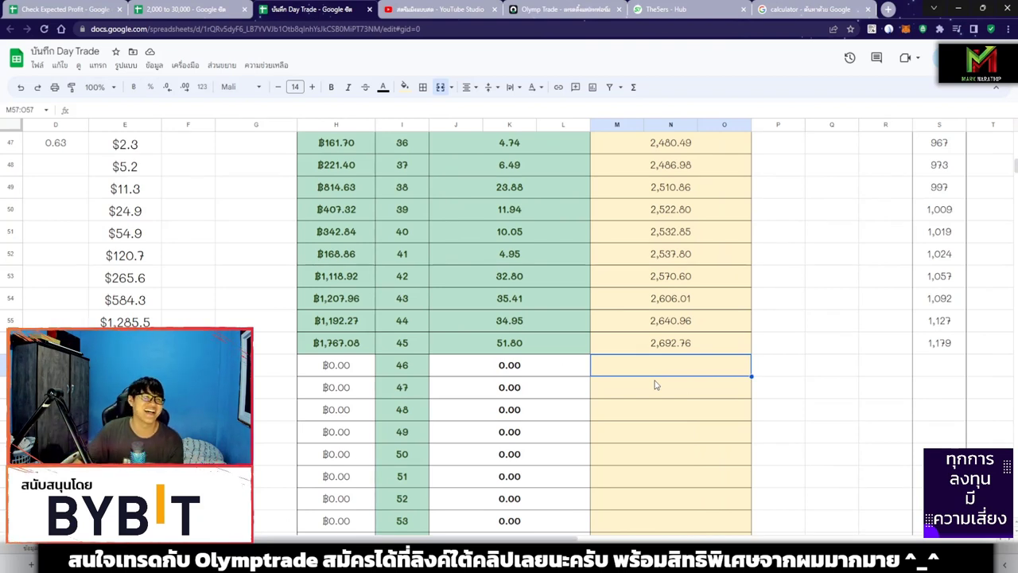
pyautogui.scroll(-1, 655, 397)
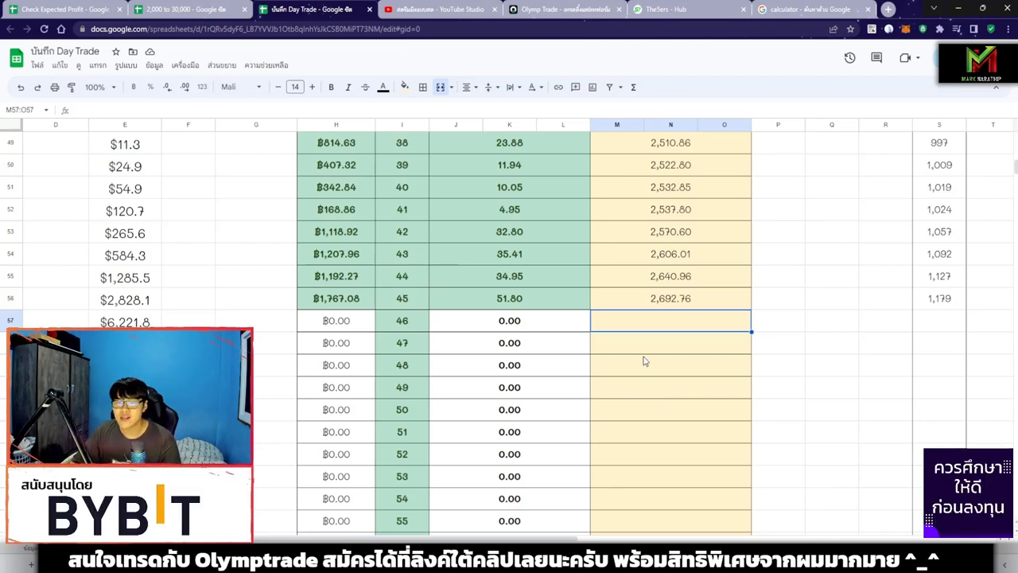
pyautogui.moveTo(337, 230); pyautogui.dragTo(723, 305)
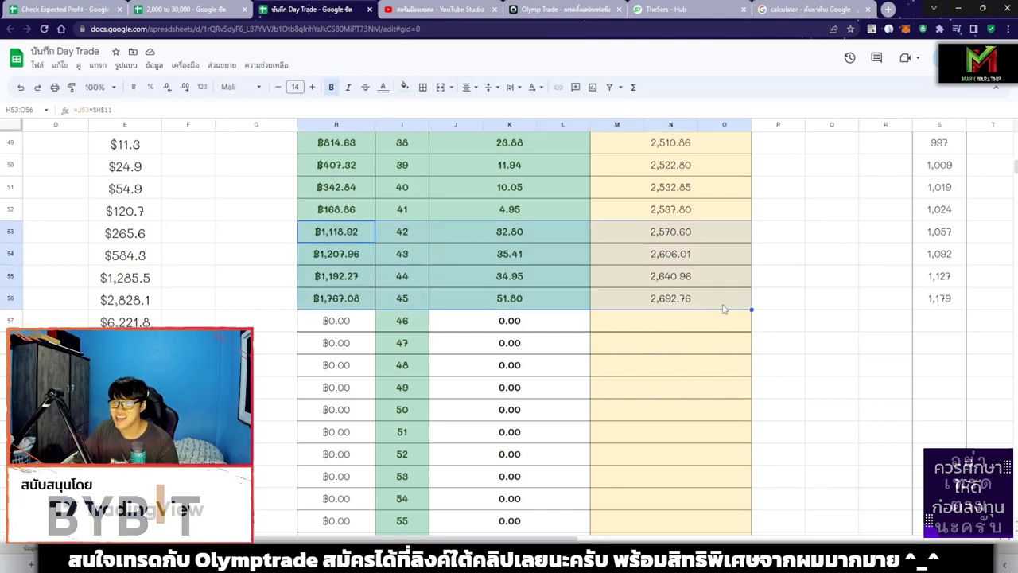
pyautogui.click(676, 365)
# Step: Select the Profit And Loss results for trades 7 to 45 in J18:L56 to review the winning run
pyautogui.scroll(11, 561, 235)
pyautogui.click(556, 211)
pyautogui.scroll(-9, 591, 336)
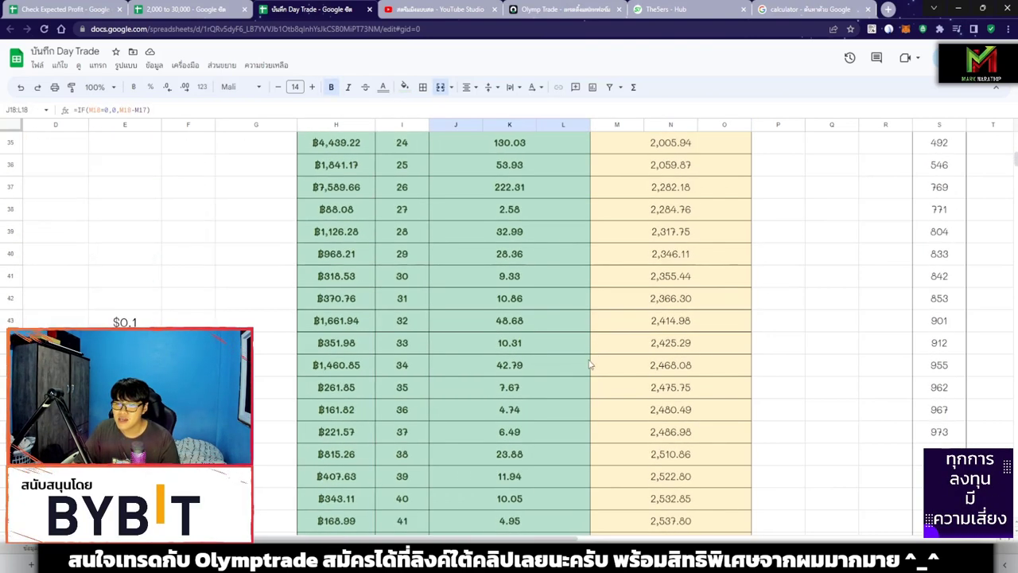
pyautogui.keyDown('shift'); pyautogui.click(535, 387); pyautogui.keyUp('shift')
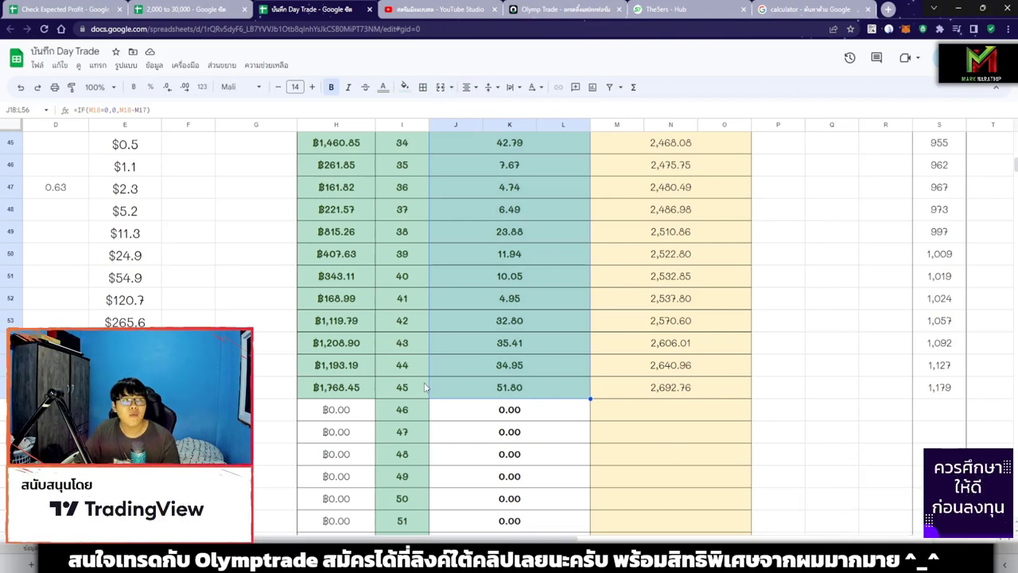
# Step: Review the Day Trade log from the early losing trades to the unused rows, and select the empty balance cells for trades 46 and 47
pyautogui.scroll(10, 426, 387)
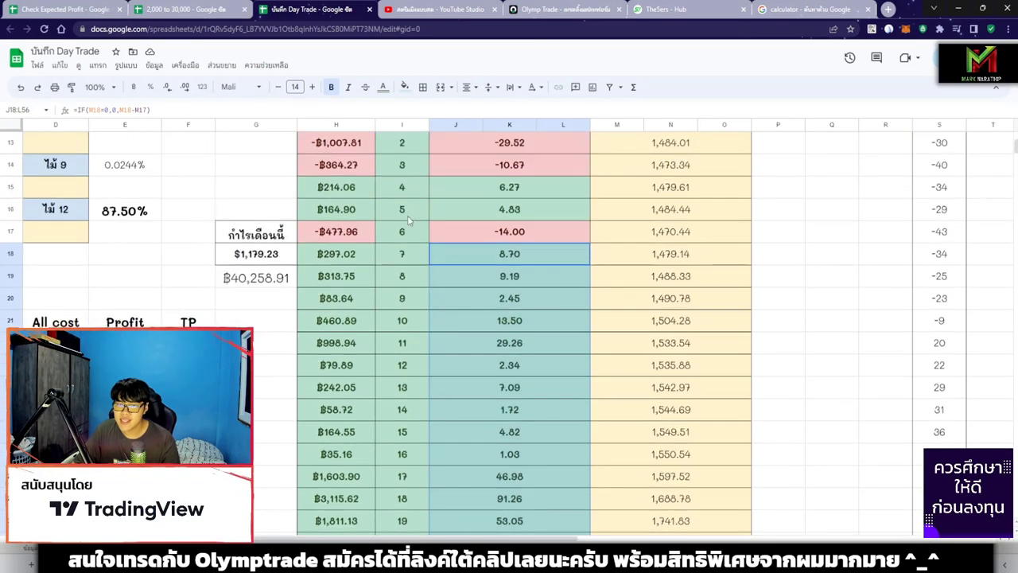
pyautogui.scroll(-12, 409, 221)
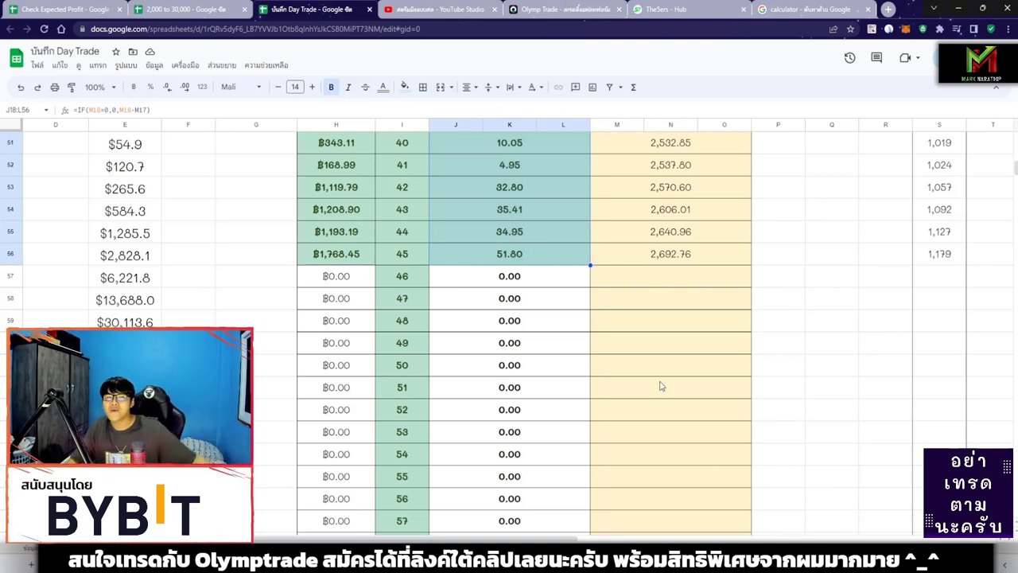
pyautogui.scroll(2, 668, 384)
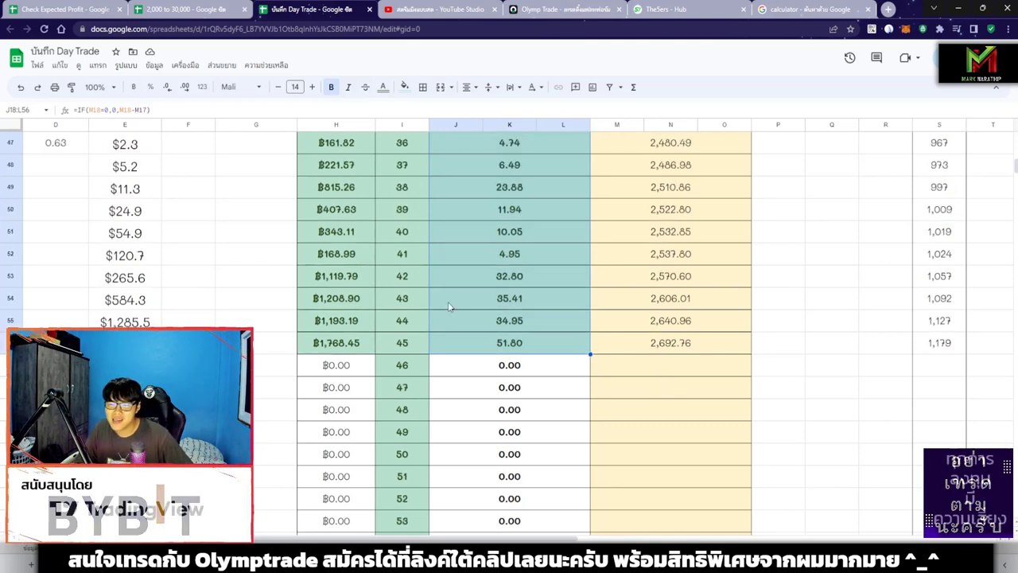
pyautogui.click(627, 369)
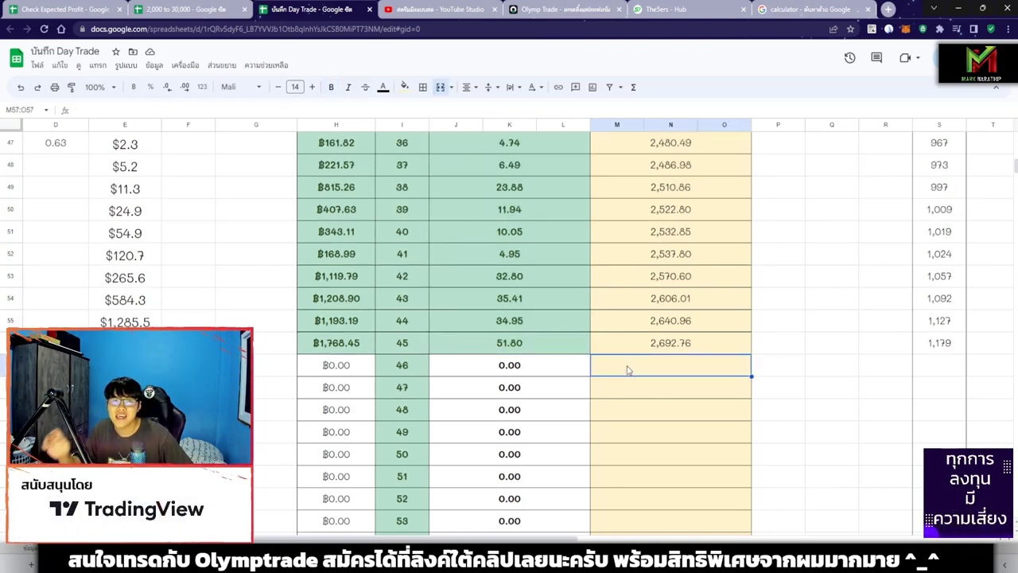
pyautogui.scroll(-1, 608, 361)
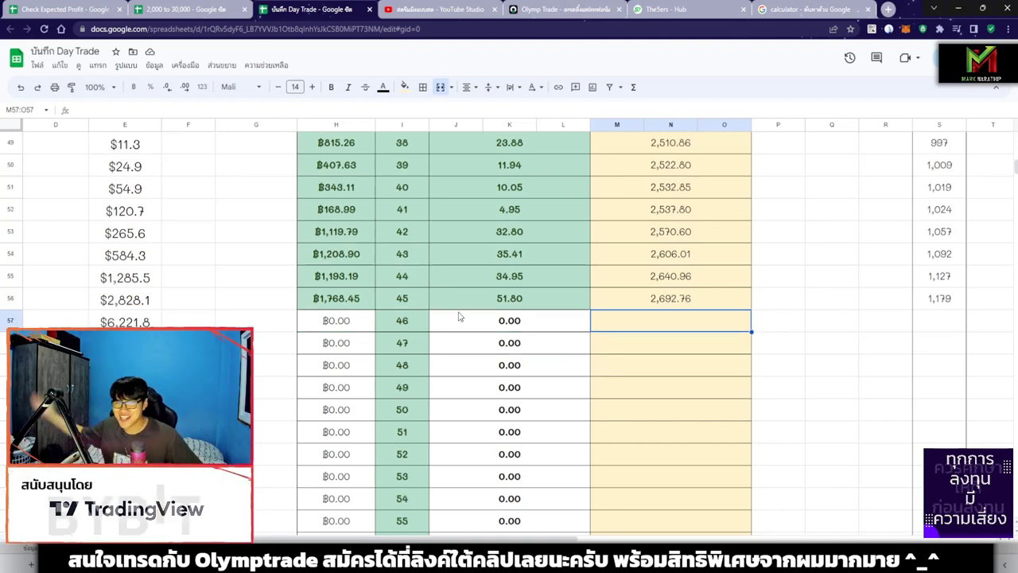
pyautogui.click(652, 347)
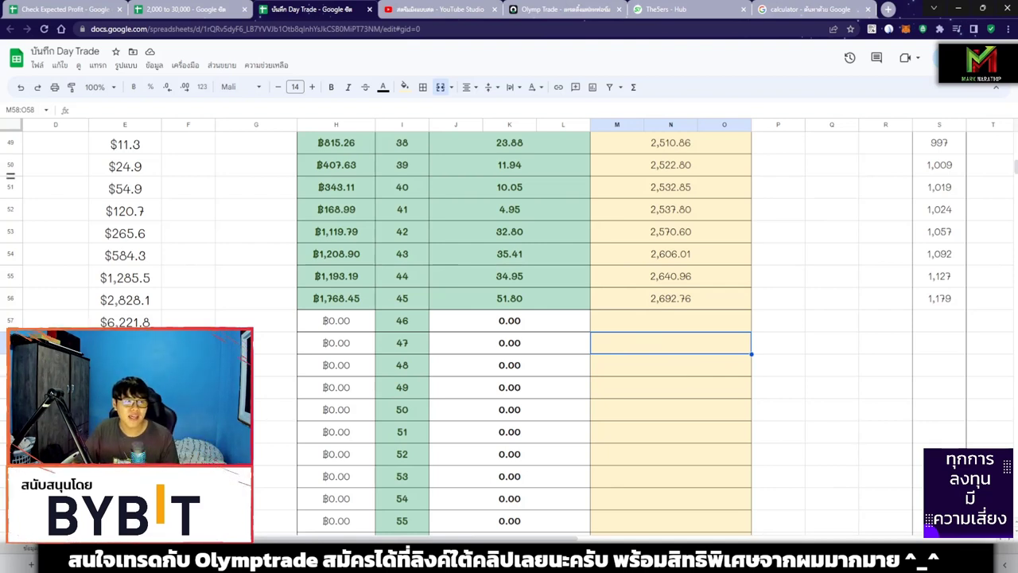
# Step: Switch to TradingView and examine the Win and Lose markers with the Put and Call signals on the one-minute GBPUSD chart
pyautogui.hotkey('alt', 'Tab')
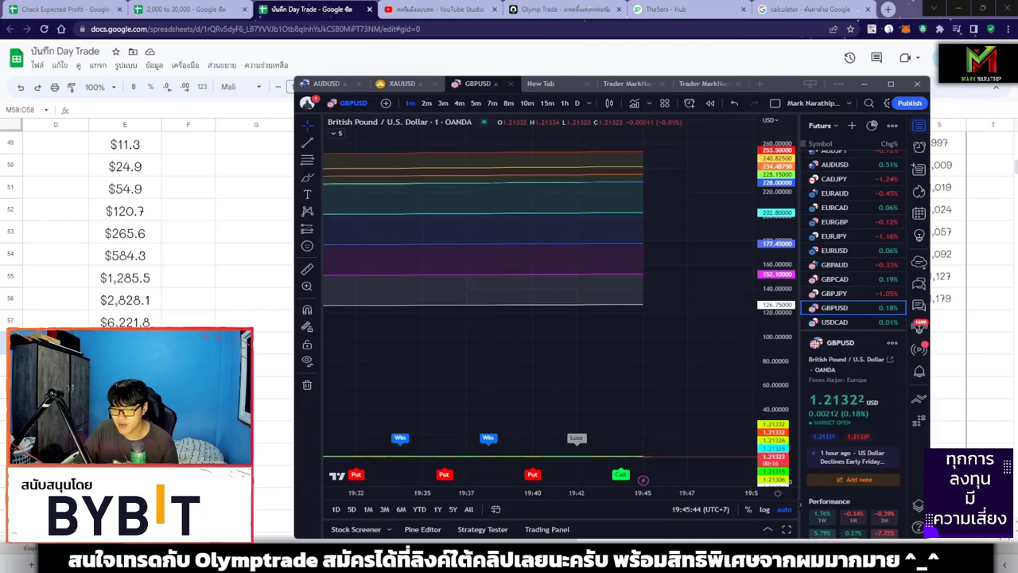
pyautogui.scroll(-3, 636, 336)
pyautogui.moveTo(645, 342); pyautogui.dragTo(620, 346)
pyautogui.scroll(2, 631, 317)
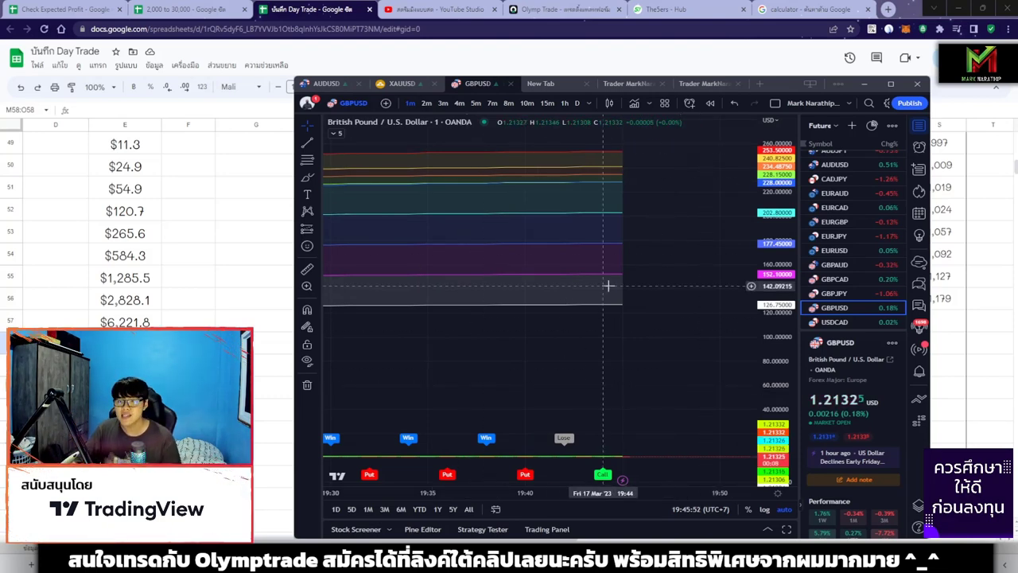
pyautogui.scroll(-5, 644, 288)
pyautogui.moveTo(711, 289); pyautogui.dragTo(676, 301)
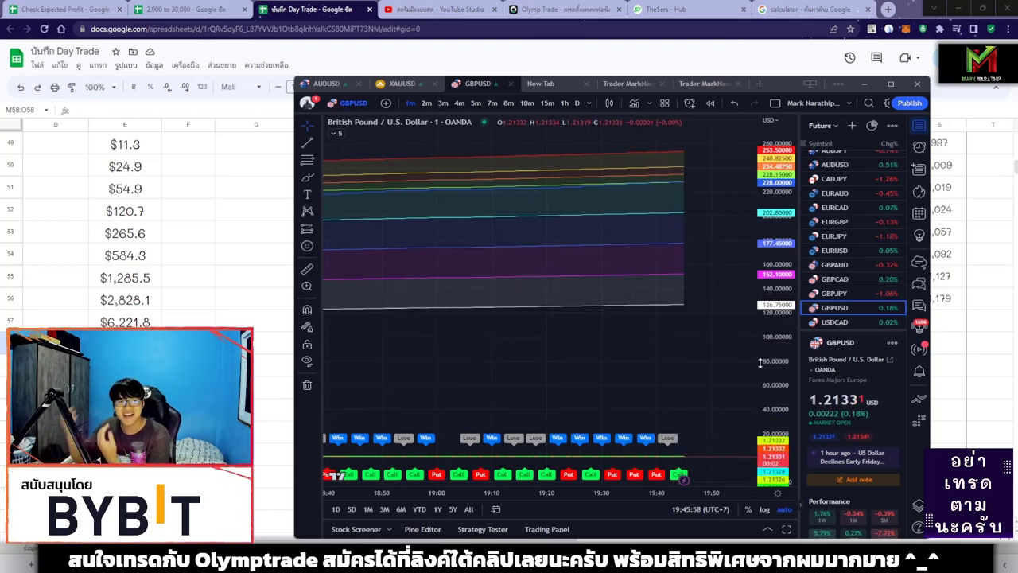
pyautogui.scroll(-2, 677, 298)
pyautogui.moveTo(702, 343); pyautogui.dragTo(702, 306)
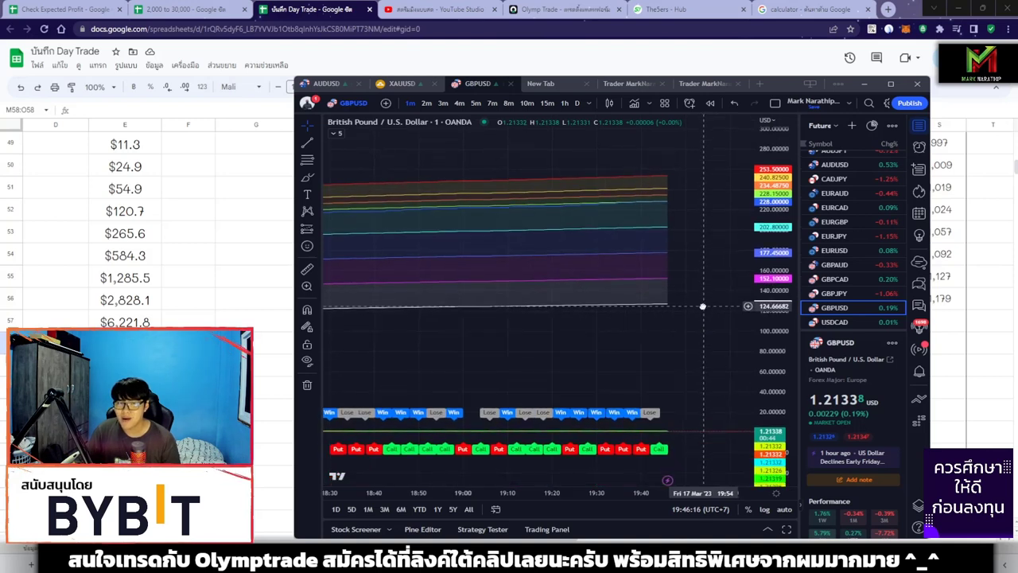